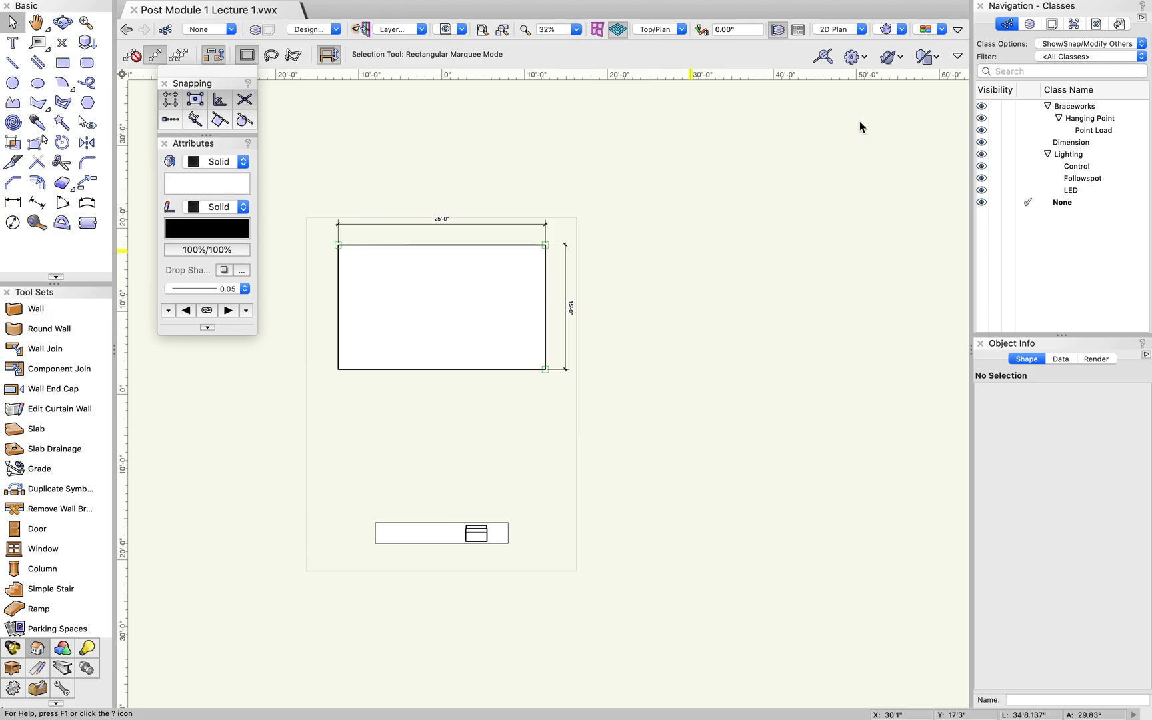
Inspect the properties of Design Layer-1 in its edit dialog and close the dialog without changes.
click(1030, 24)
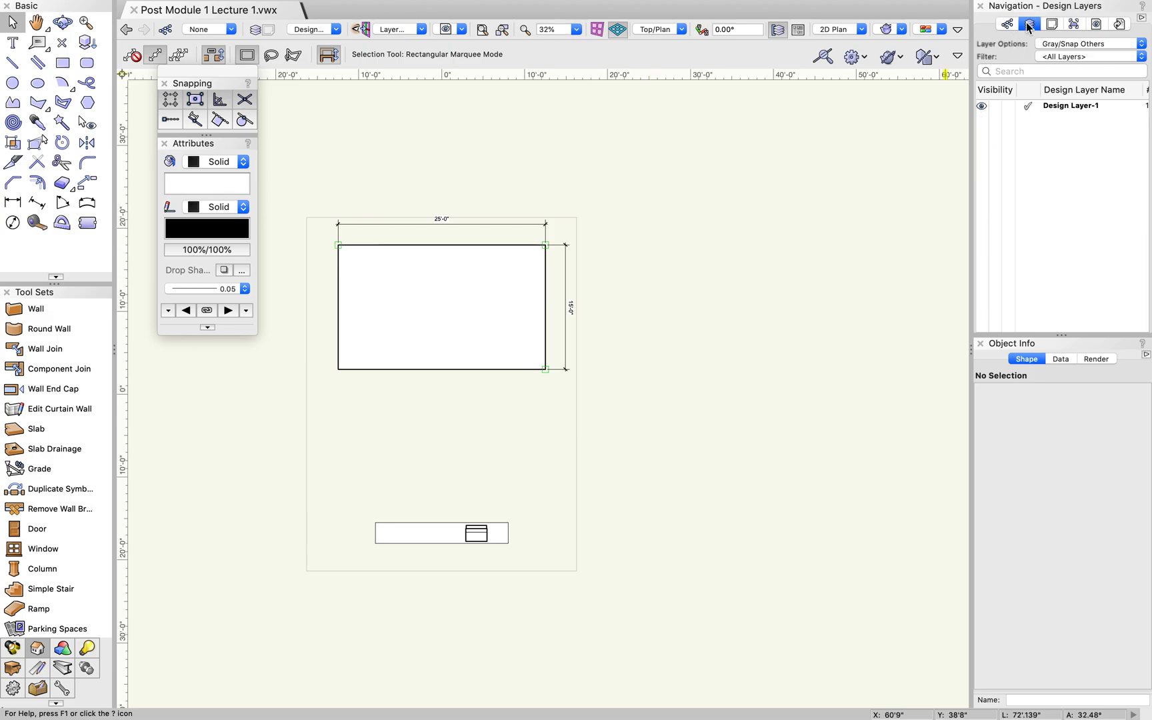
right_click(1065, 105)
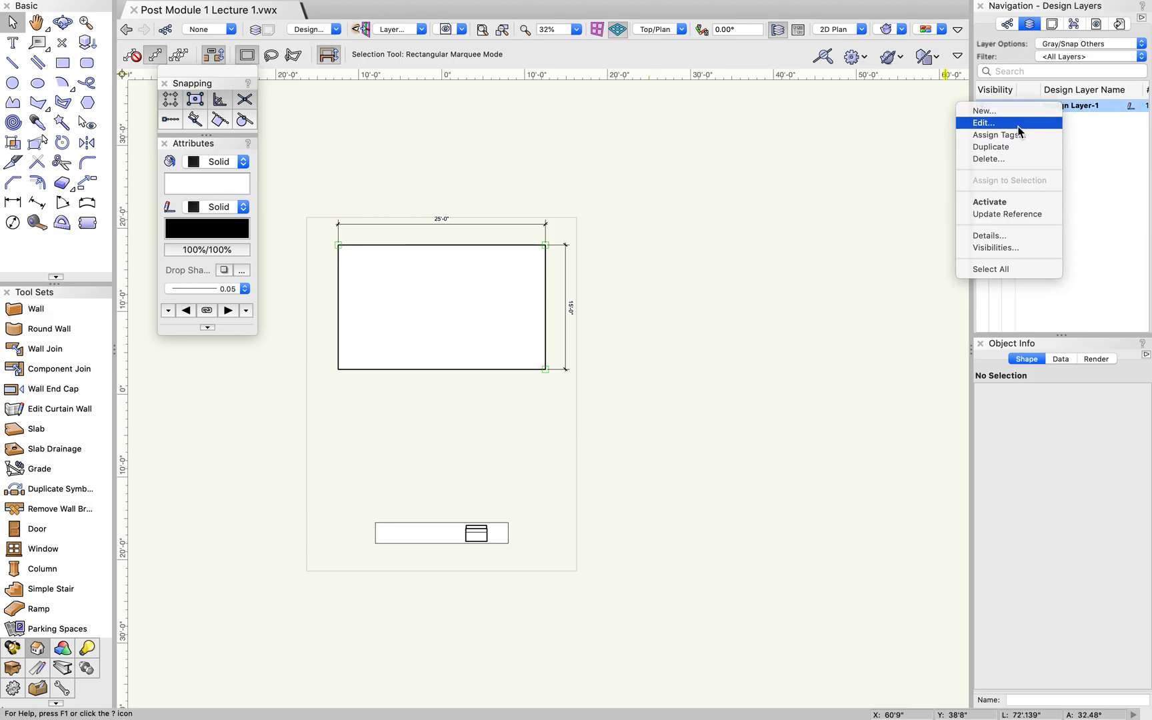
key(Escape)
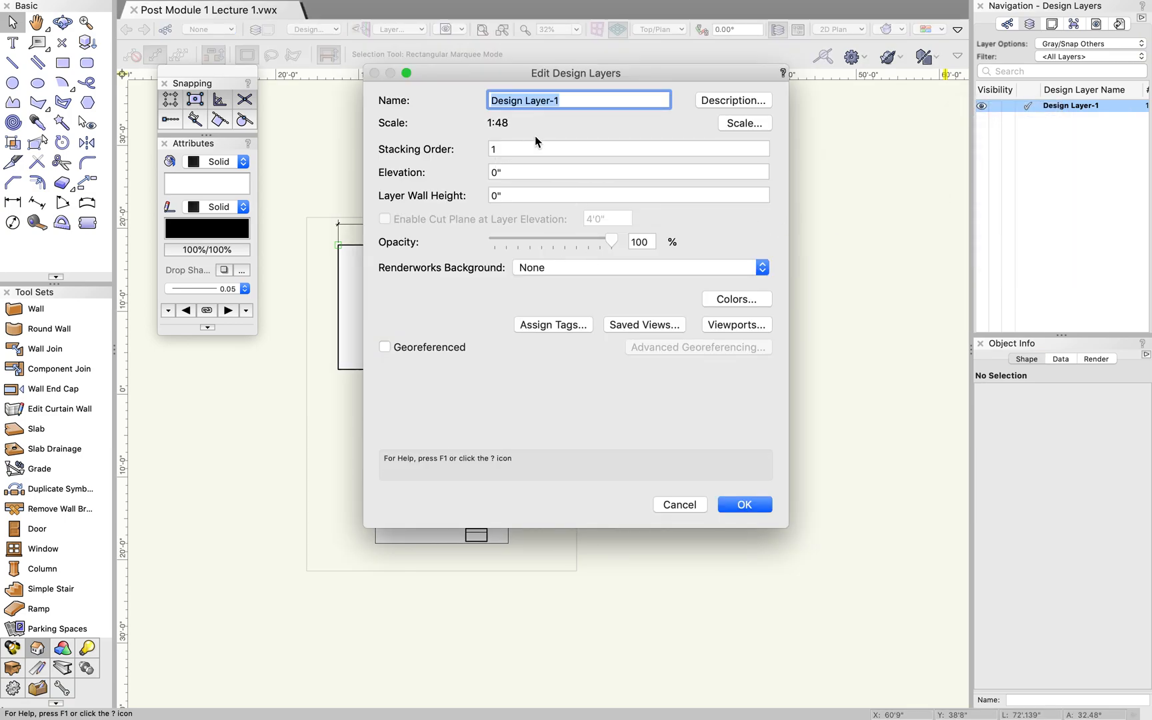
click(677, 504)
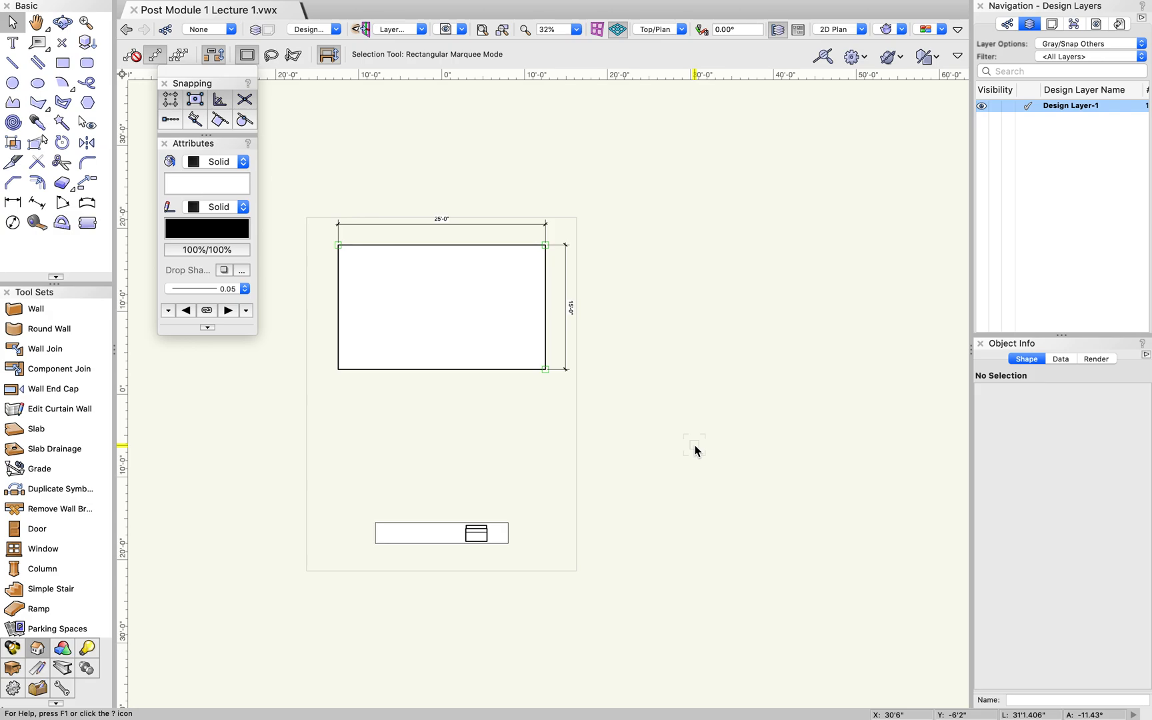
scroll(694, 445, down, 1)
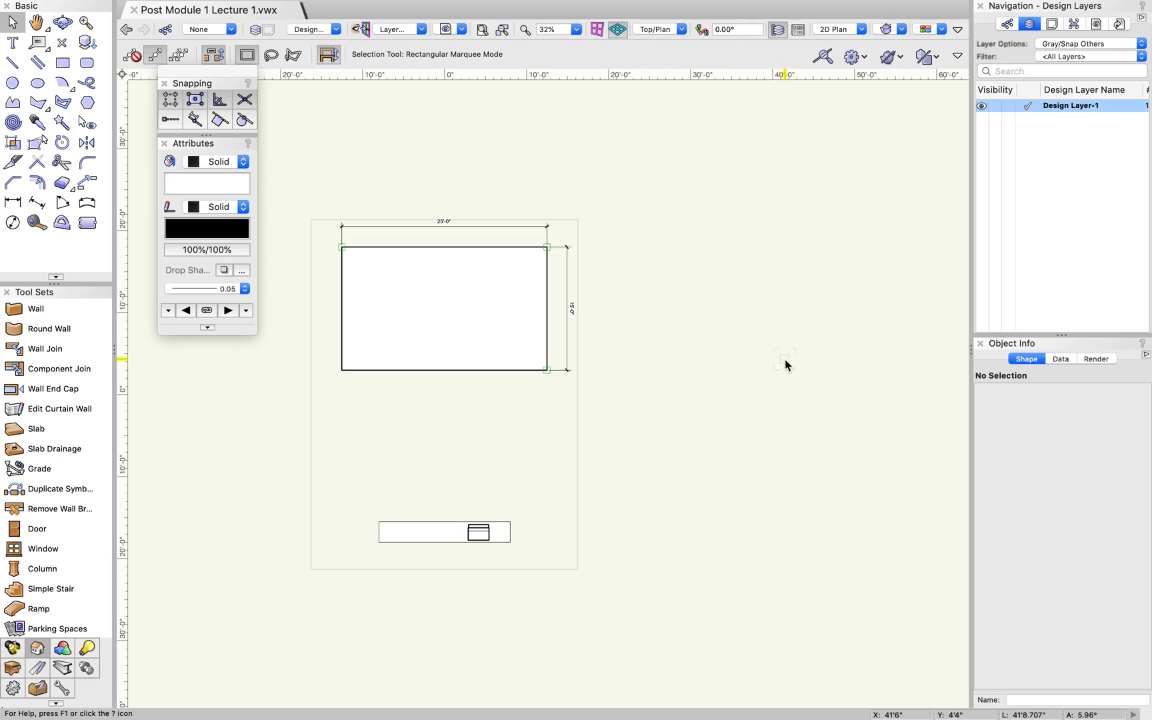
Examine the class list, including the Lighting class and its Control, Followspot and LED subclasses.
click(1007, 24)
click(1029, 25)
click(1007, 24)
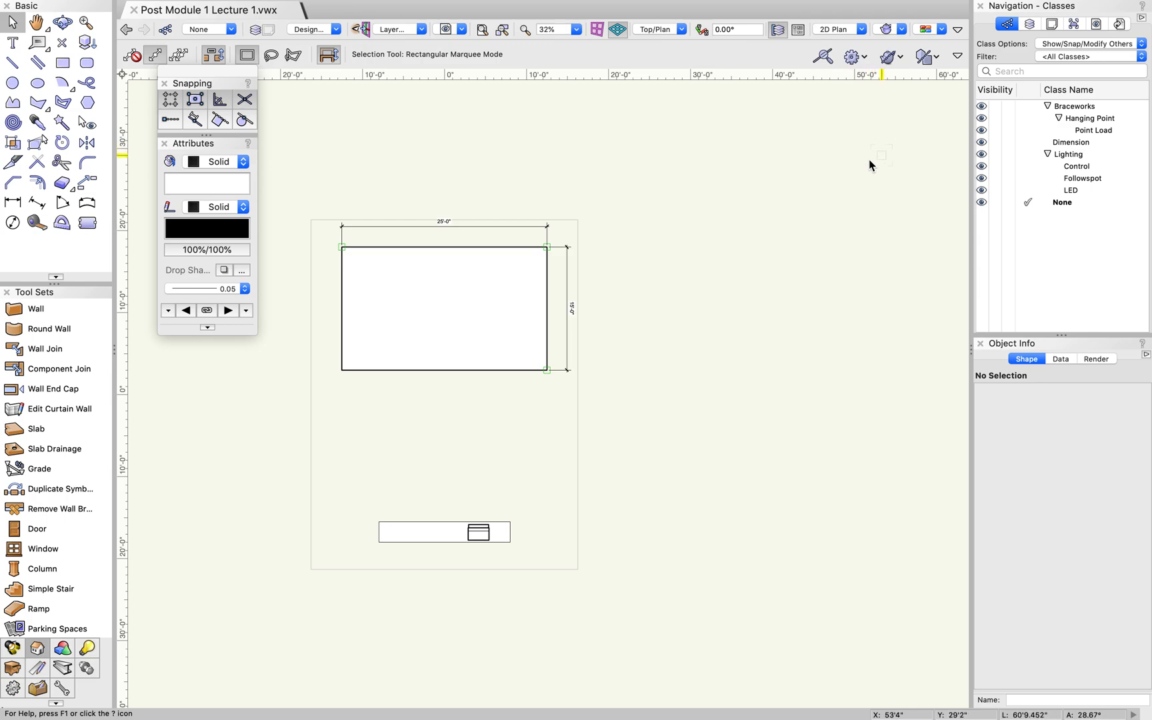
click(1071, 168)
click(1076, 178)
click(1076, 191)
click(1050, 155)
click(1048, 155)
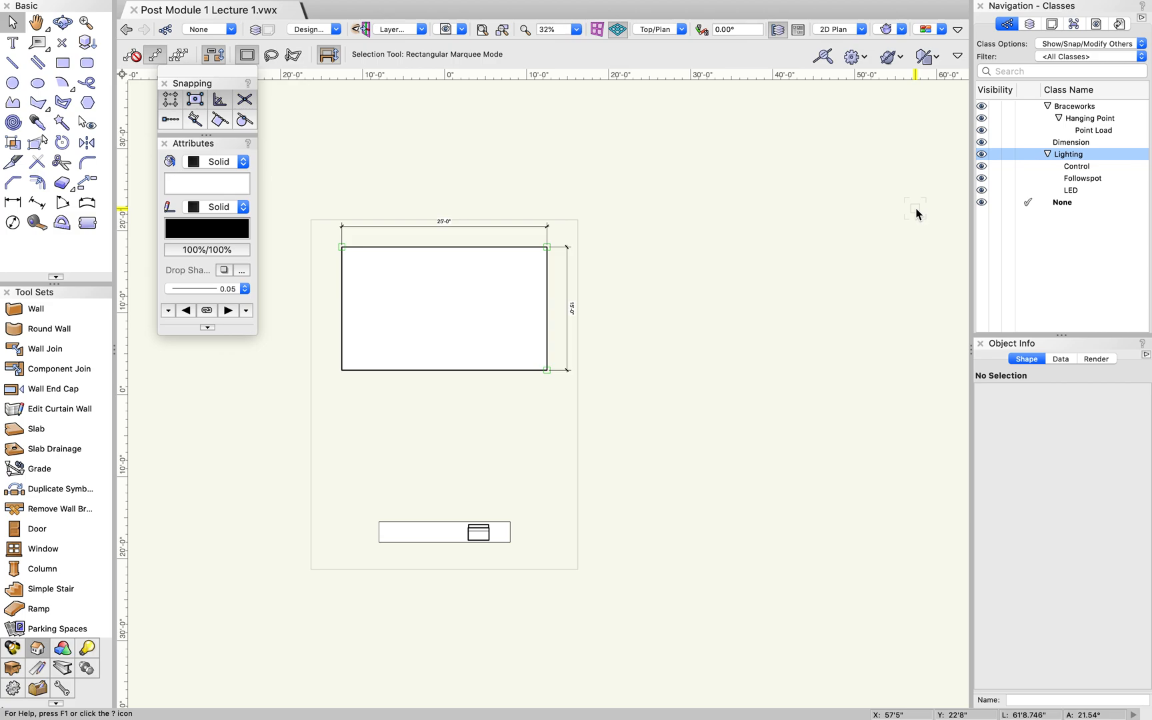
Assign the stage rectangle and its two dimensions to a new design layer named Stage.
click(1029, 24)
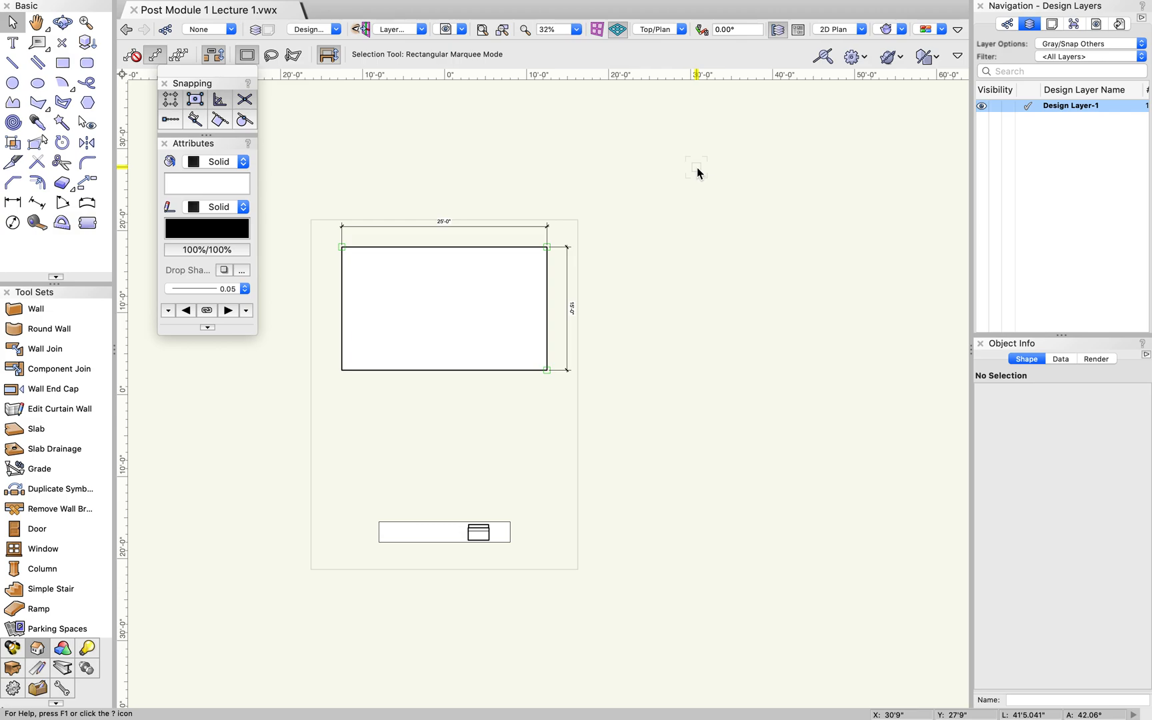
scroll(698, 172, down, 2)
mouse_move(364, 177)
mouse_down()
mouse_move(696, 325)
mouse_move(690, 344)
mouse_up()
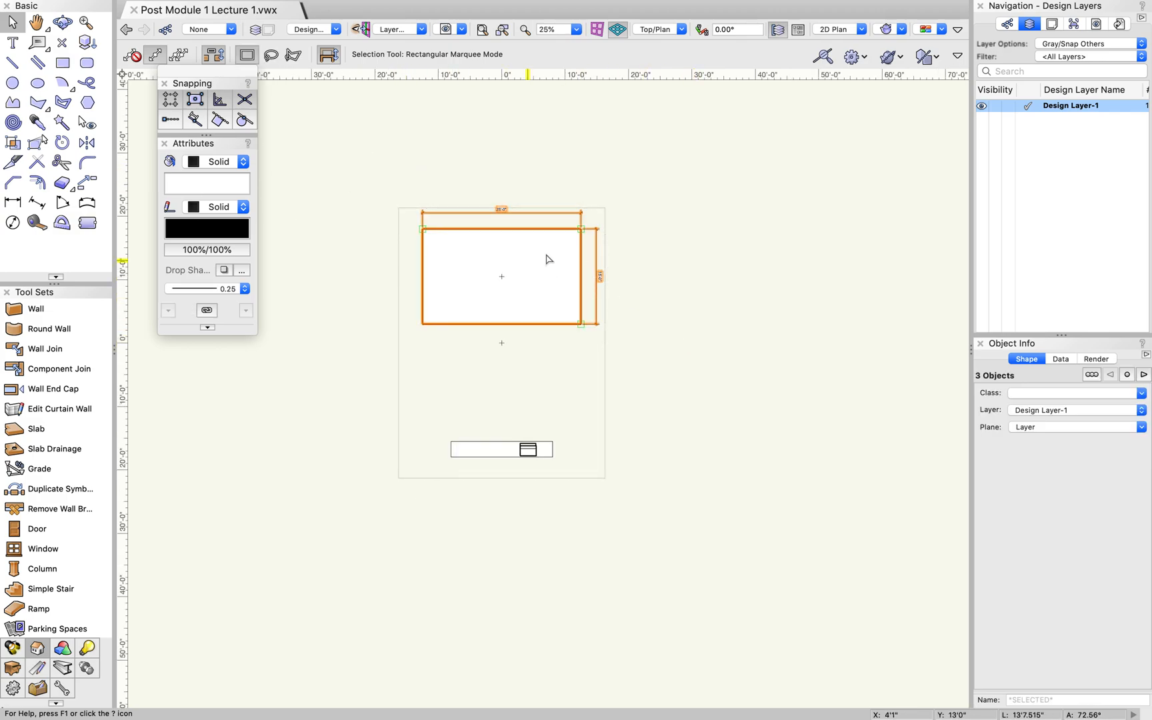
click(1042, 410)
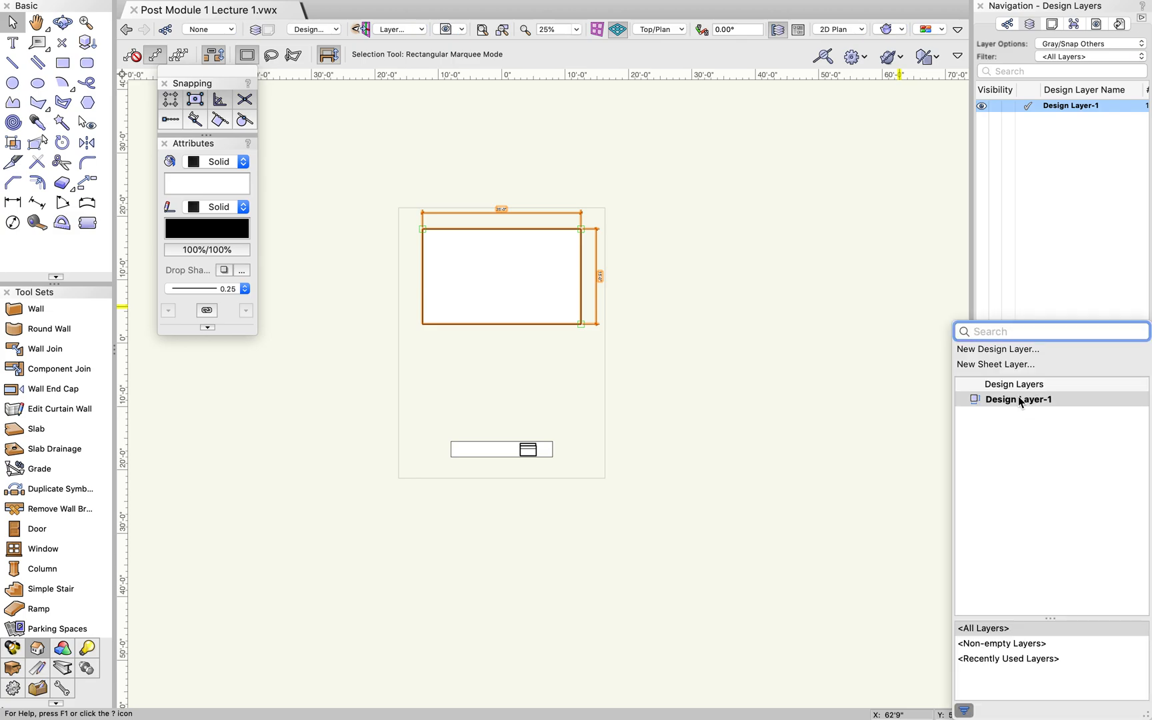
click(1007, 355)
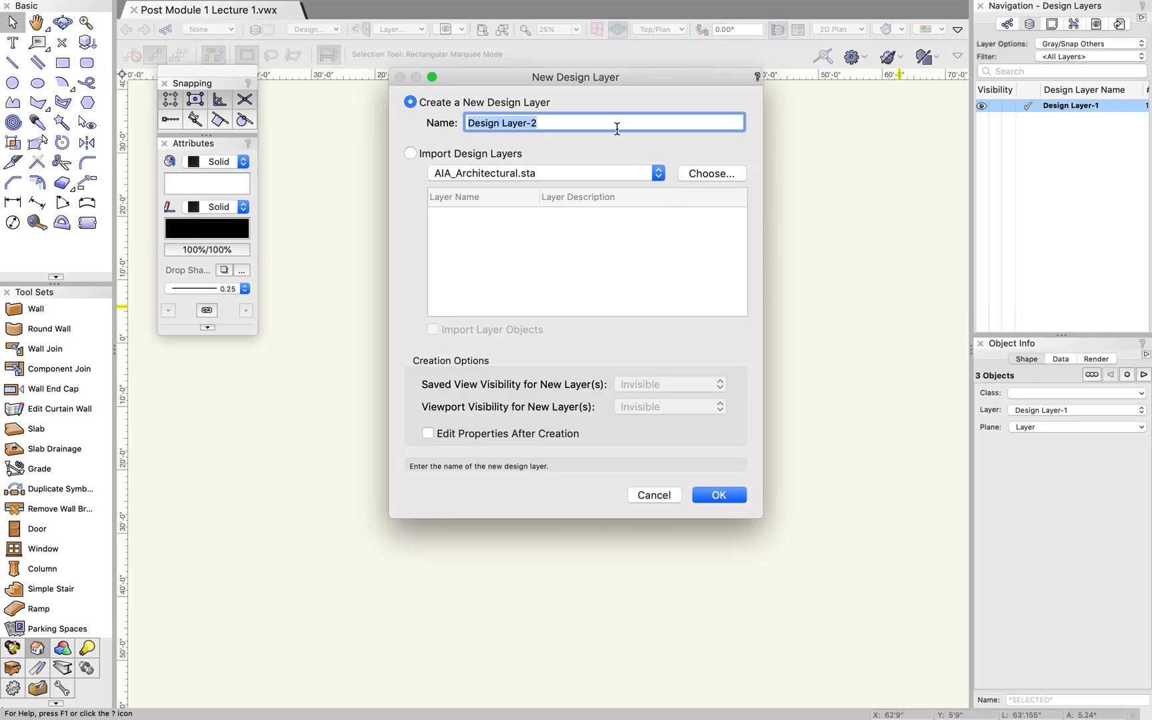
text(Stage)
key(Return)
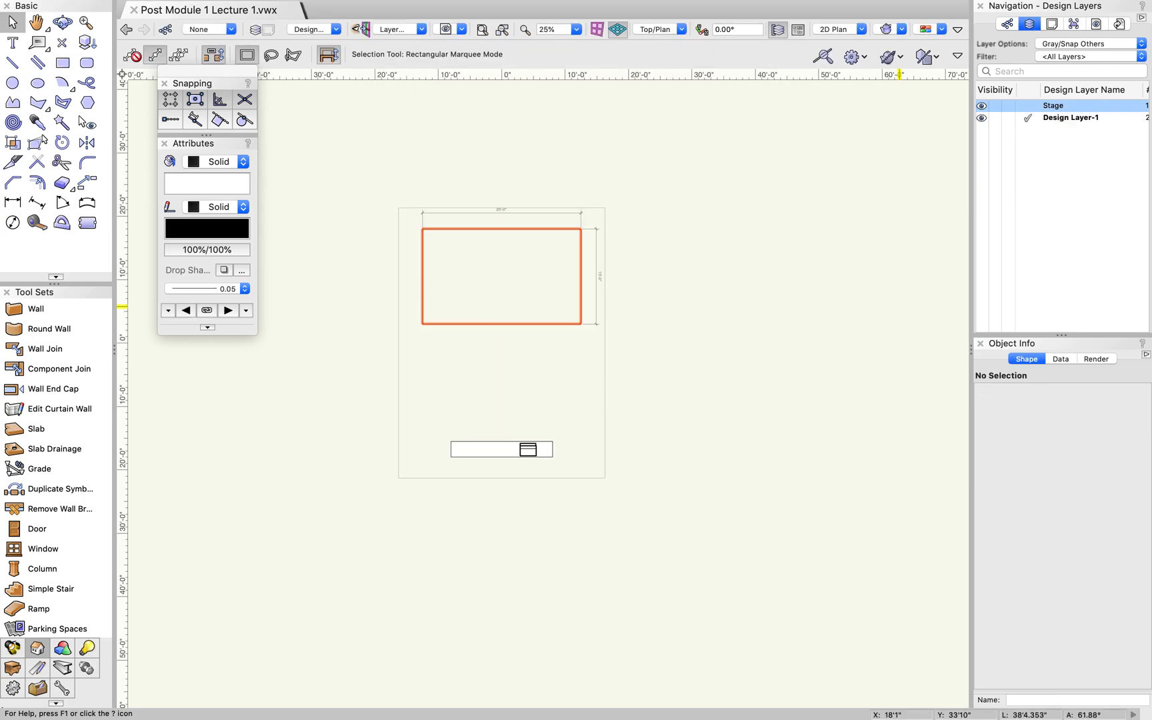
Set the layer options to Show/Snap Others.
scroll(489, 228, up, 4)
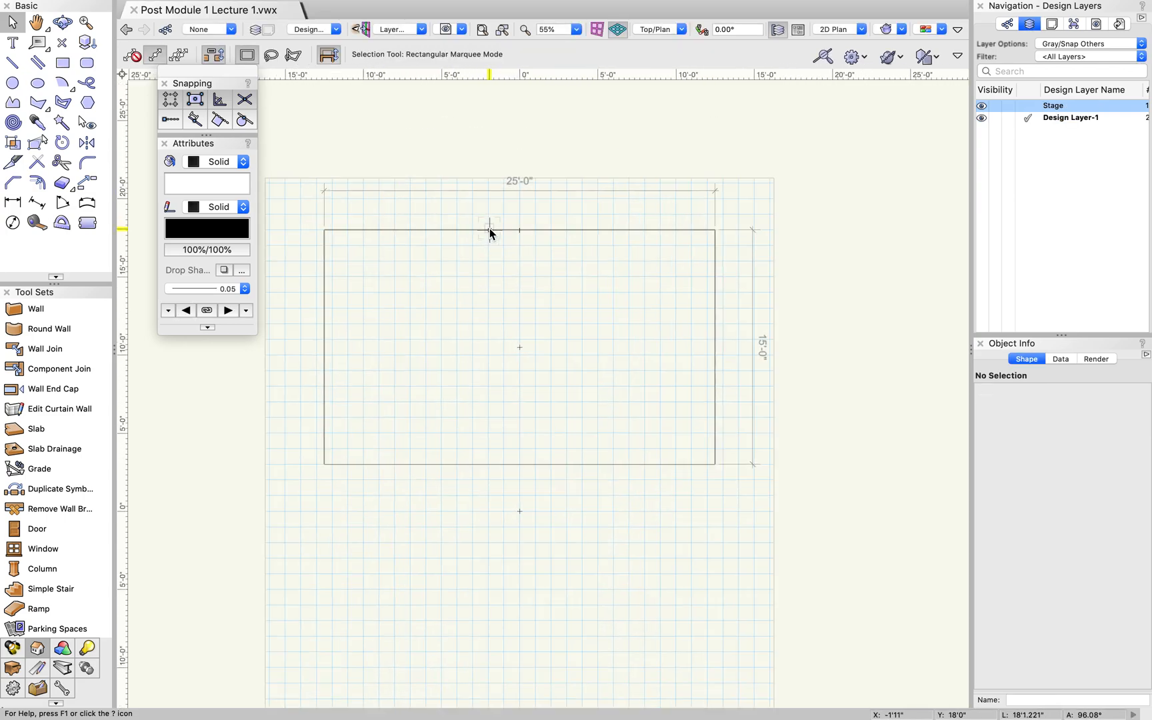
scroll(584, 241, down, 1)
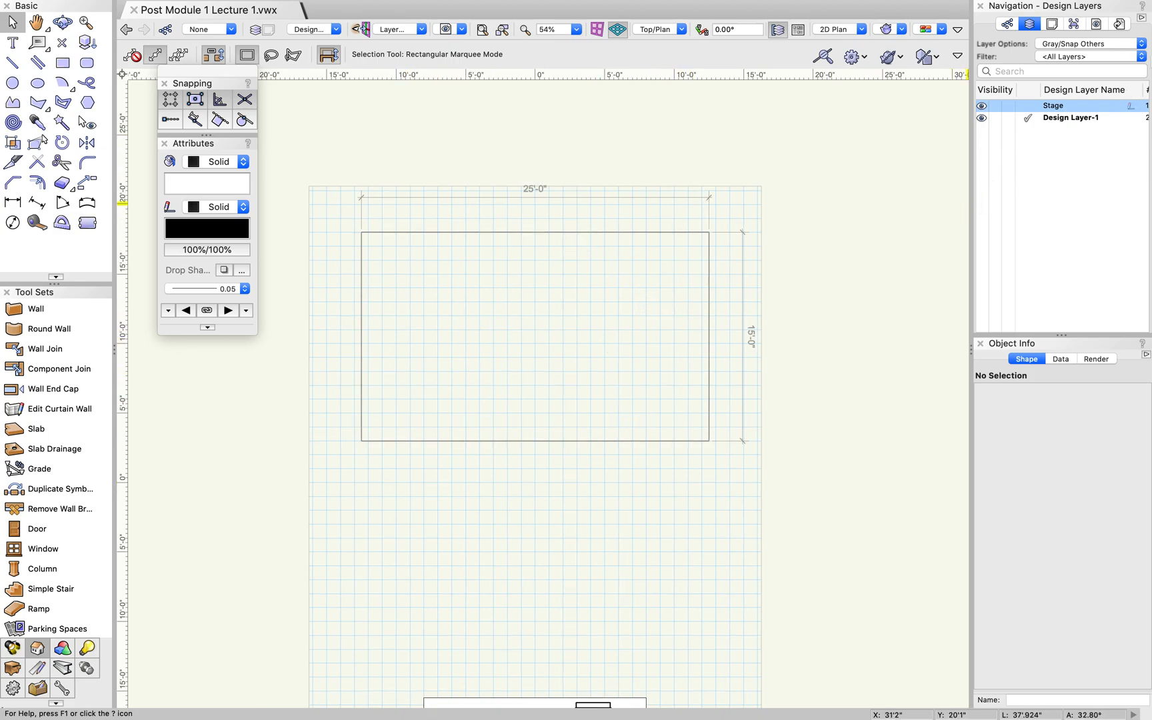
click(1118, 42)
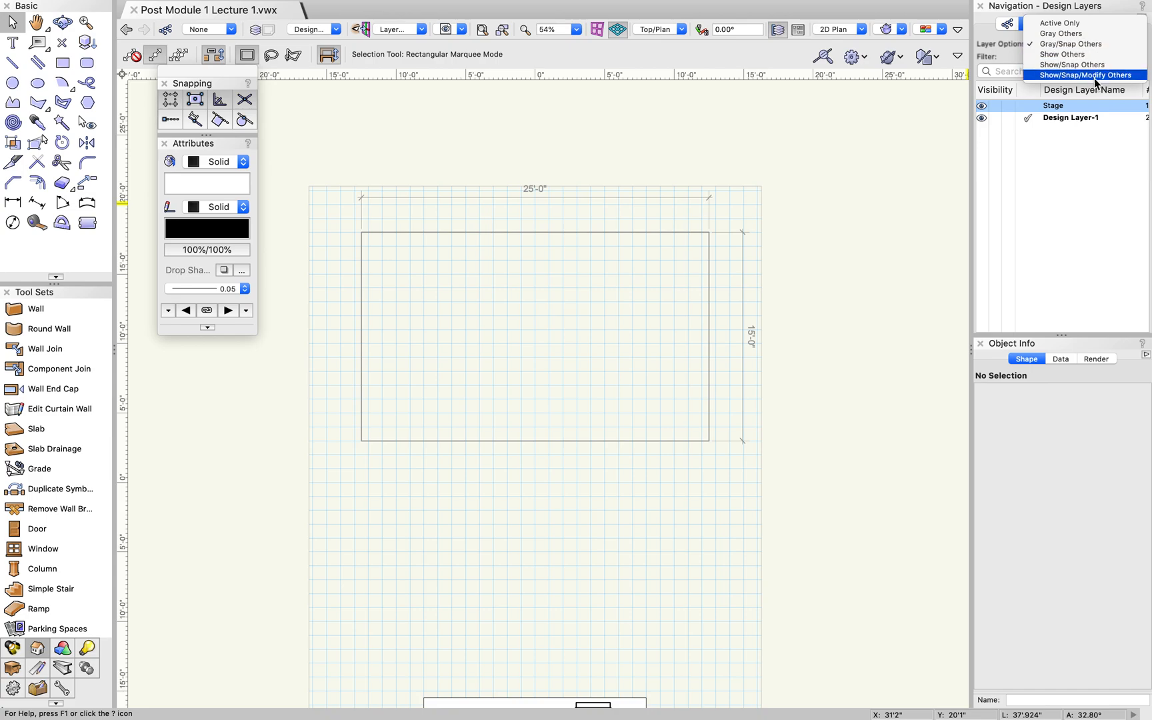
click(1099, 67)
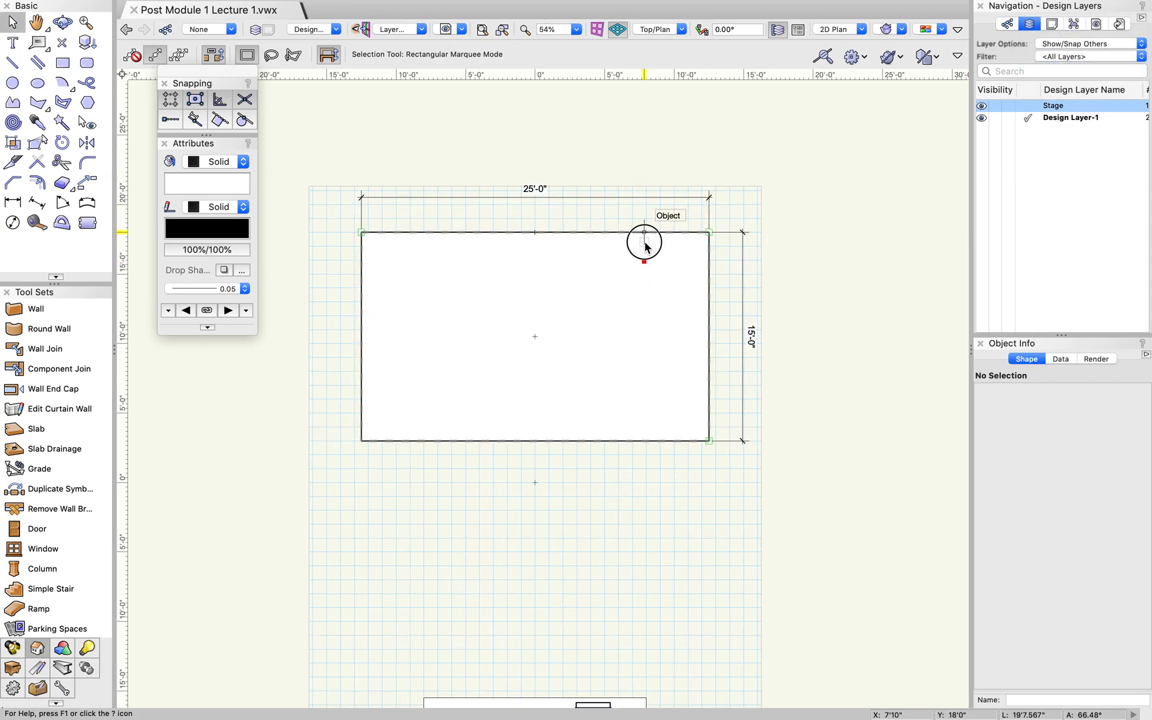
Draw a horizontal line about 20' long above the stage rectangle on Design Layer-1.
click(12, 62)
click(365, 142)
click(643, 142)
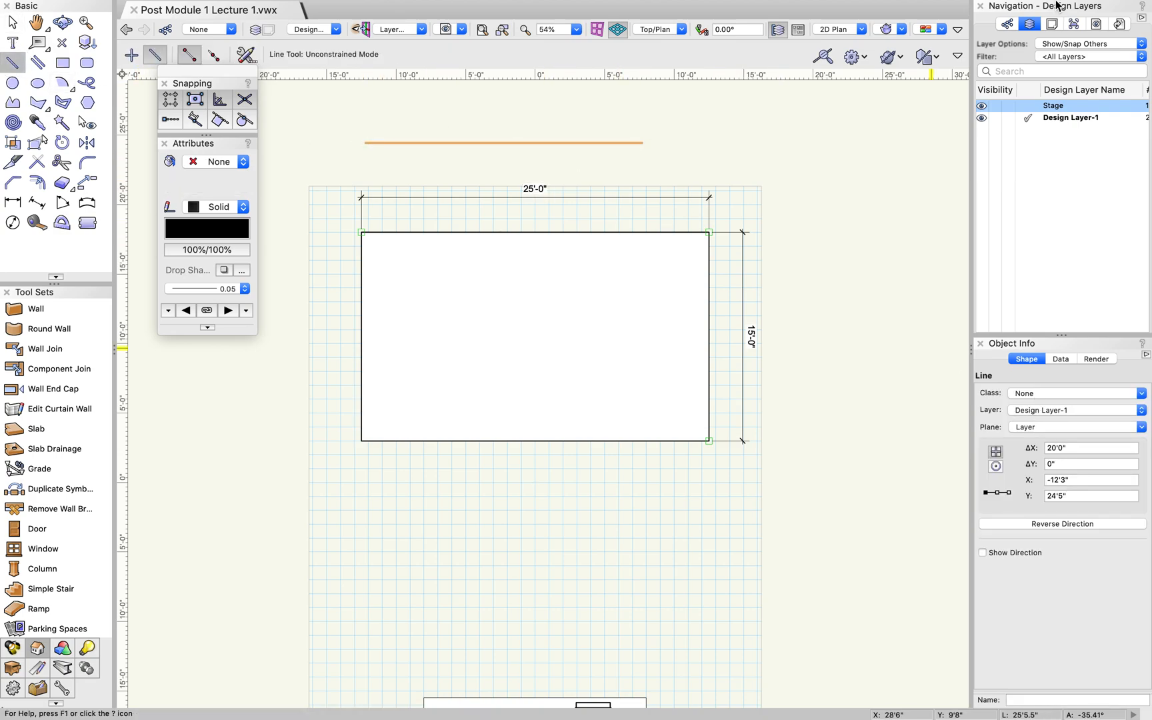
Check which class and design layer are active, including the list of available design layers.
click(1007, 24)
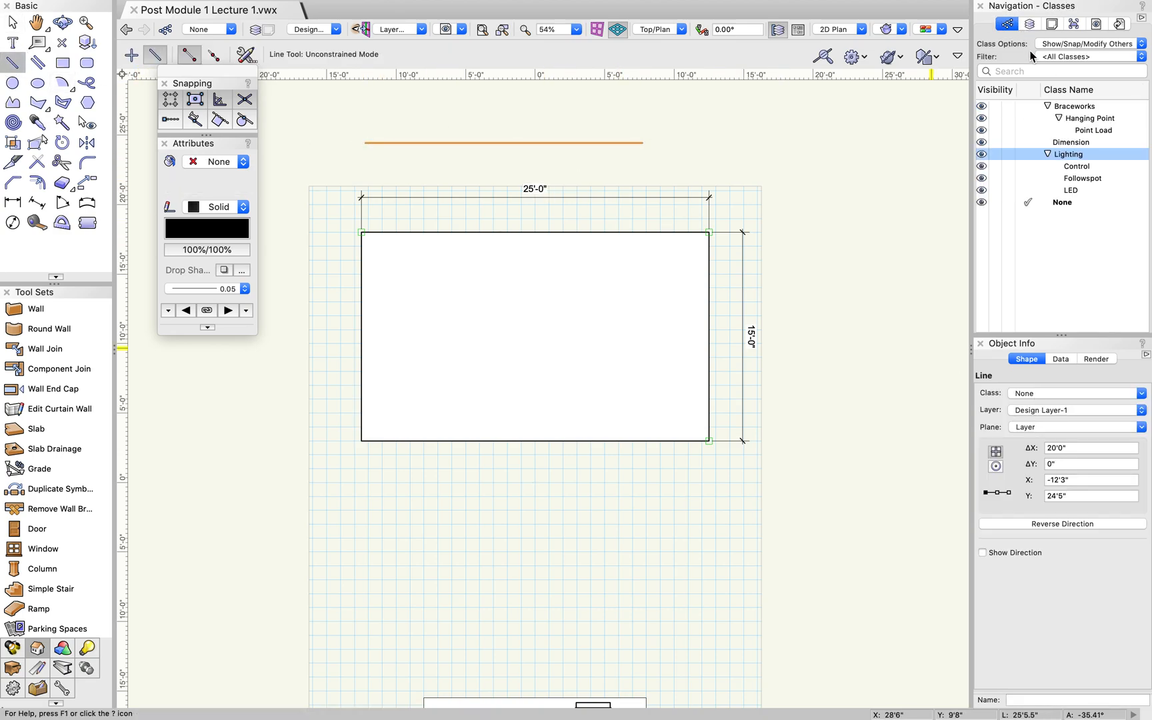
click(1029, 204)
click(1030, 25)
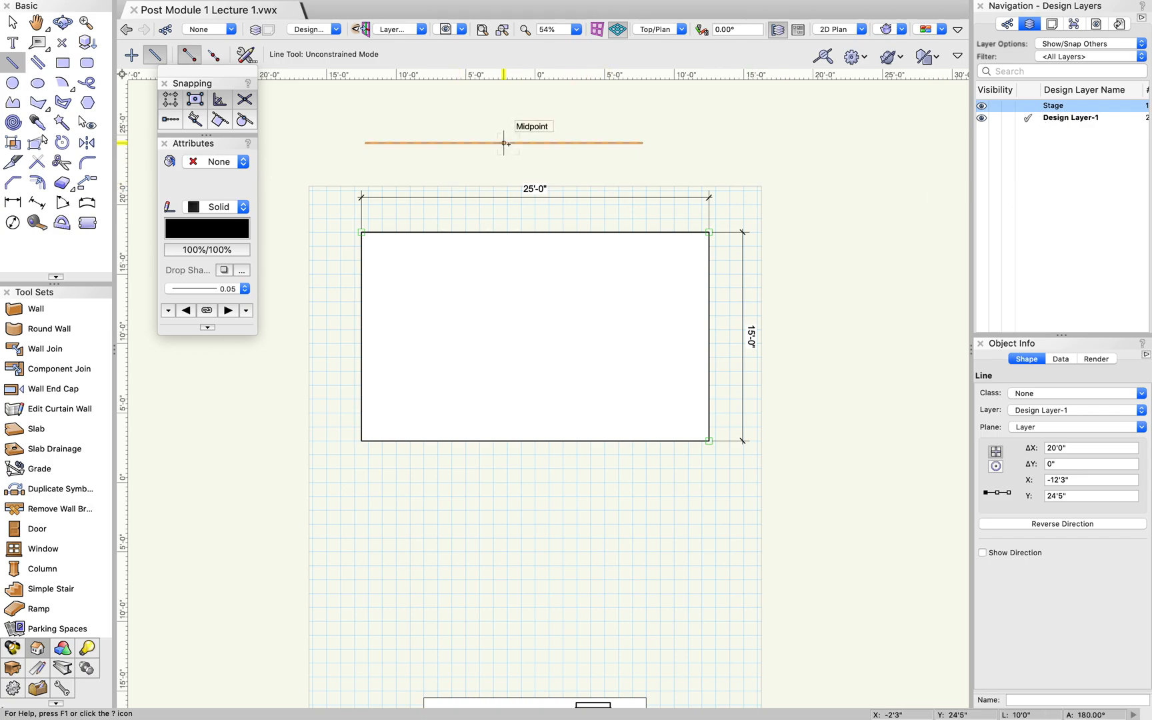
click(1030, 117)
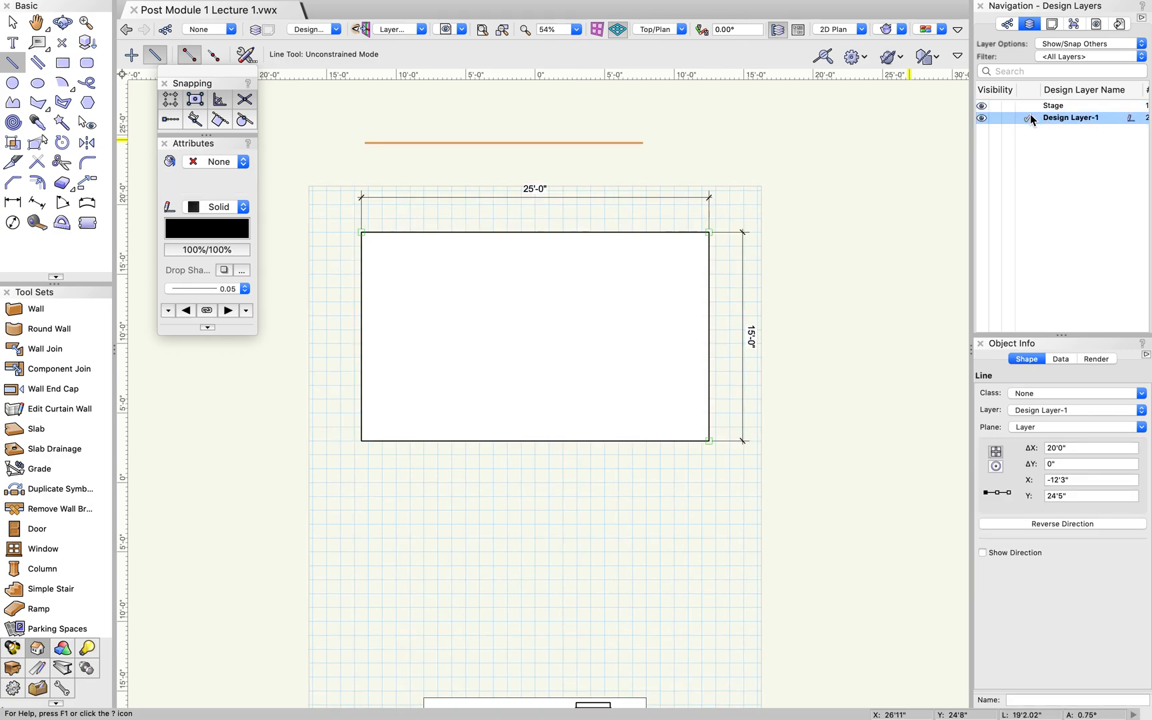
click(311, 29)
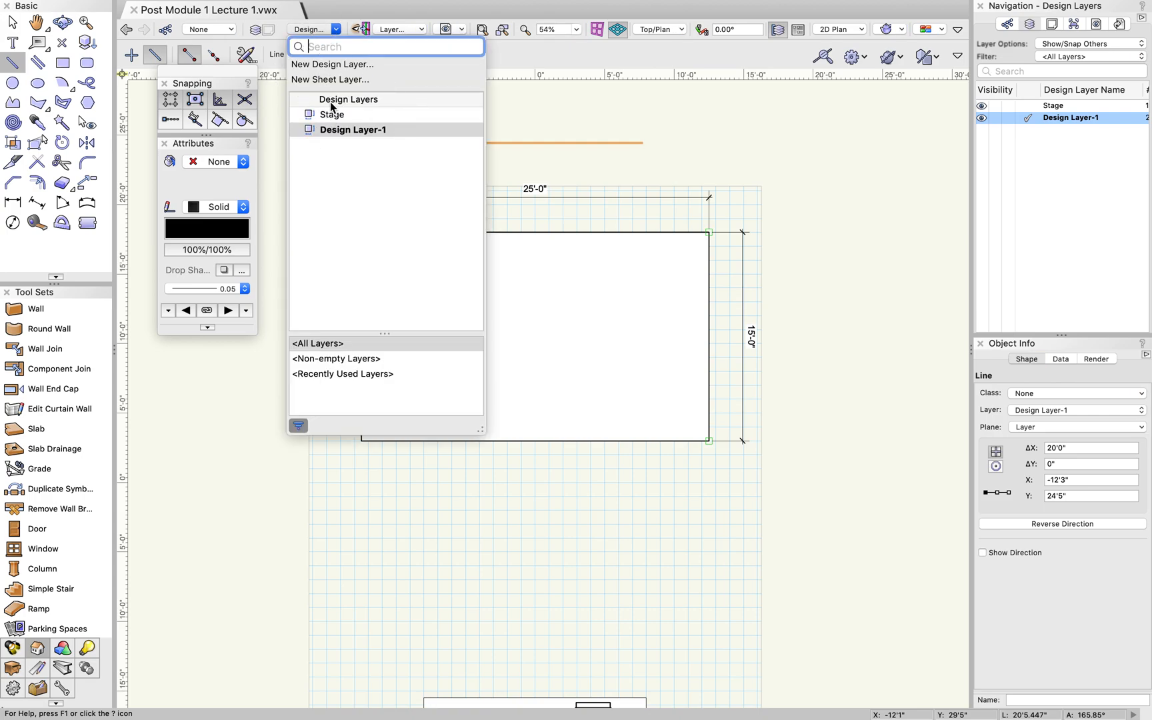
click(827, 159)
click(644, 142)
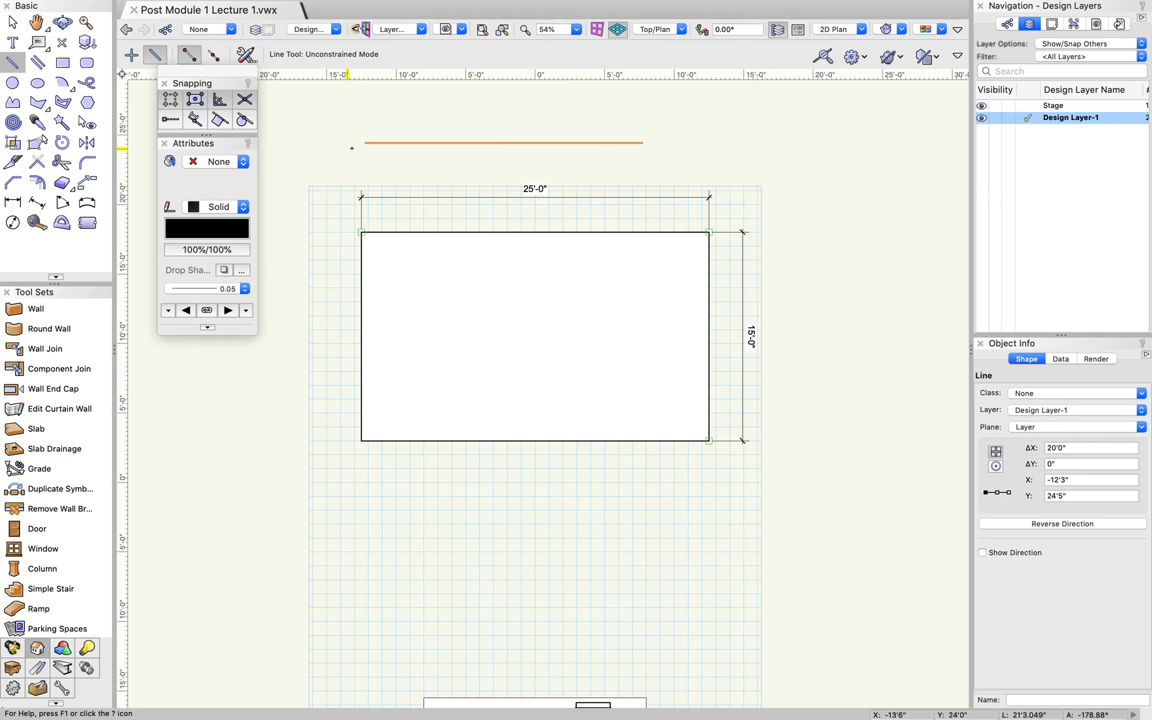
Check which palettes are enabled, including the Navigation palette.
mouse_move(704, 2)
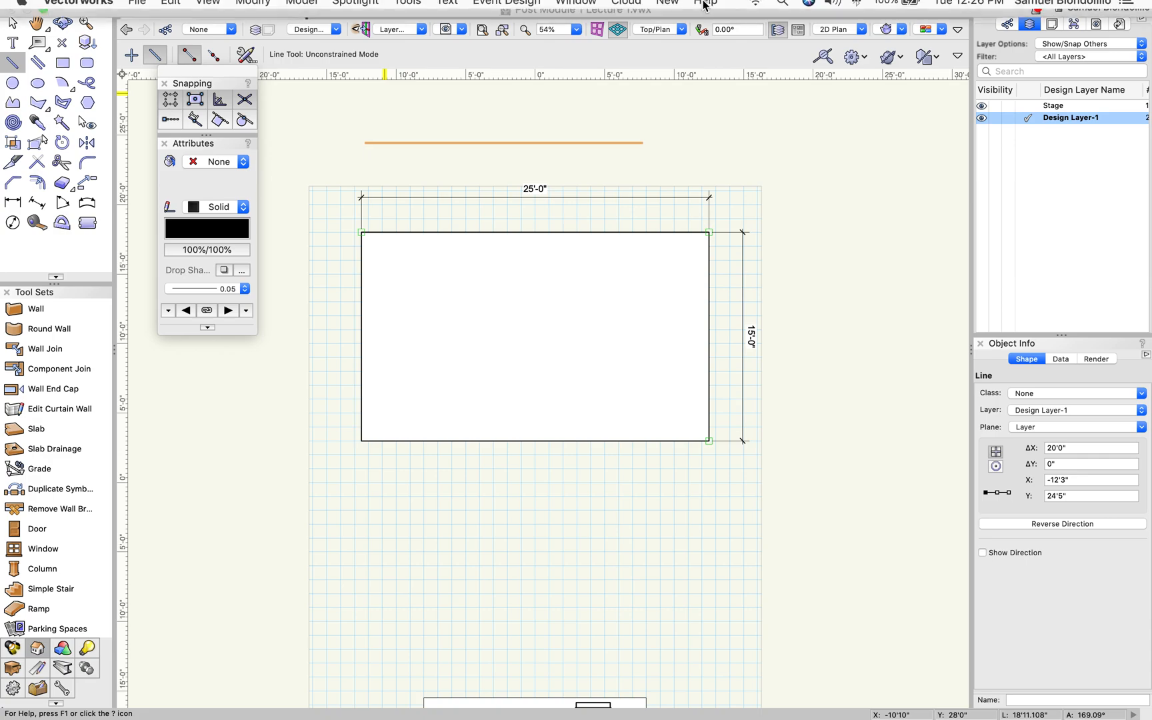
click(575, 9)
mouse_move(590, 28)
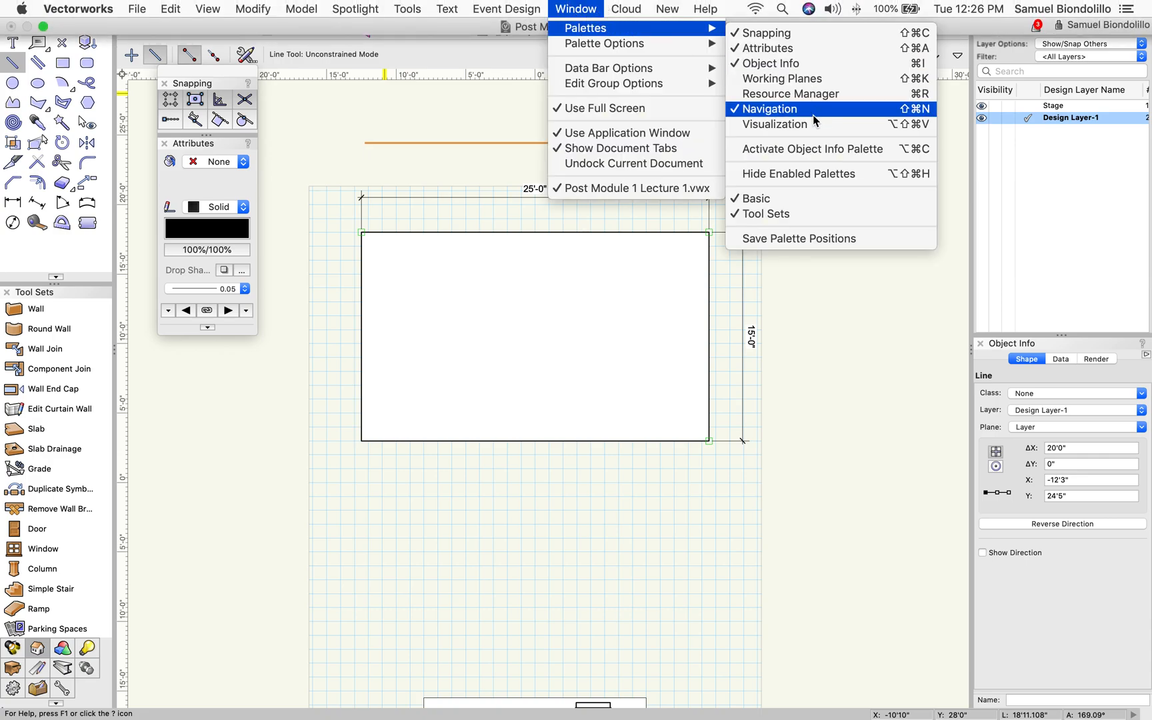
click(915, 364)
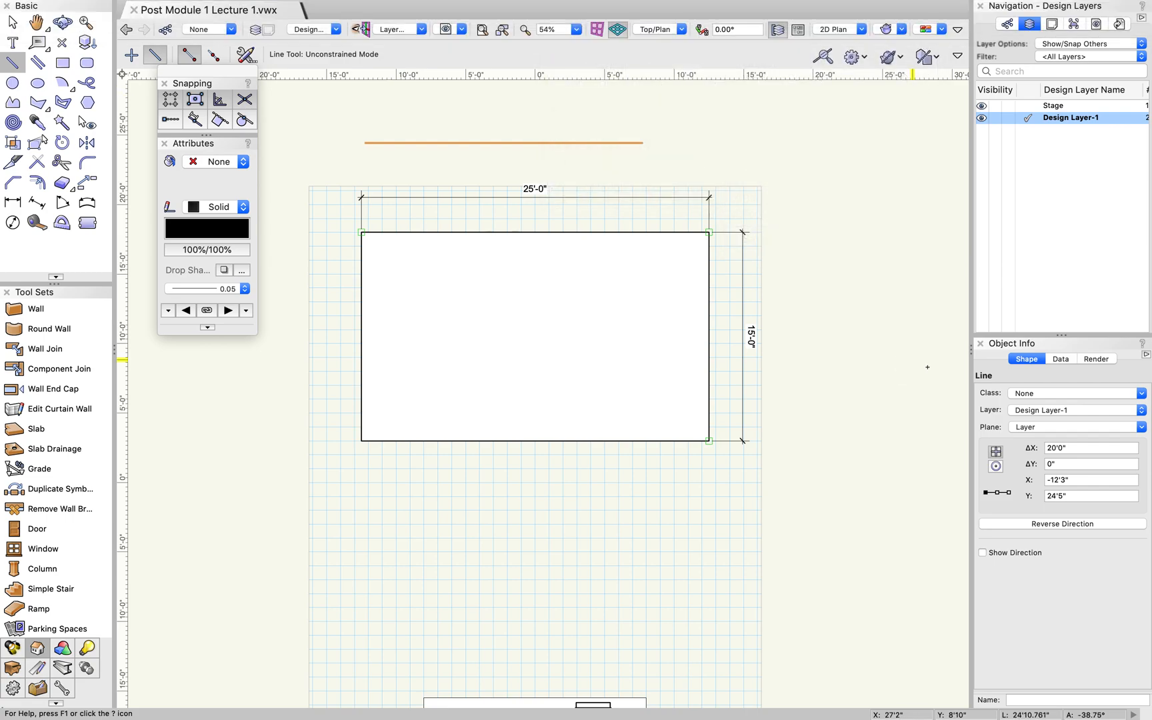
Reassign the line above the stage rectangle to the Stage layer.
click(1056, 409)
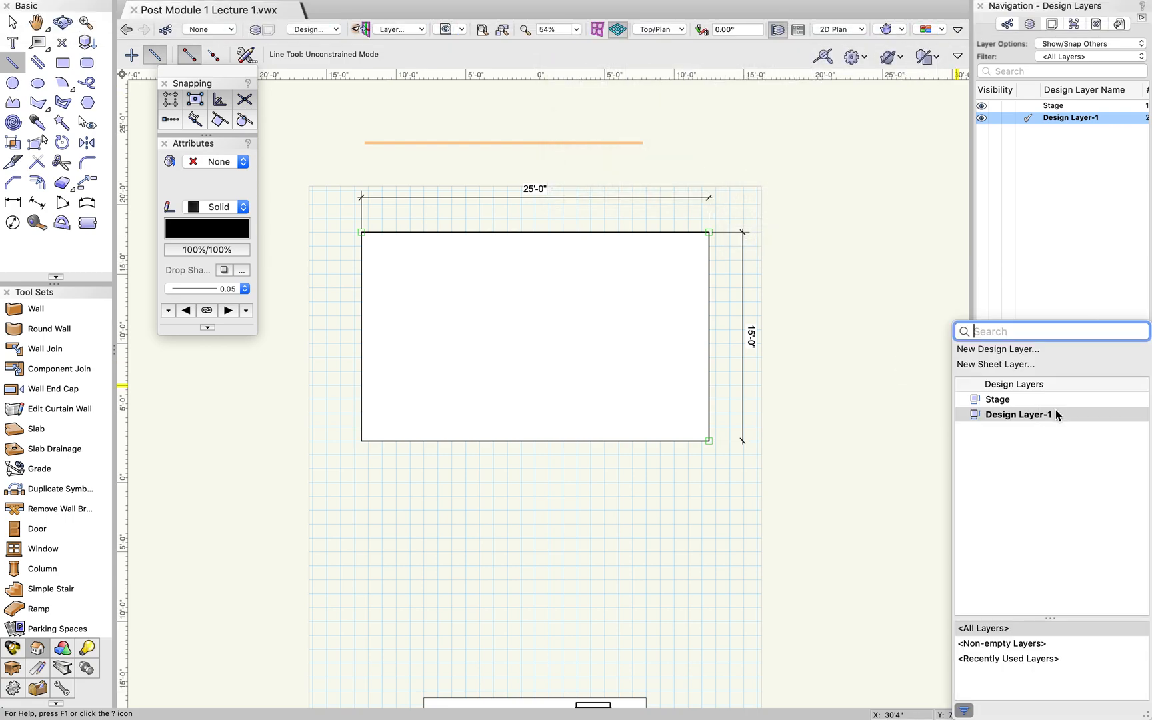
click(1009, 404)
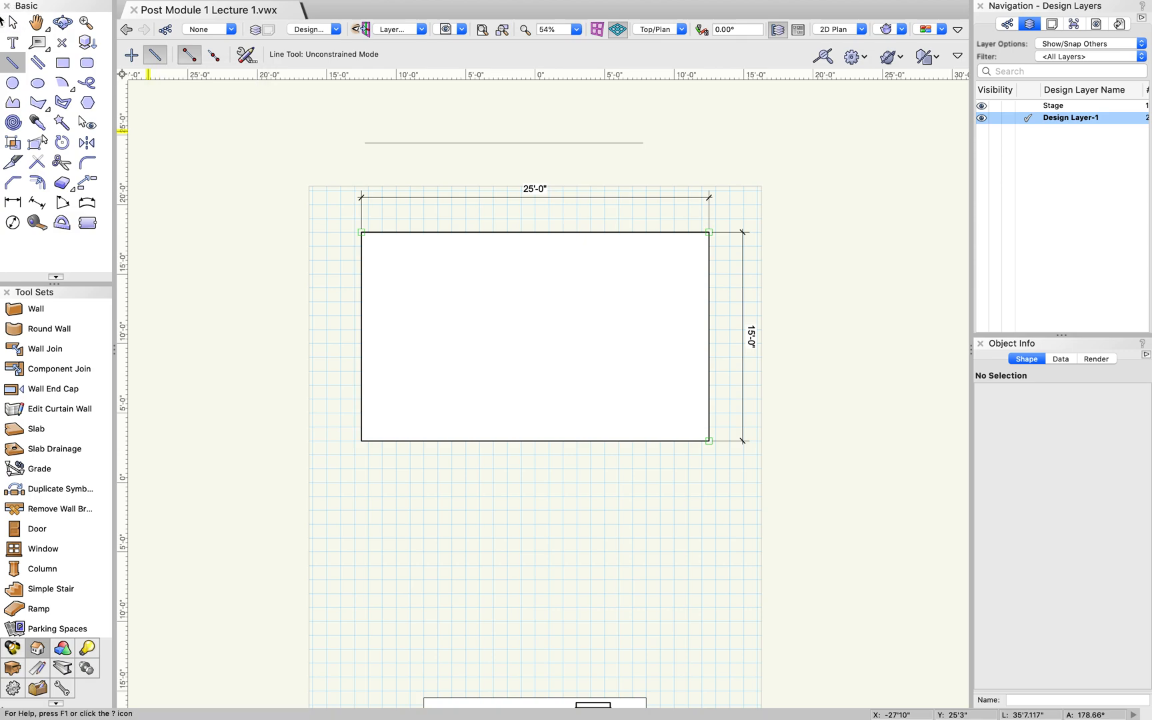
click(14, 25)
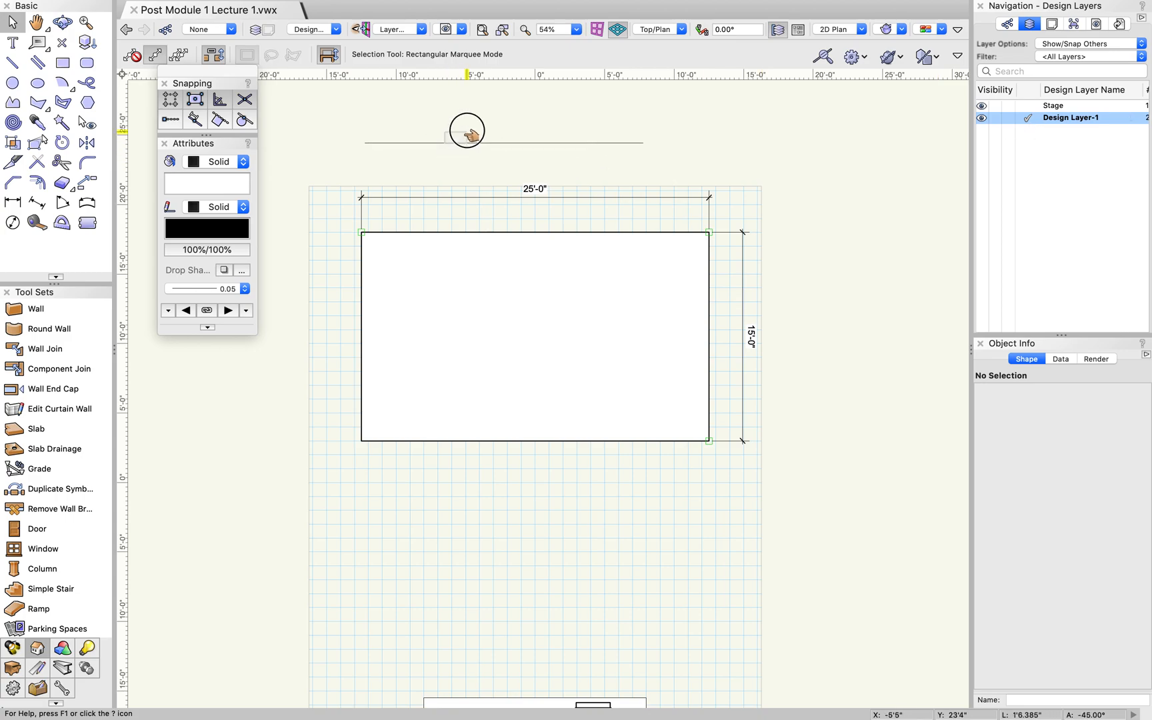
Make Stage the active design layer and move the line into the middle of the stage rectangle.
click(1029, 106)
click(712, 135)
drag(560, 143, 587, 337)
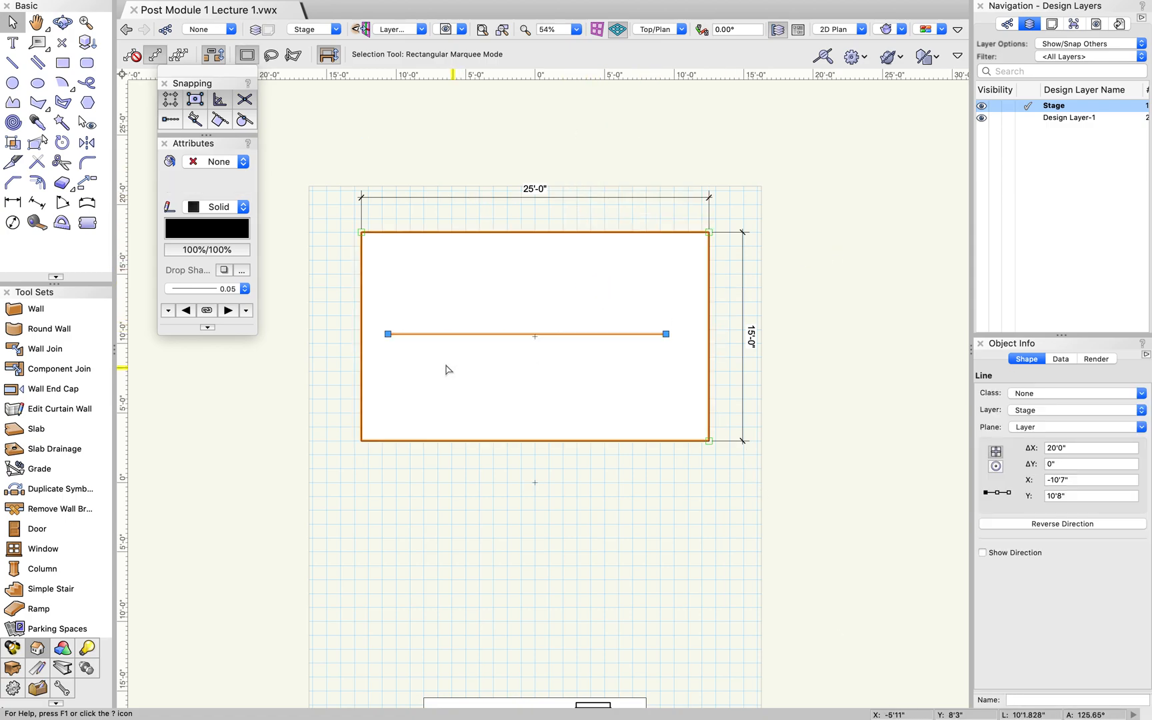
Delete the horizontal line inside the stage rectangle.
scroll(447, 368, up, 3)
scroll(618, 262, down, 2)
click(347, 264)
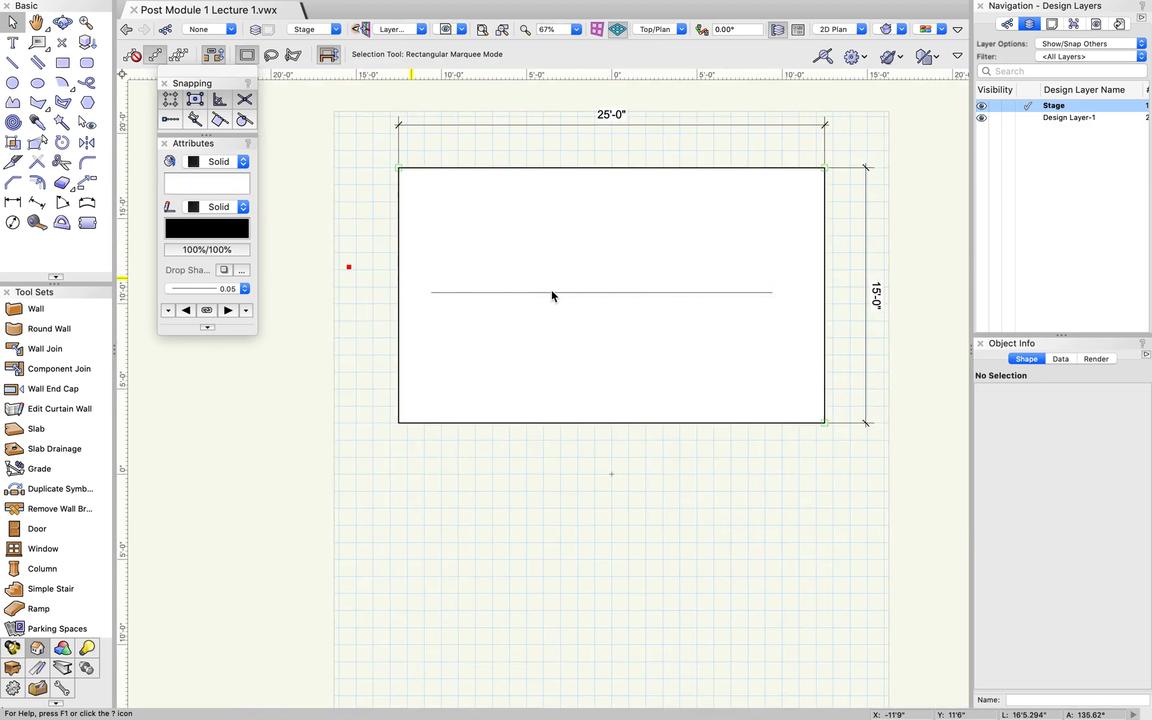
click(665, 293)
key(Delete)
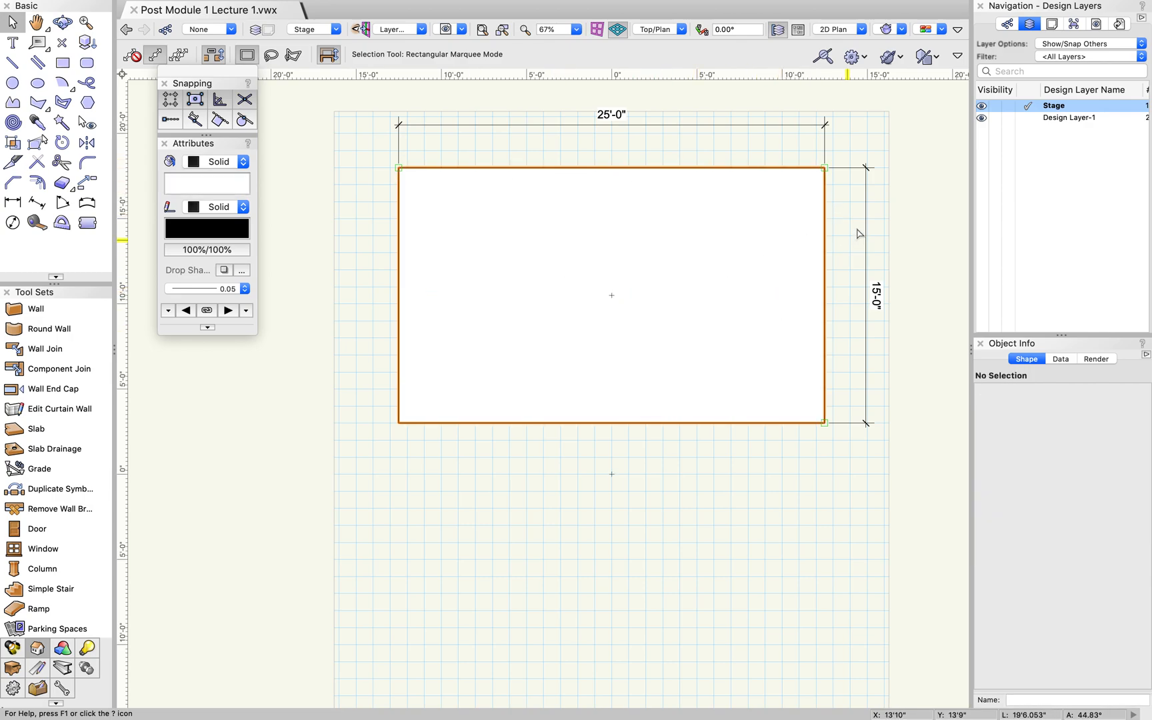
Create a new design layer named Back of House.
scroll(411, 213, down, 2)
scroll(344, 206, up, 1)
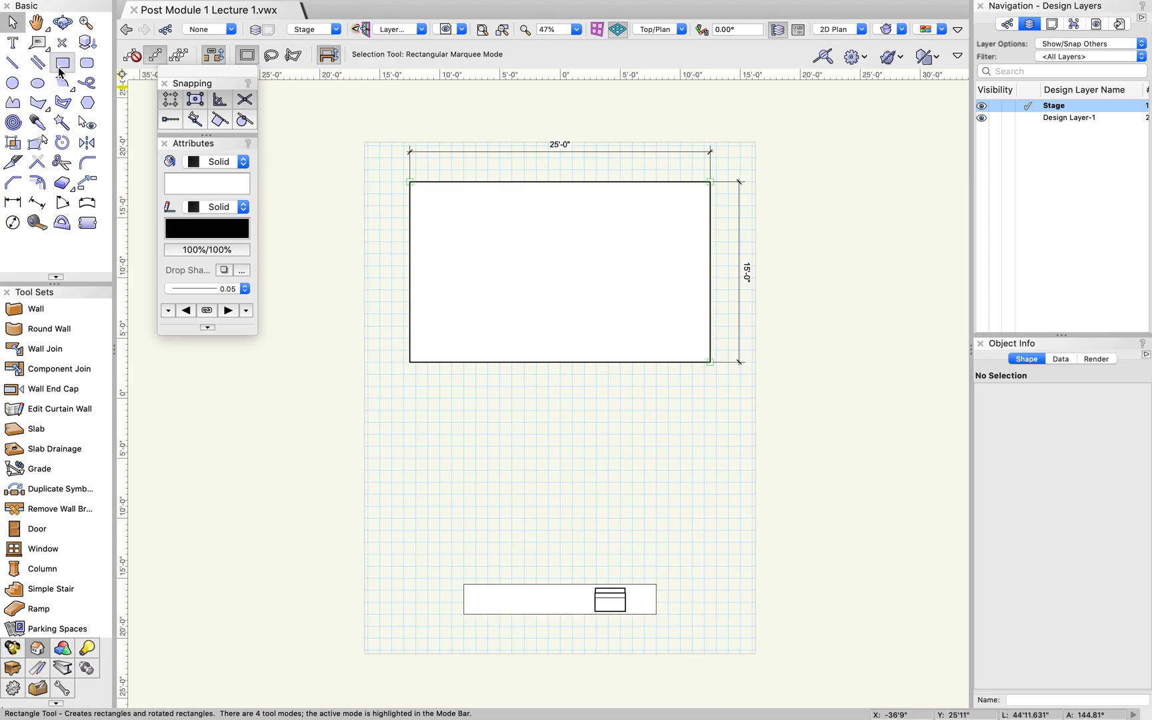
scroll(580, 172, up, 1)
scroll(609, 399, down, 2)
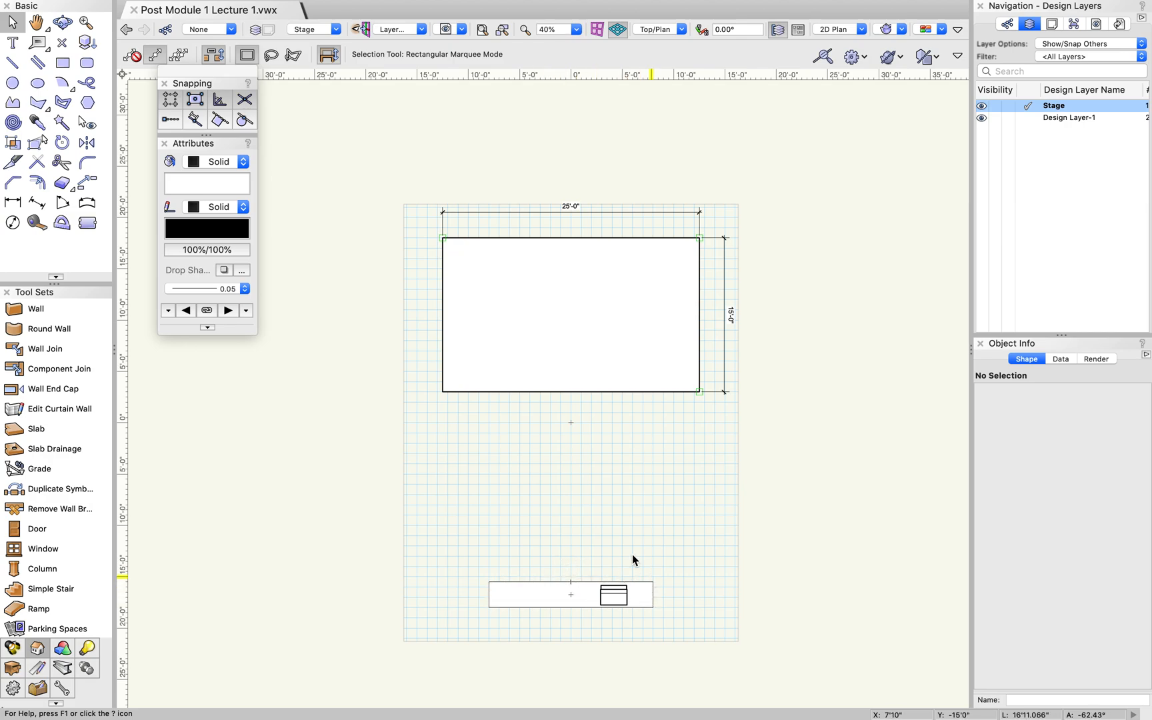
right_click(1042, 166)
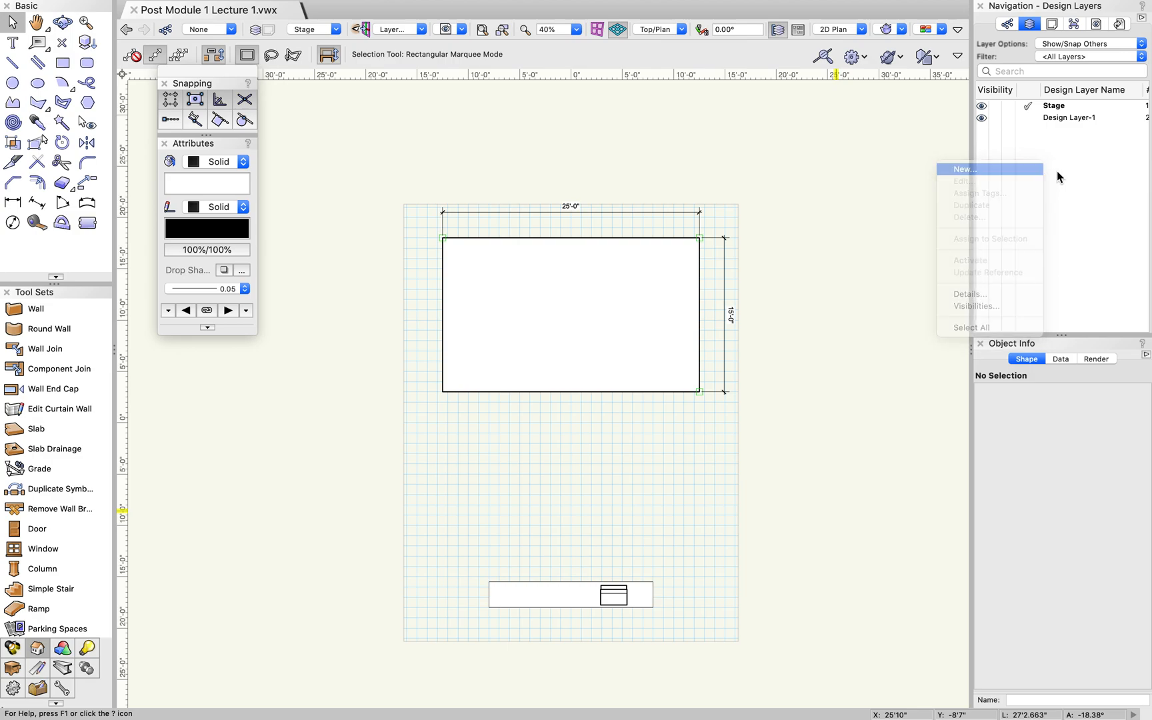
key(Return)
text(Back of House)
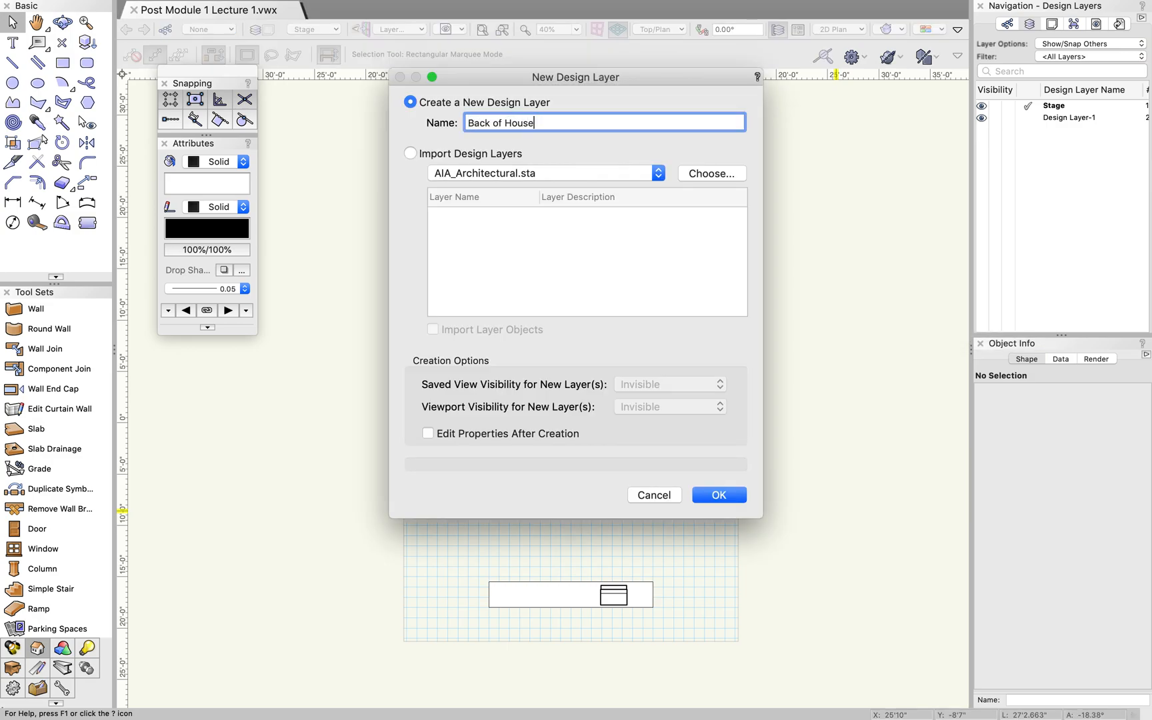
key(Return)
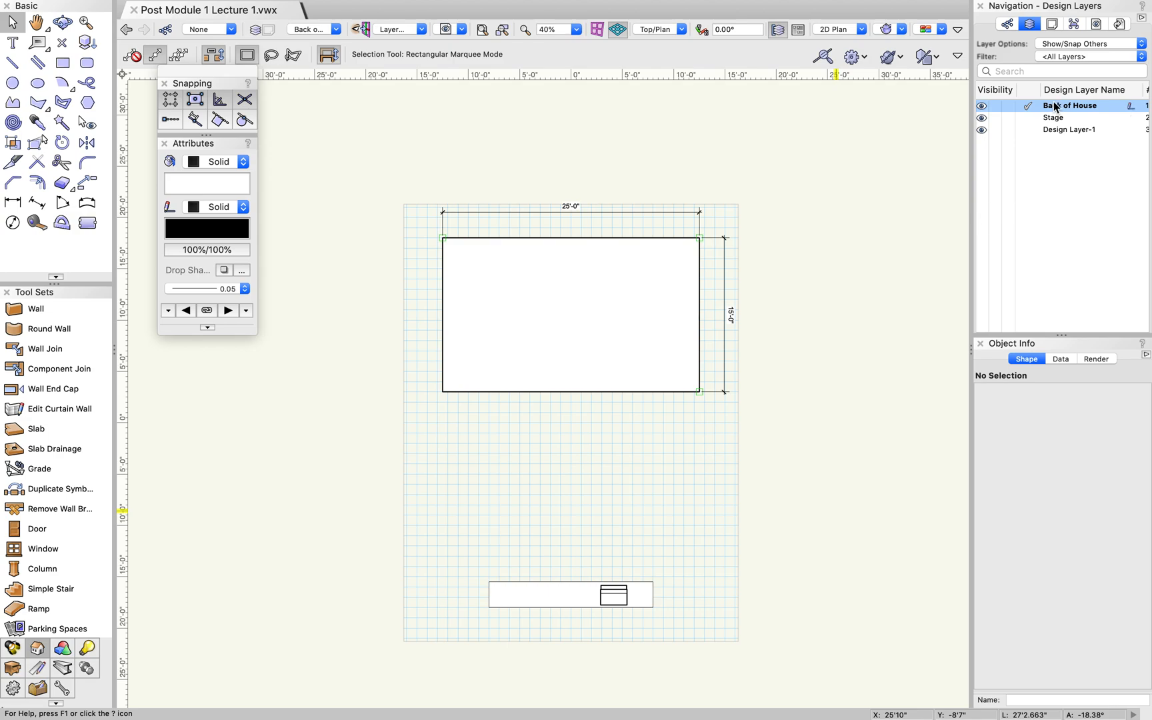
Set the layer options to Show/Snap/Modify Others so objects on other layers can be selected.
scroll(657, 608, up, 1)
click(389, 564)
drag(389, 563, 751, 634)
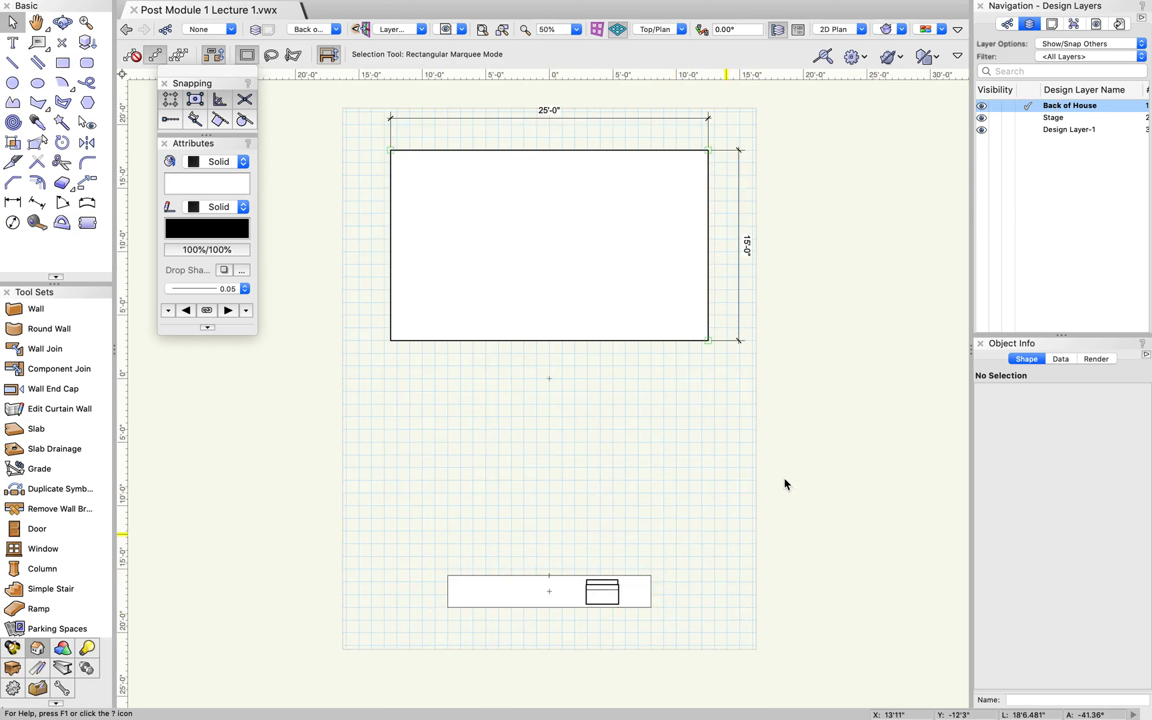
click(1061, 43)
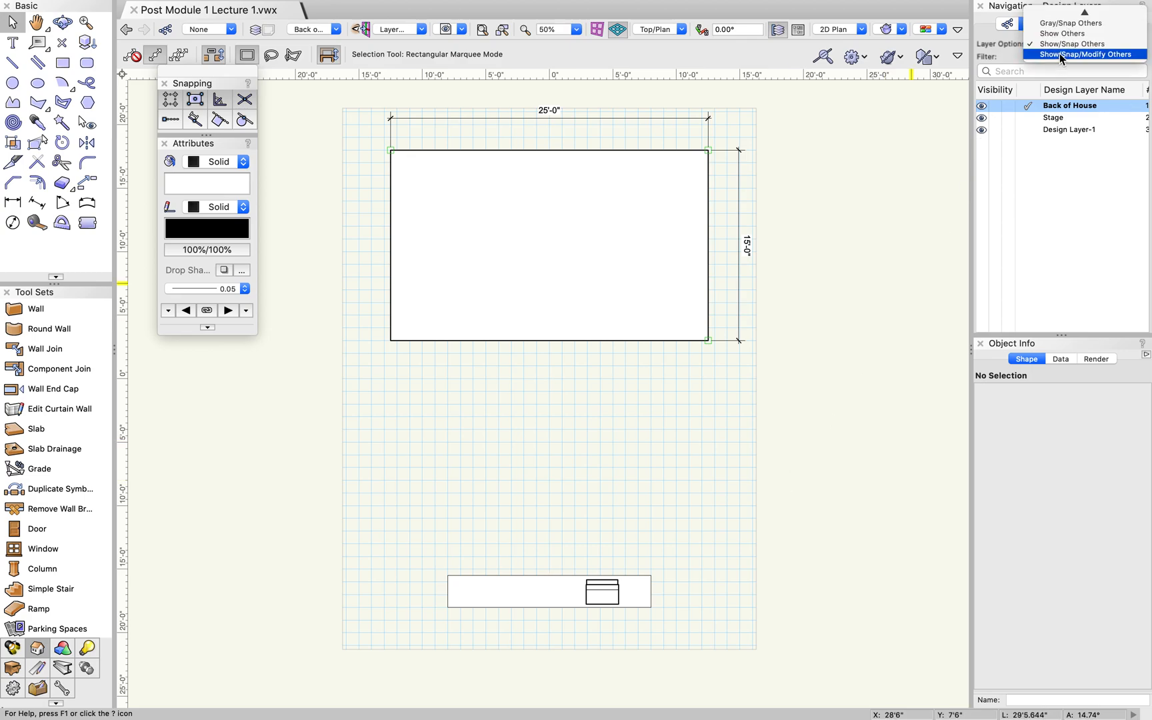
click(1060, 53)
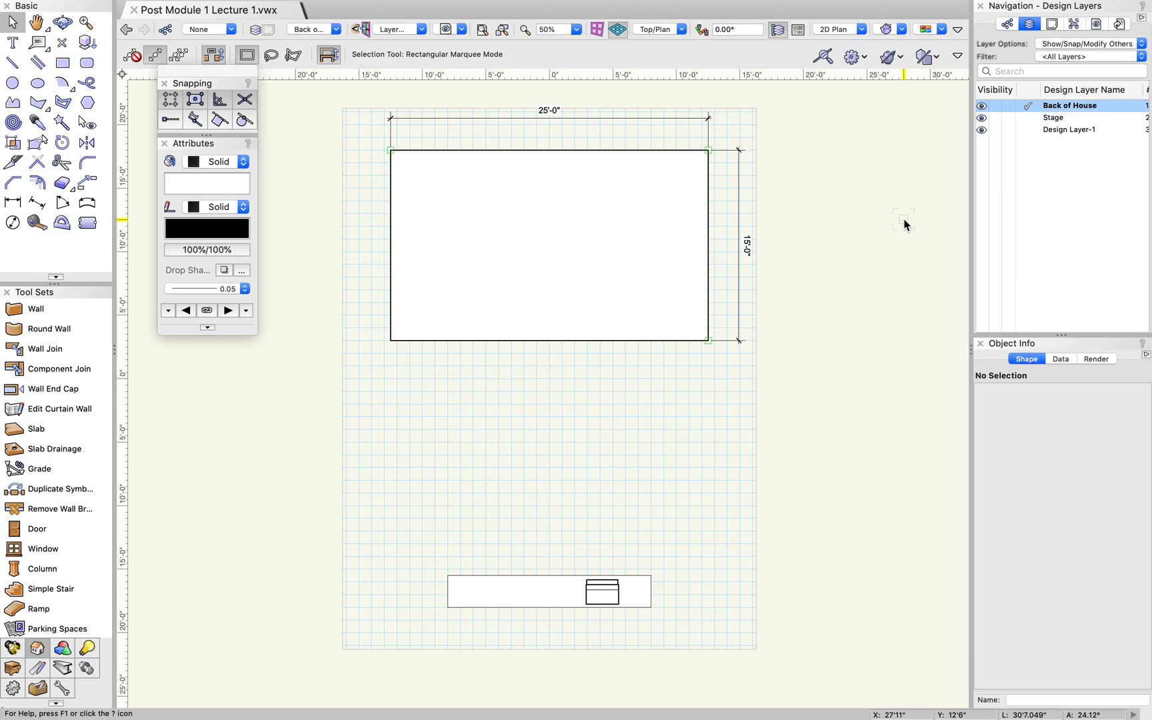
Reassign the long table rectangle and the console symbol below the stage to the Back of House layer.
drag(406, 506, 704, 622)
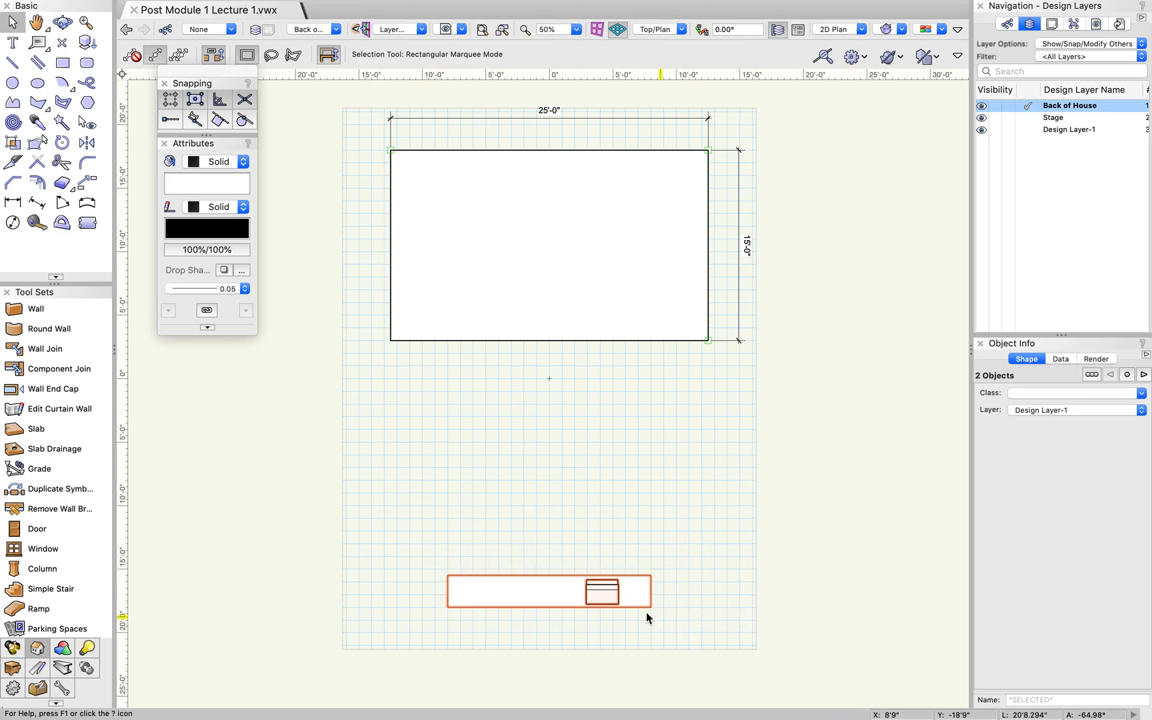
click(1048, 409)
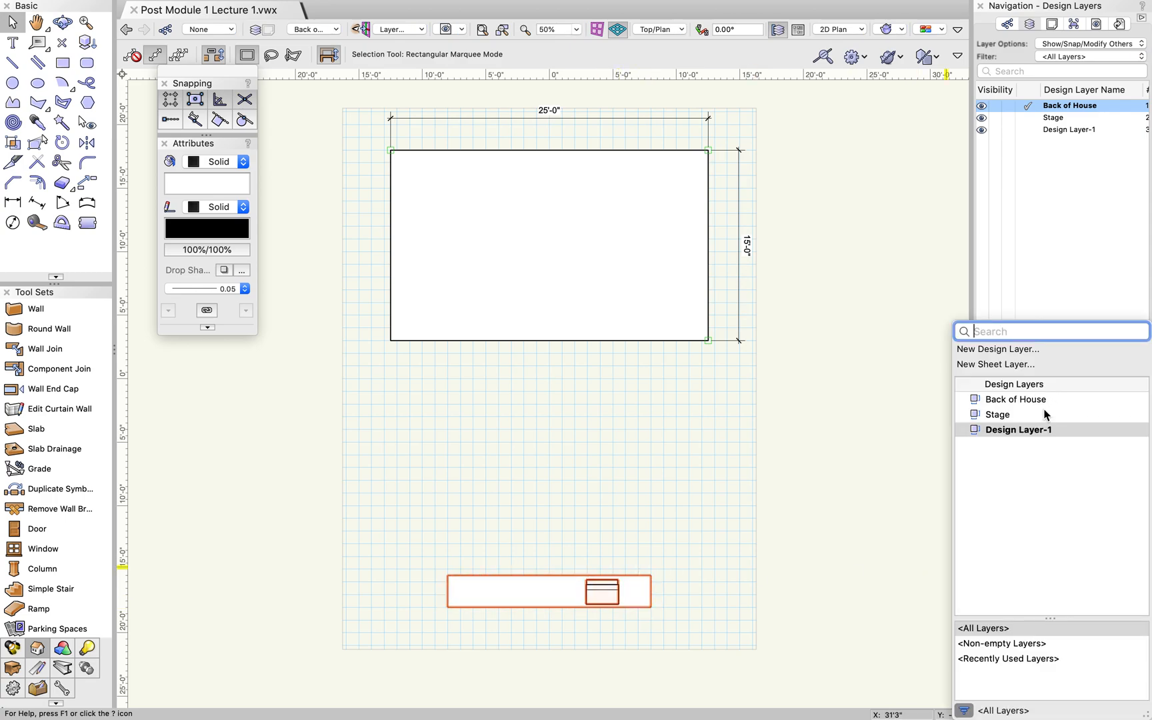
click(1020, 402)
click(857, 459)
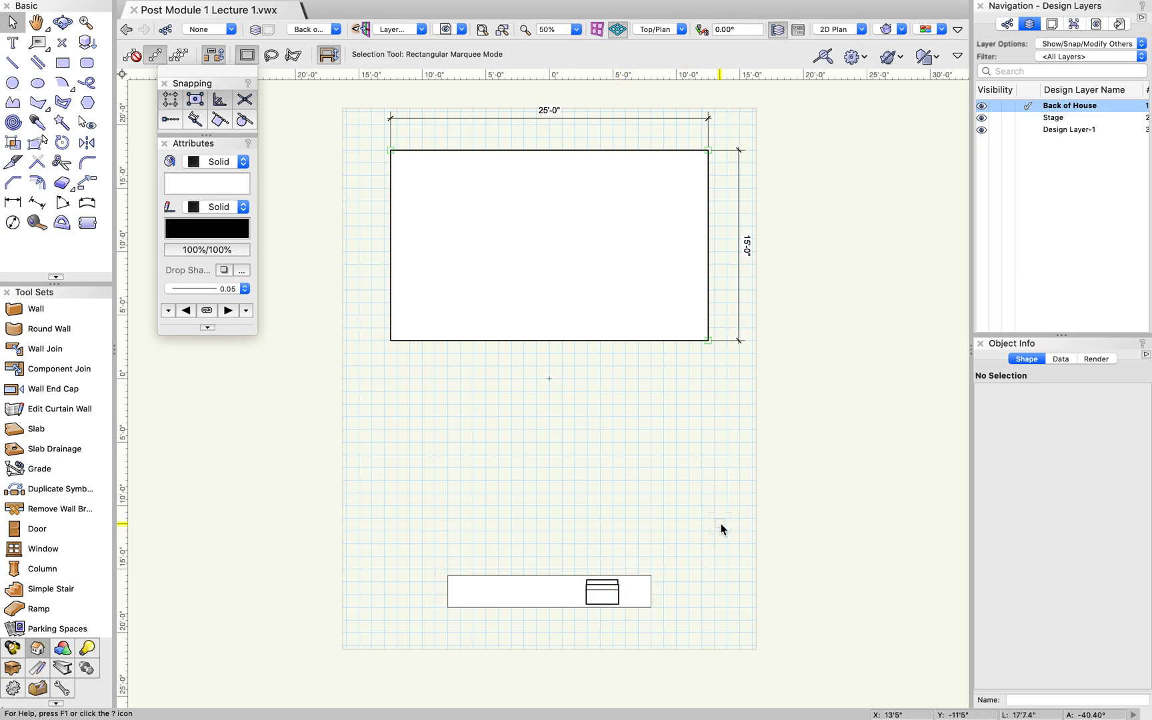
Check the Stage and Back of House layers by hiding and reshowing each one, and make Stage the active layer.
click(995, 118)
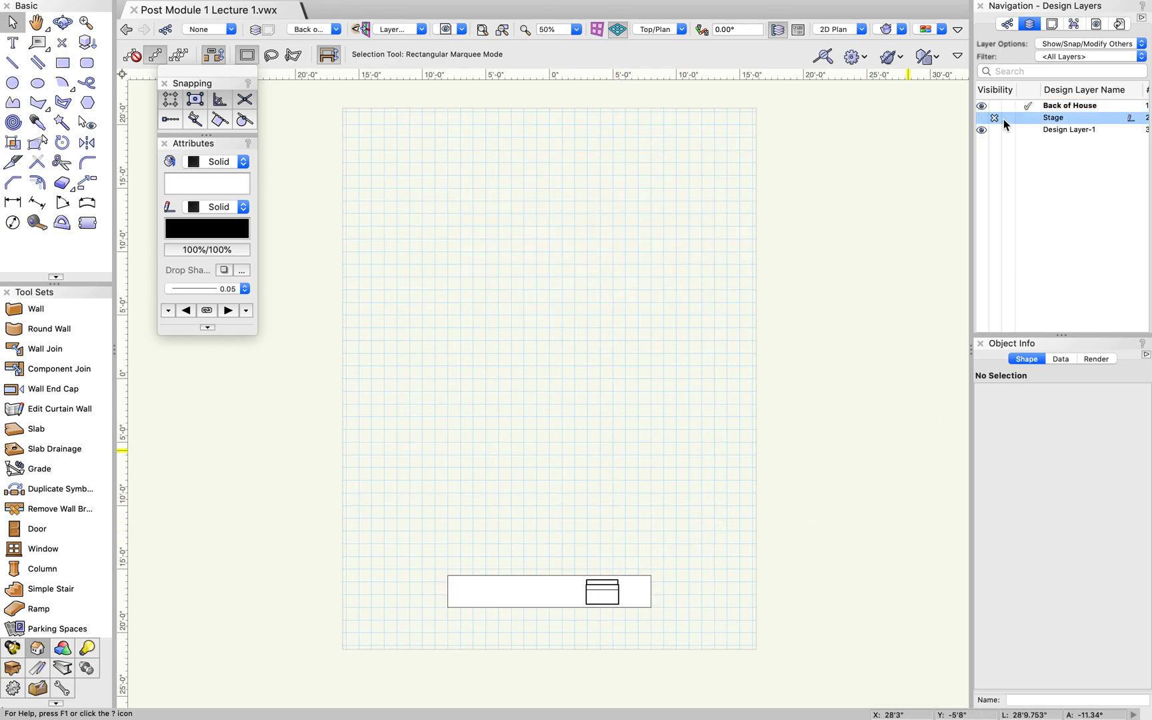
click(982, 118)
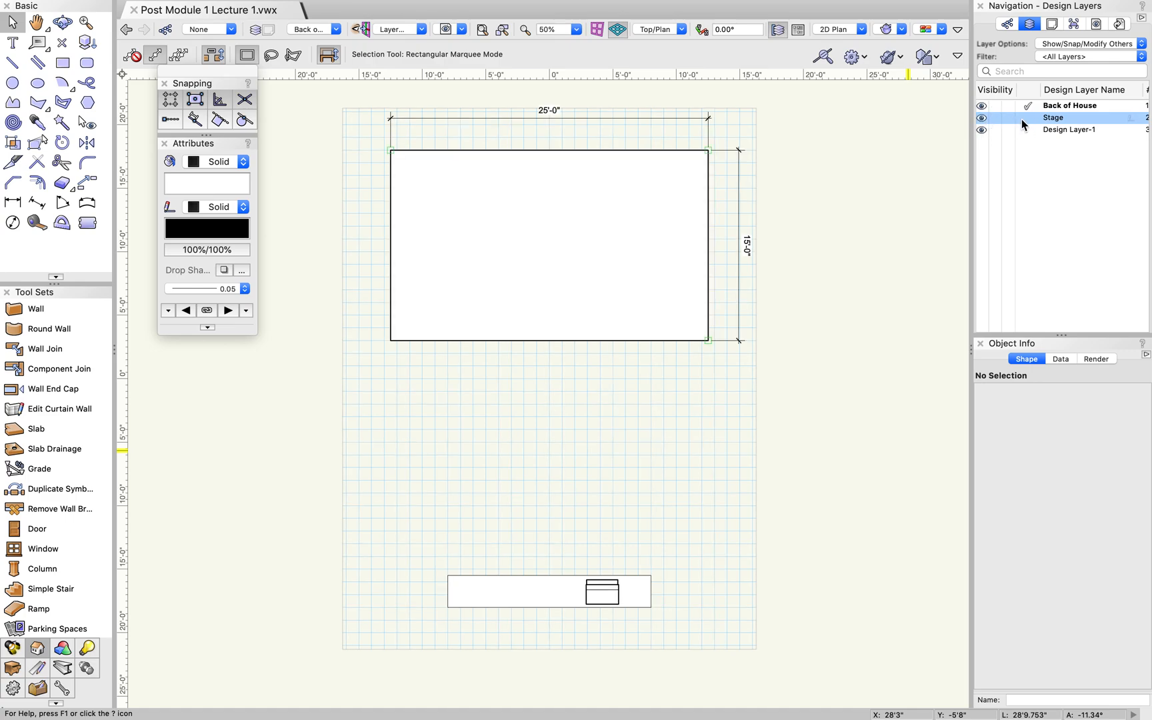
click(995, 106)
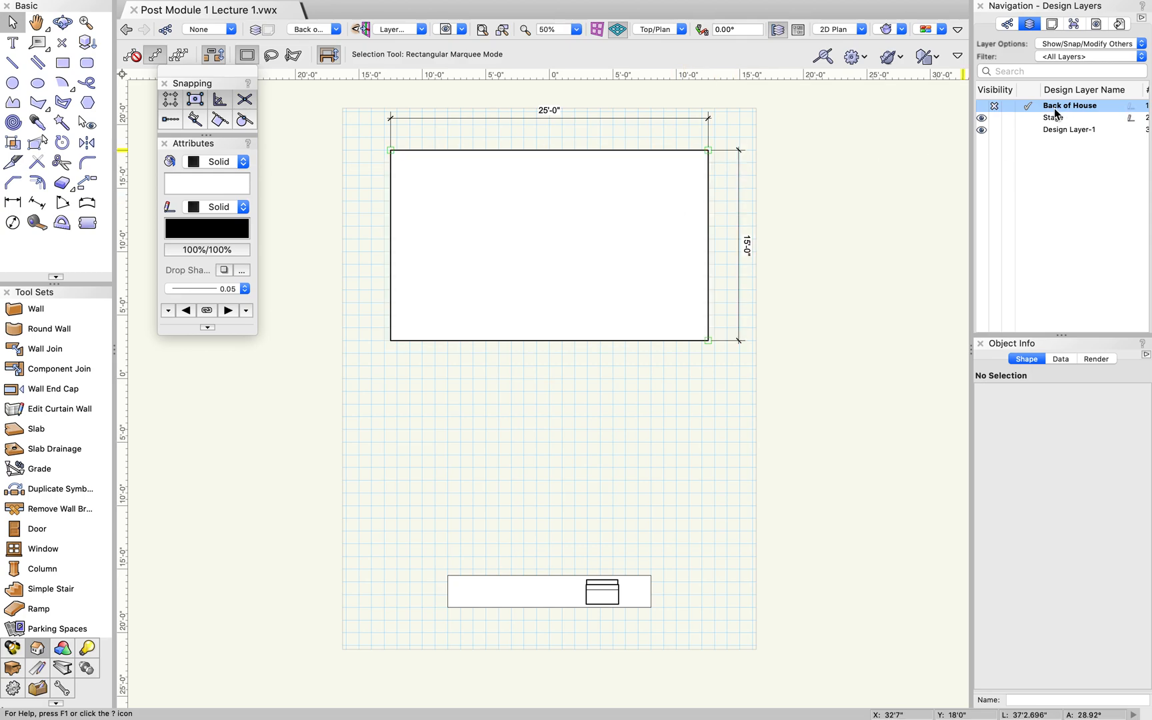
click(1037, 119)
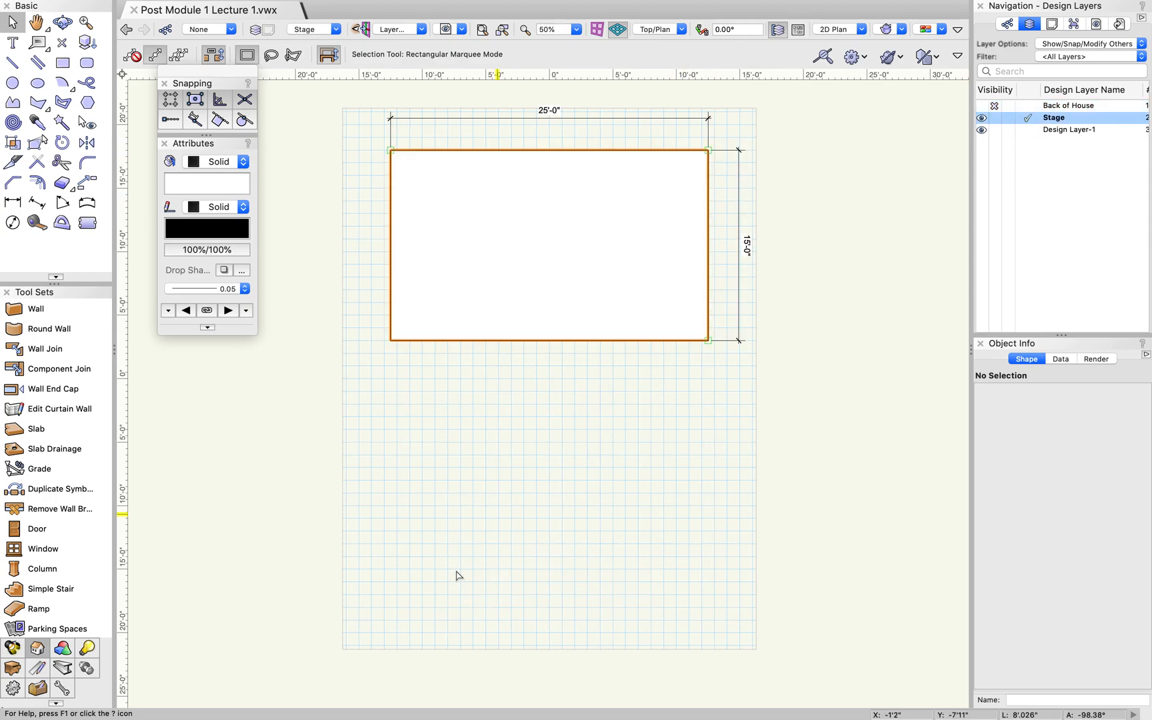
click(993, 105)
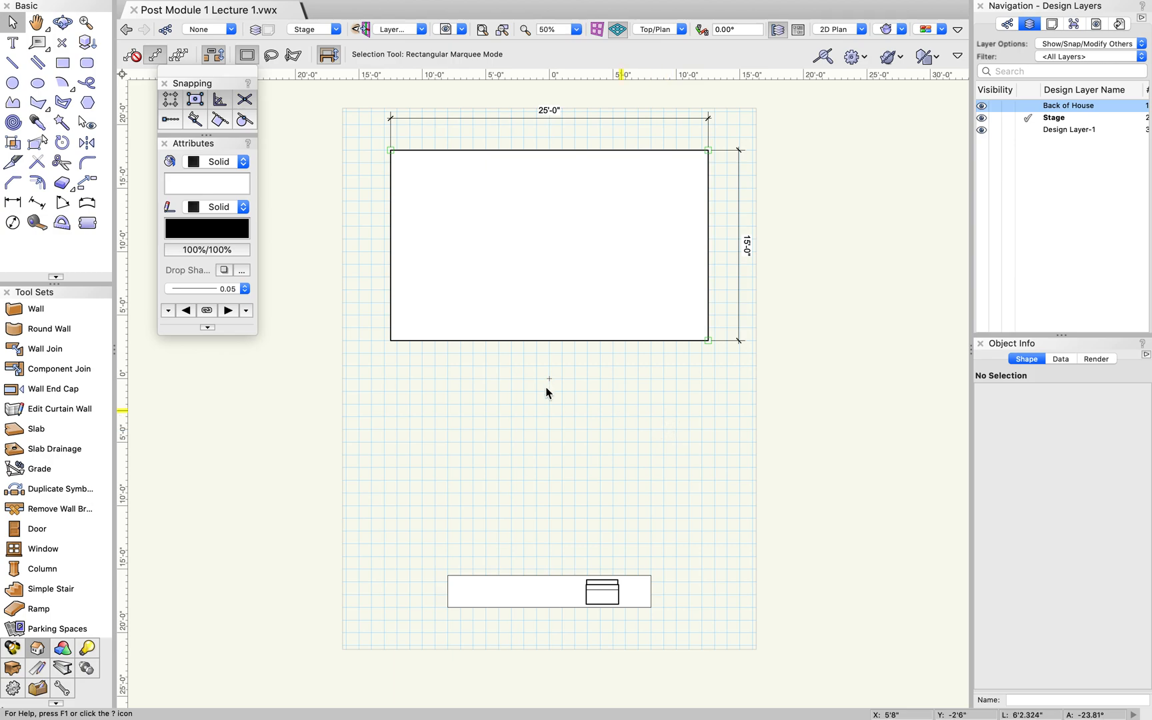
Select the table rectangle and create a new class named Furniture.
click(1007, 25)
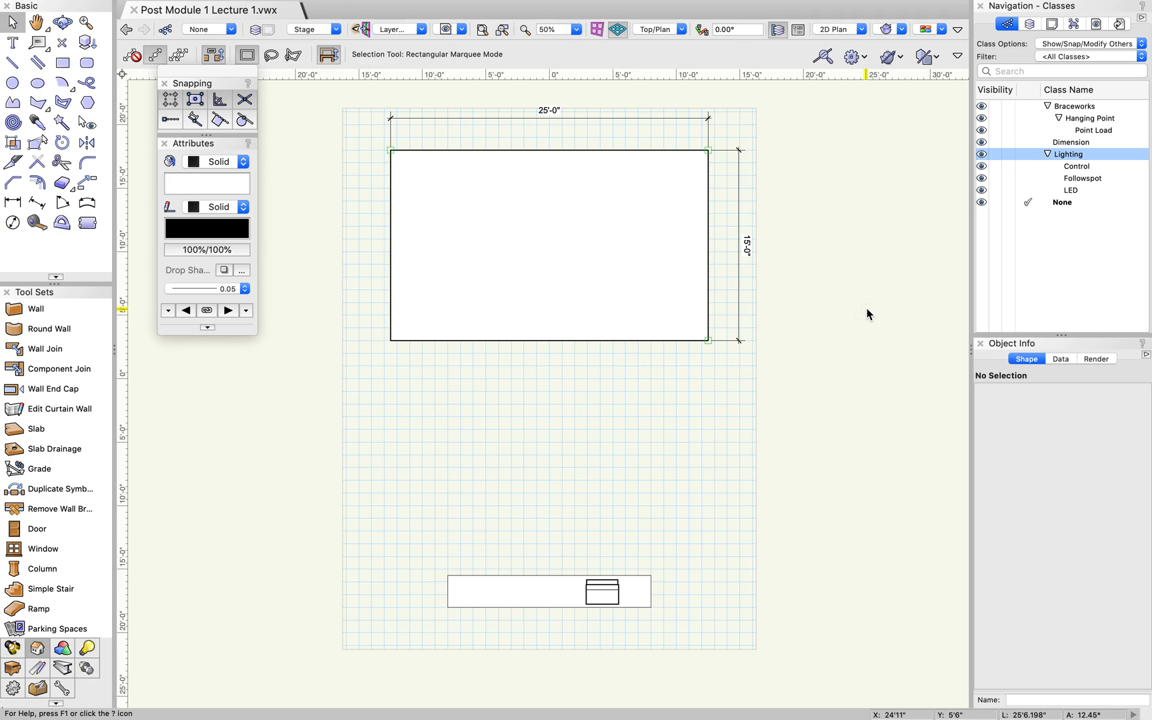
click(545, 582)
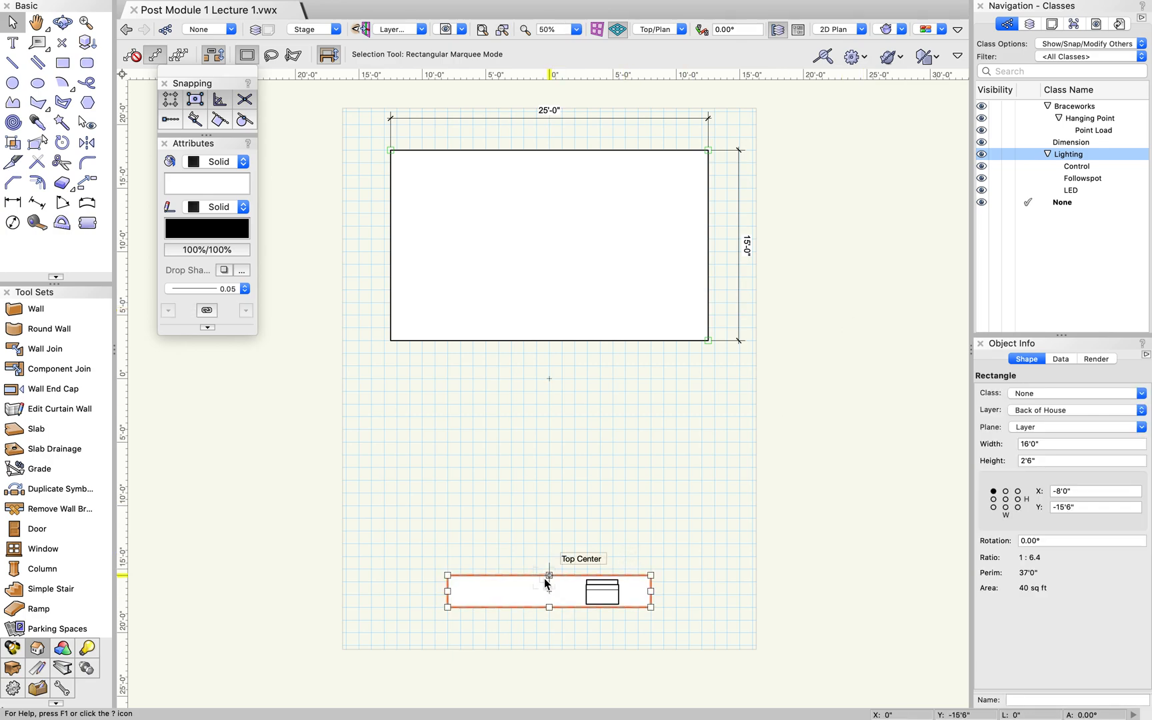
right_click(1066, 262)
click(1051, 265)
text(Furniture)
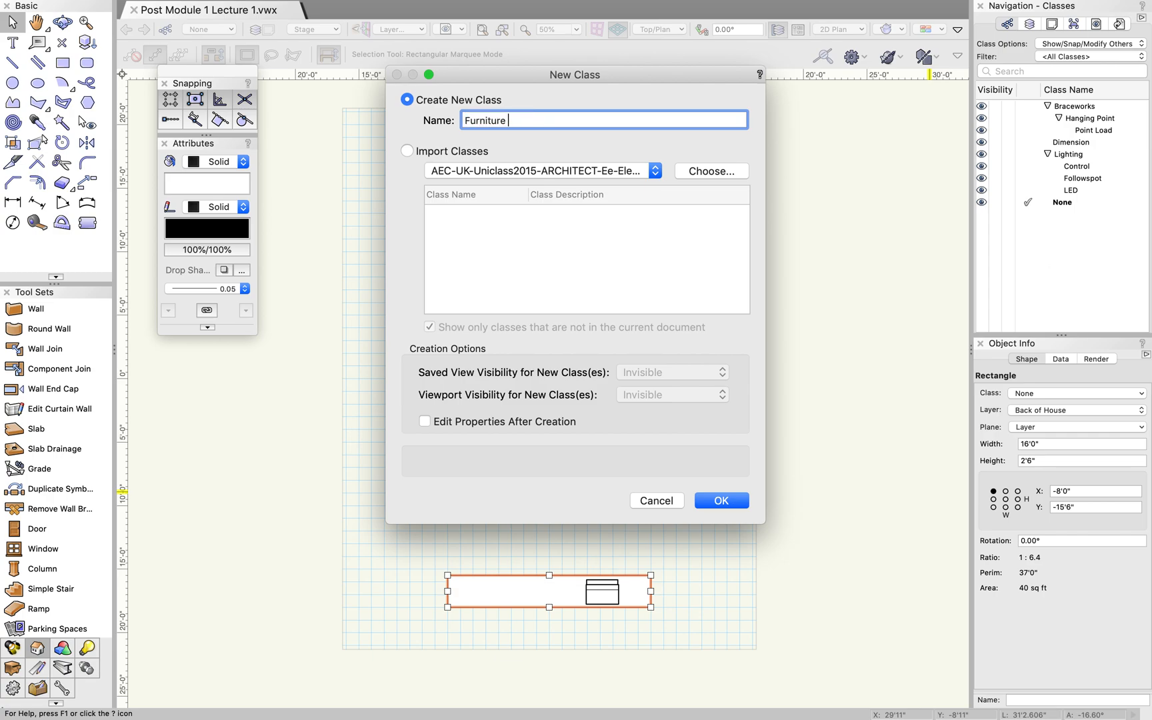
key(Return)
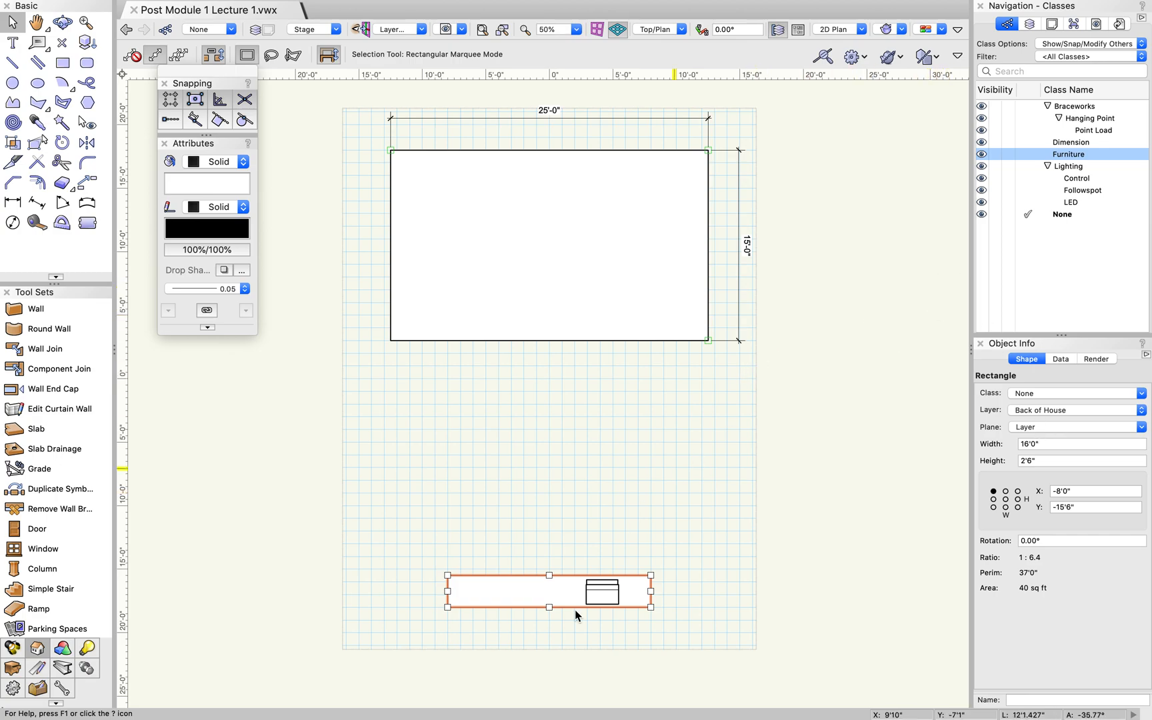
Assign the selected table rectangle to the Furniture class.
click(1041, 395)
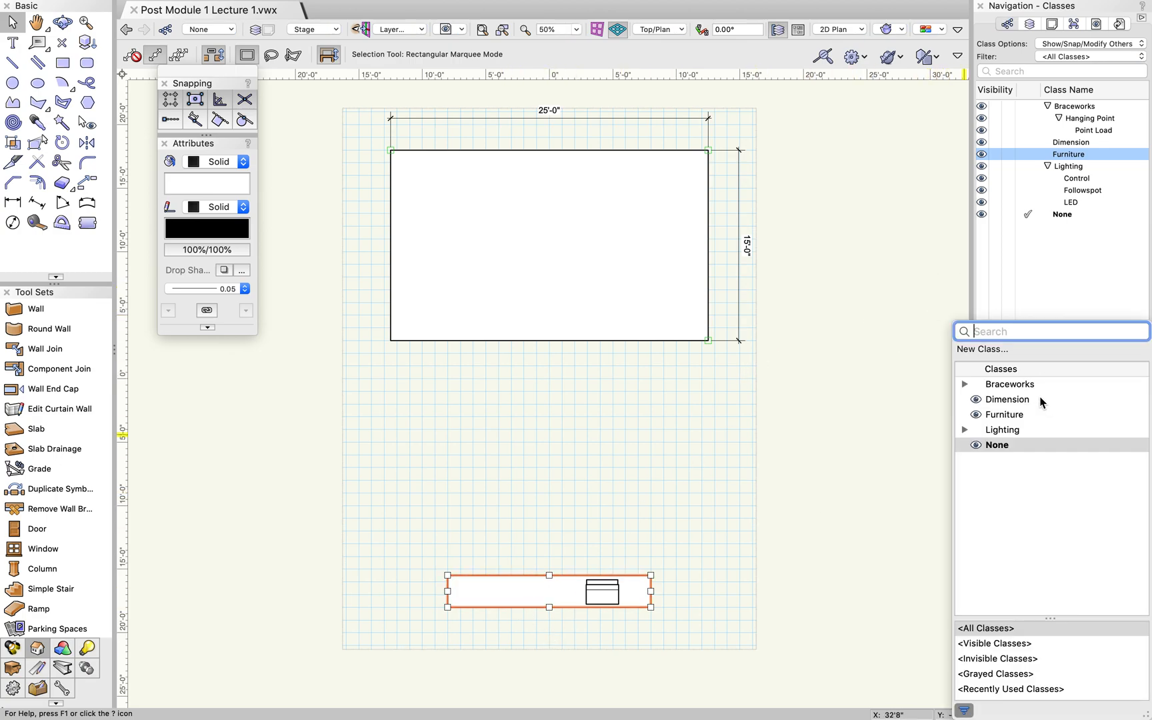
click(1002, 414)
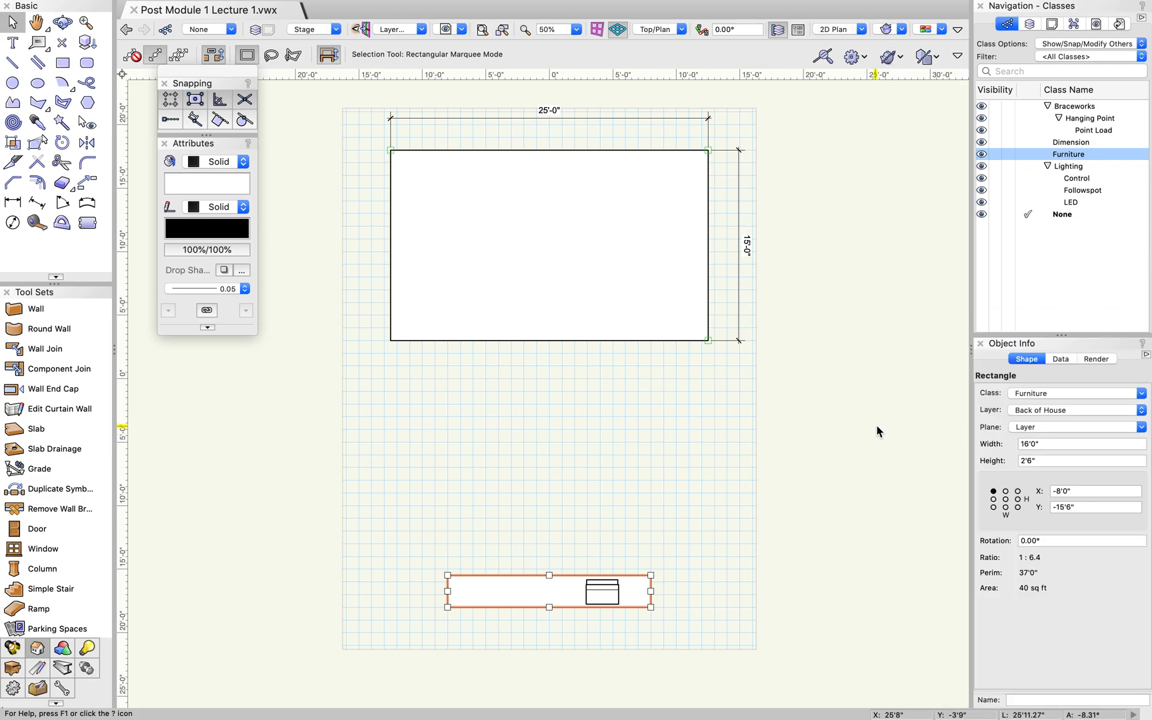
click(875, 426)
Assign the lighting console symbol on the table to the Lighting-Control class.
click(598, 589)
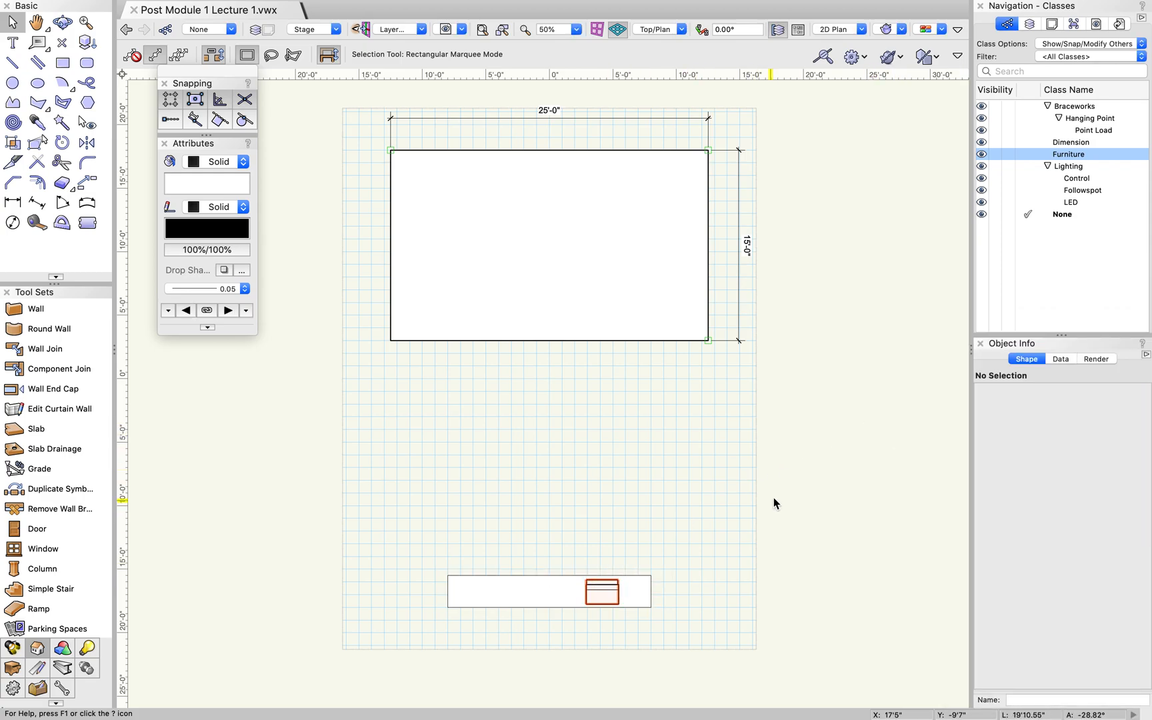
click(1050, 394)
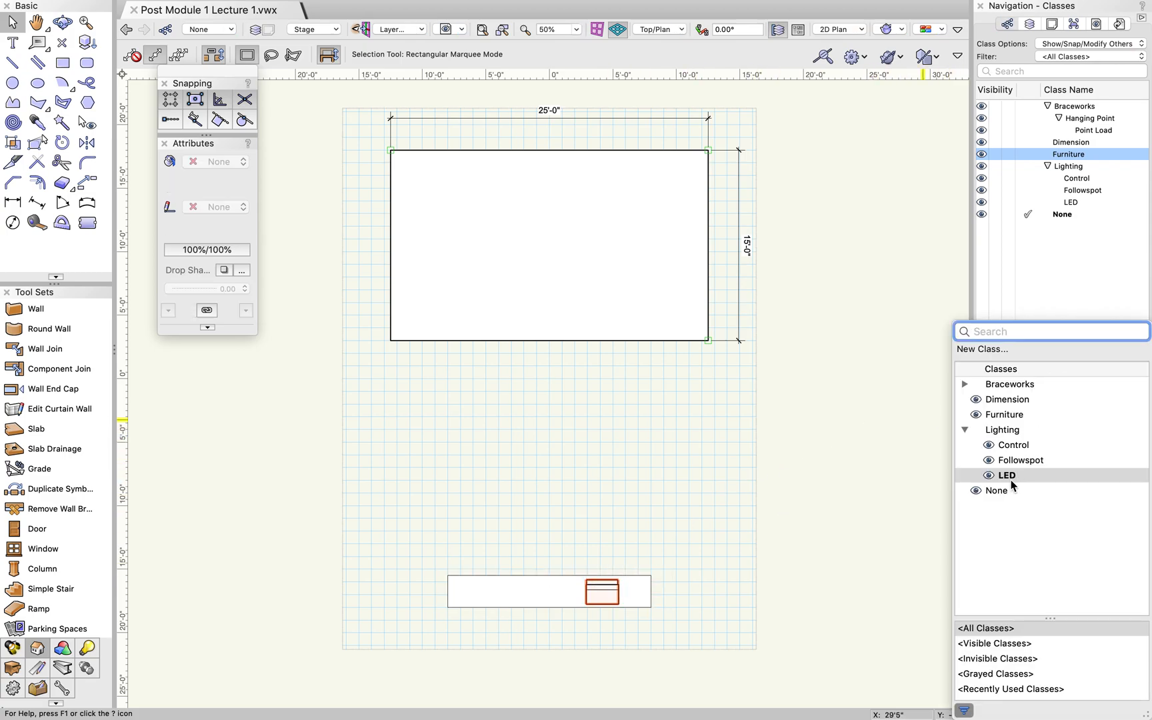
click(1014, 445)
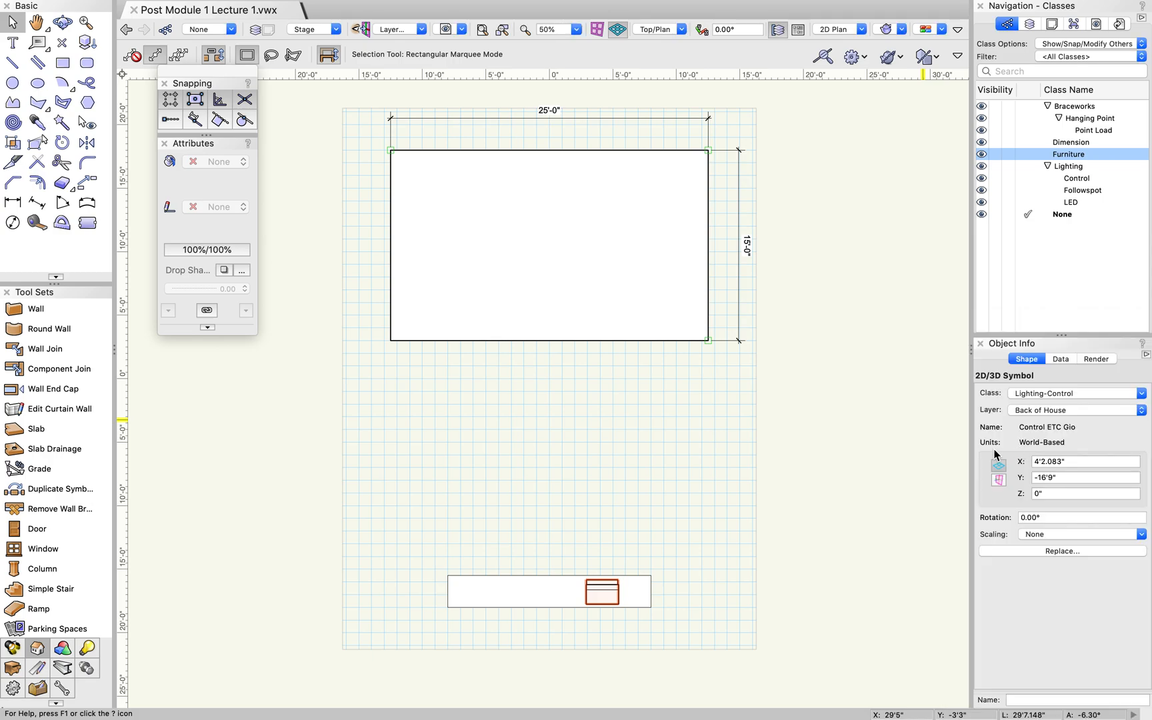
click(871, 441)
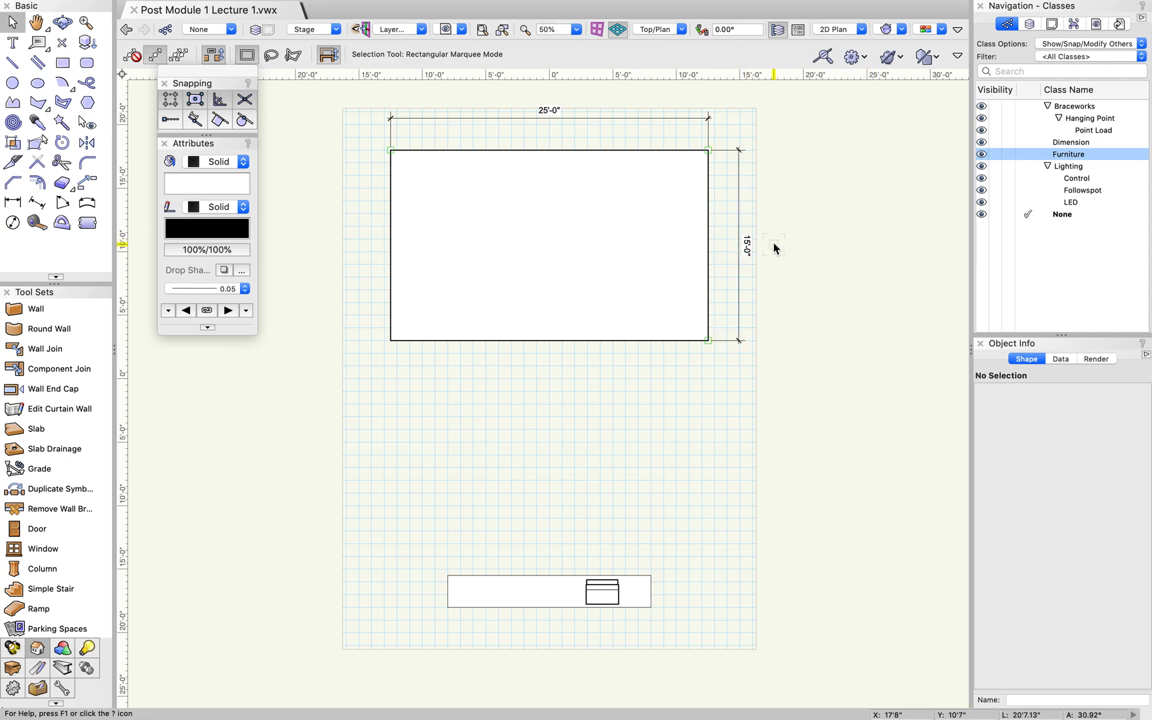
Check the class assigned to the stage's width and depth dimensions.
click(746, 243)
shift+click(549, 111)
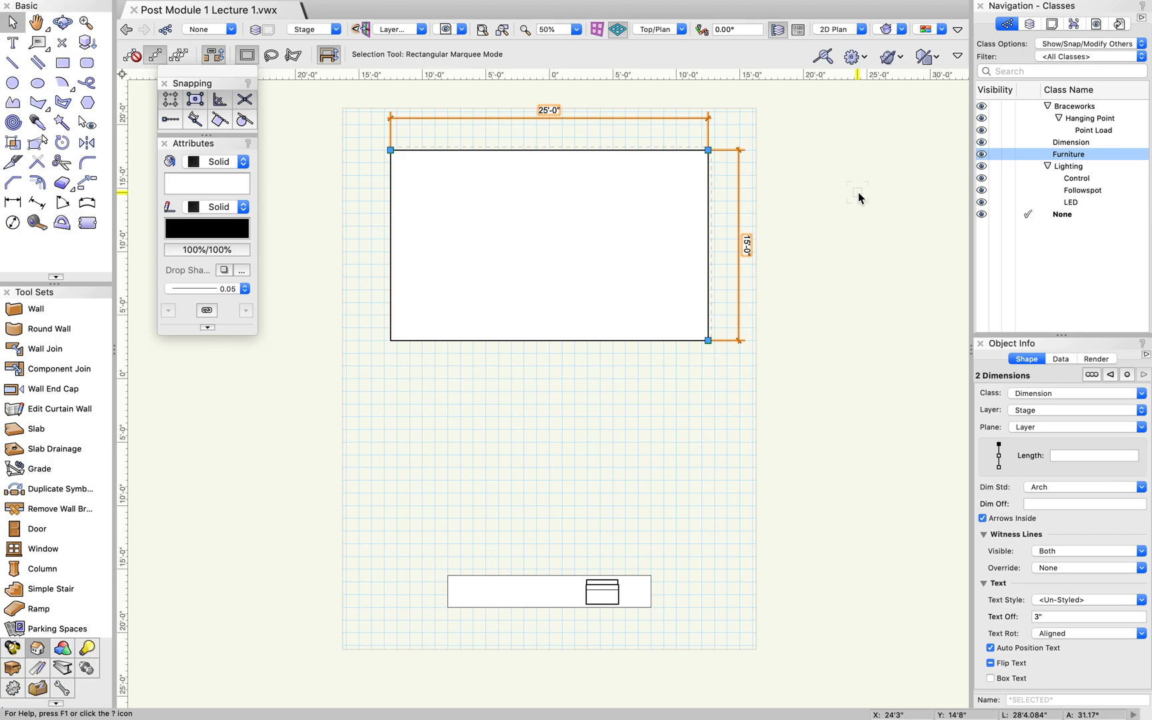
click(859, 197)
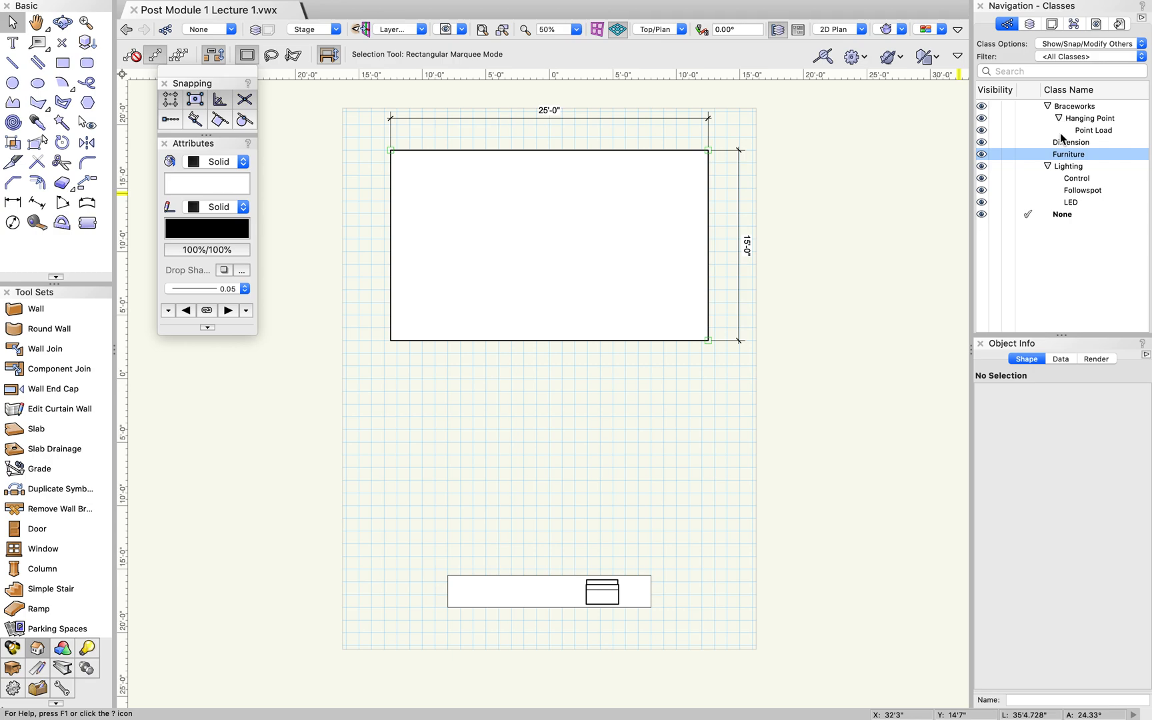
Reposition the lighting console symbol on the table at about X 4'5", Y -16'7.756".
click(1029, 24)
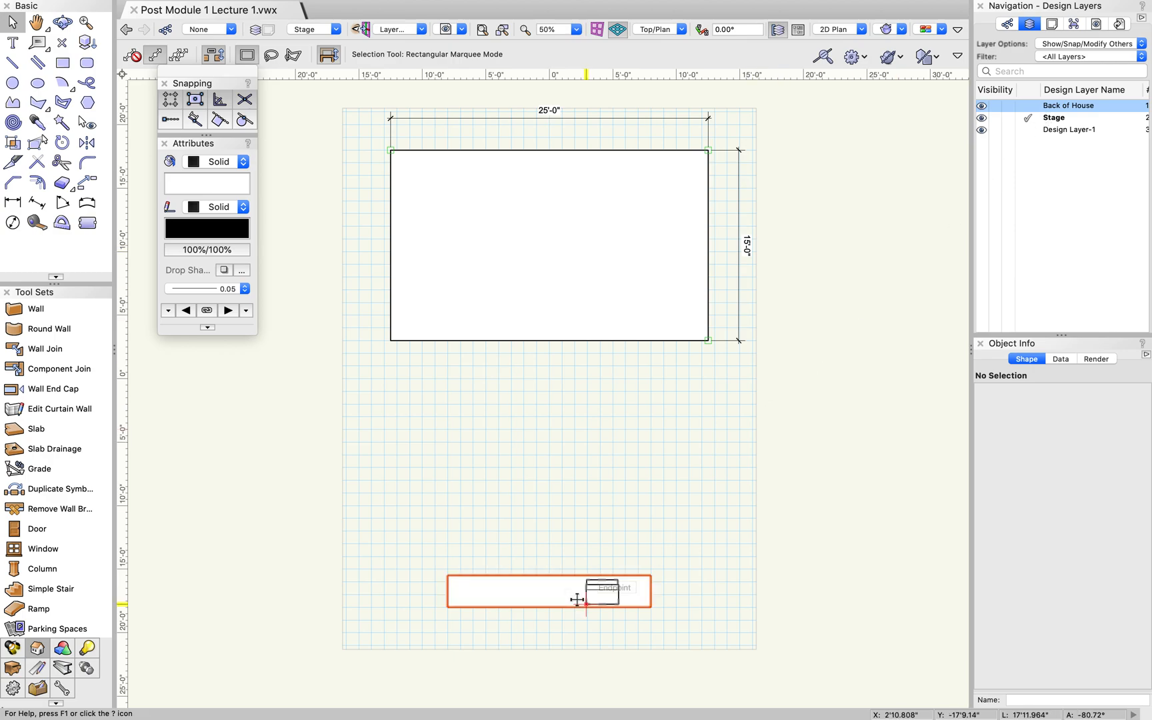
mouse_move(603, 591)
mouse_down()
mouse_move(622, 300)
mouse_move(633, 548)
mouse_move(606, 589)
mouse_up()
click(604, 538)
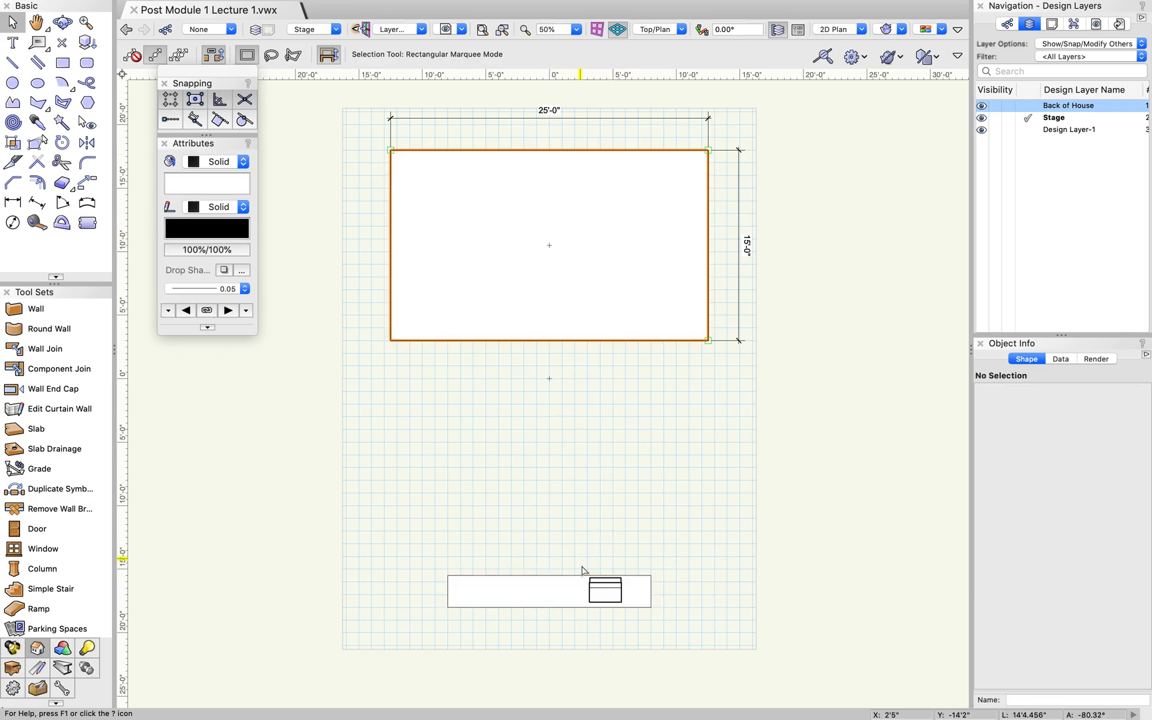
drag(610, 596, 610, 596)
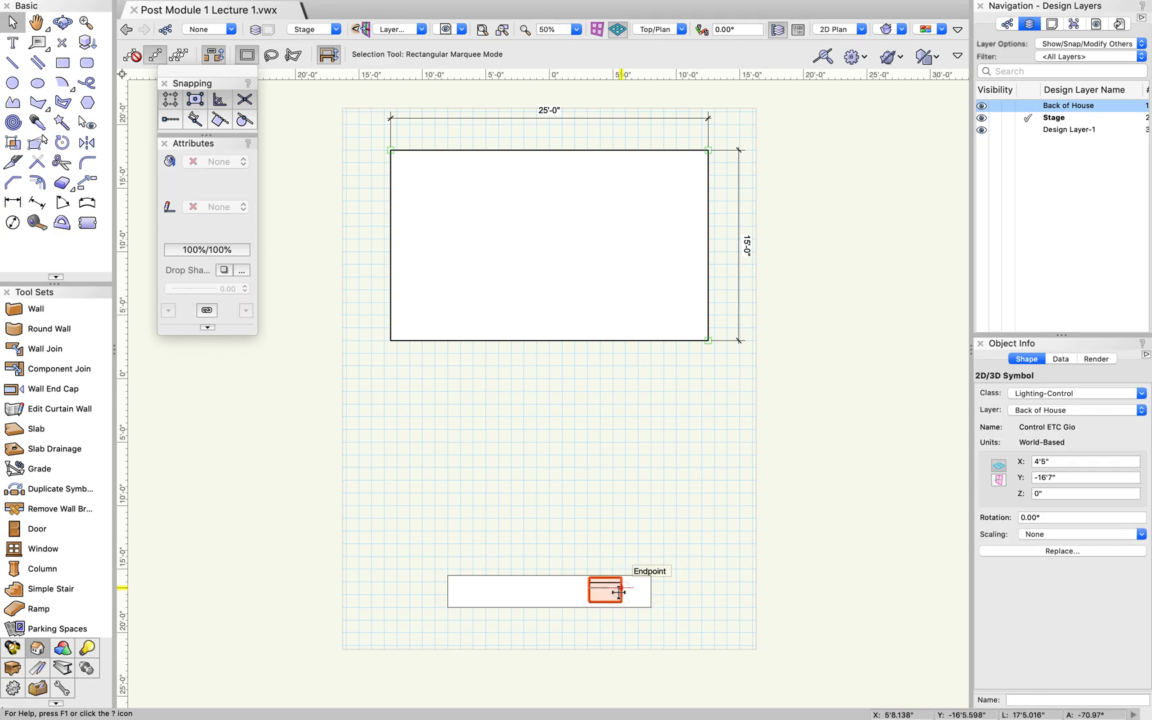
key(shift+Down)
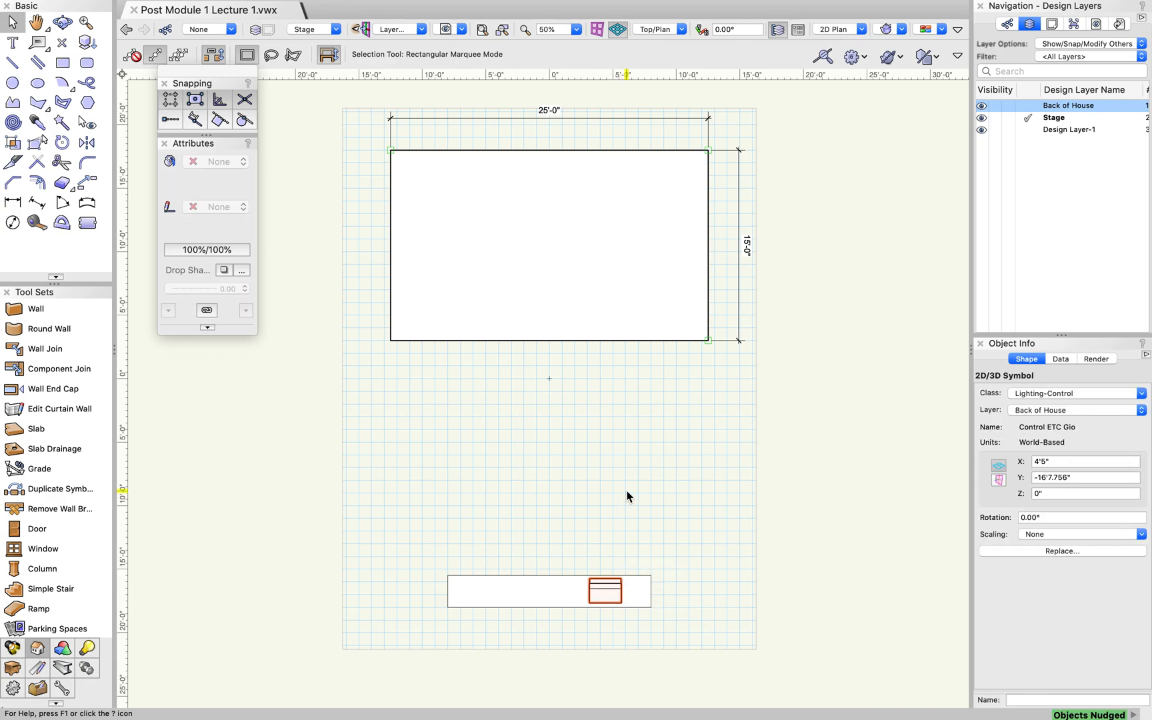
click(626, 496)
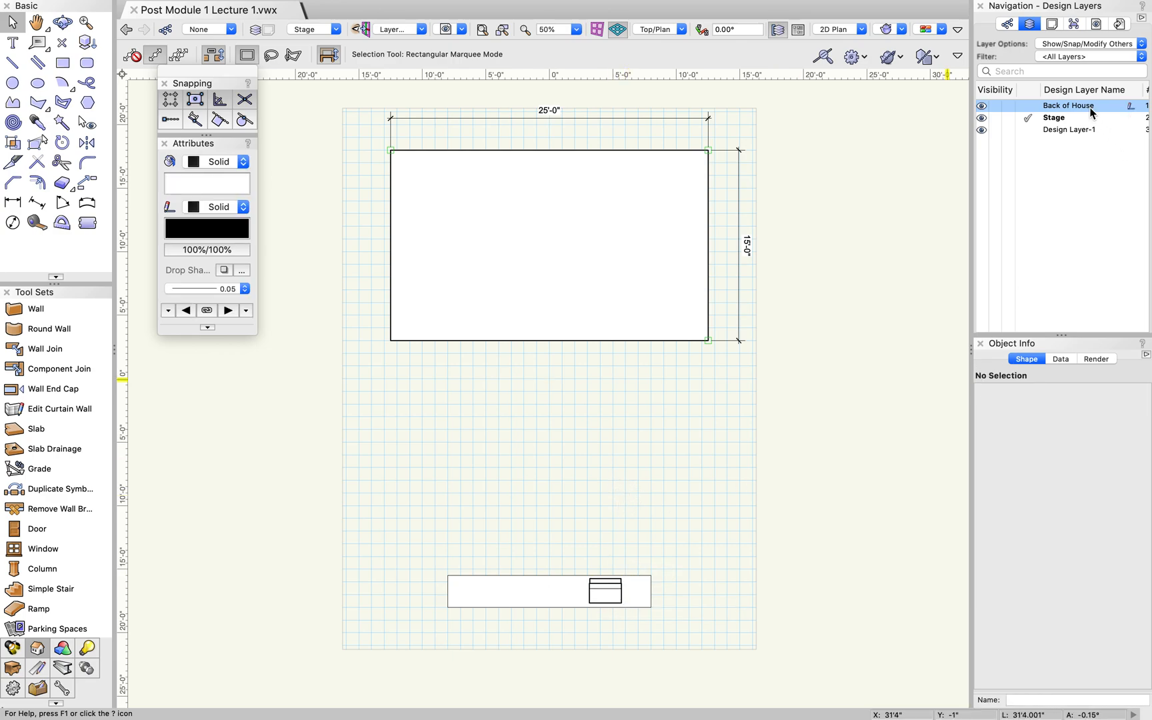
Rename the Back of House design layer to Floor.
click(1065, 121)
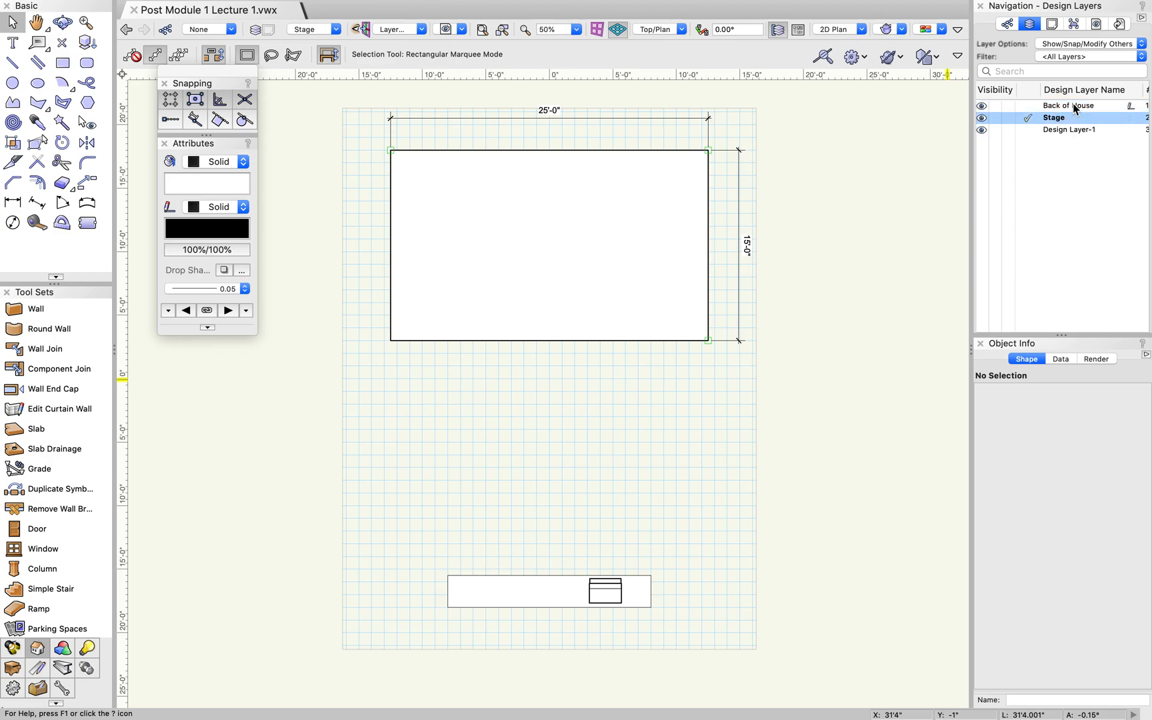
click(1072, 108)
right_click(1061, 110)
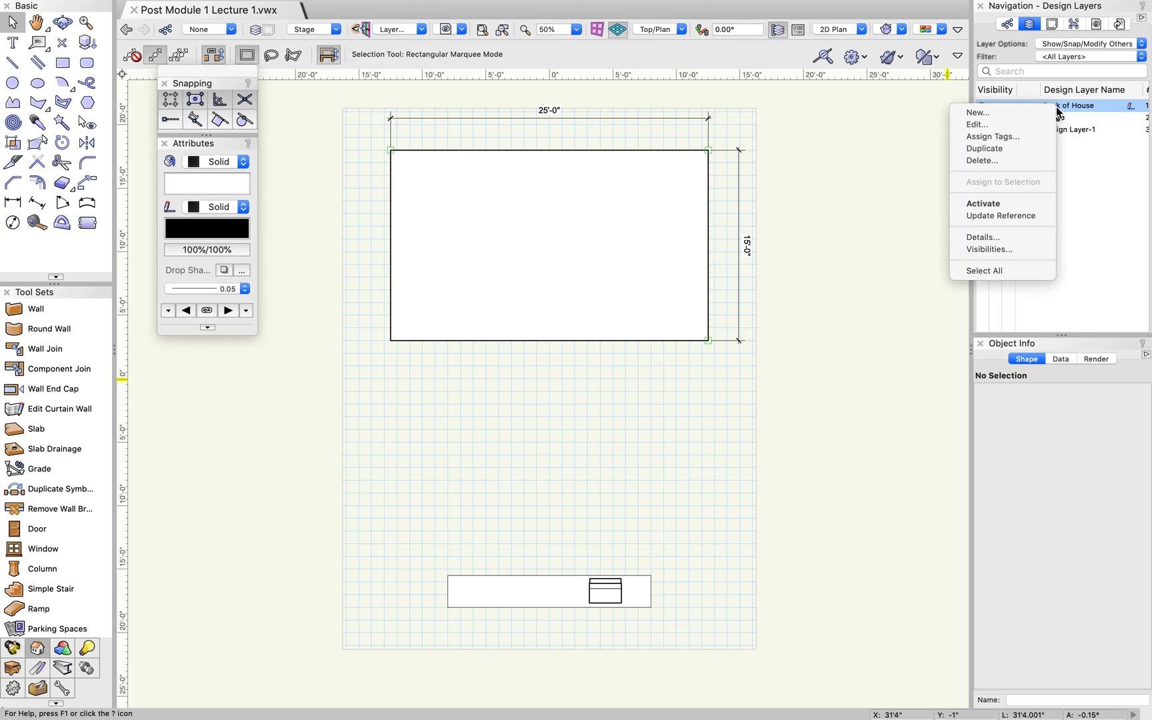
click(998, 126)
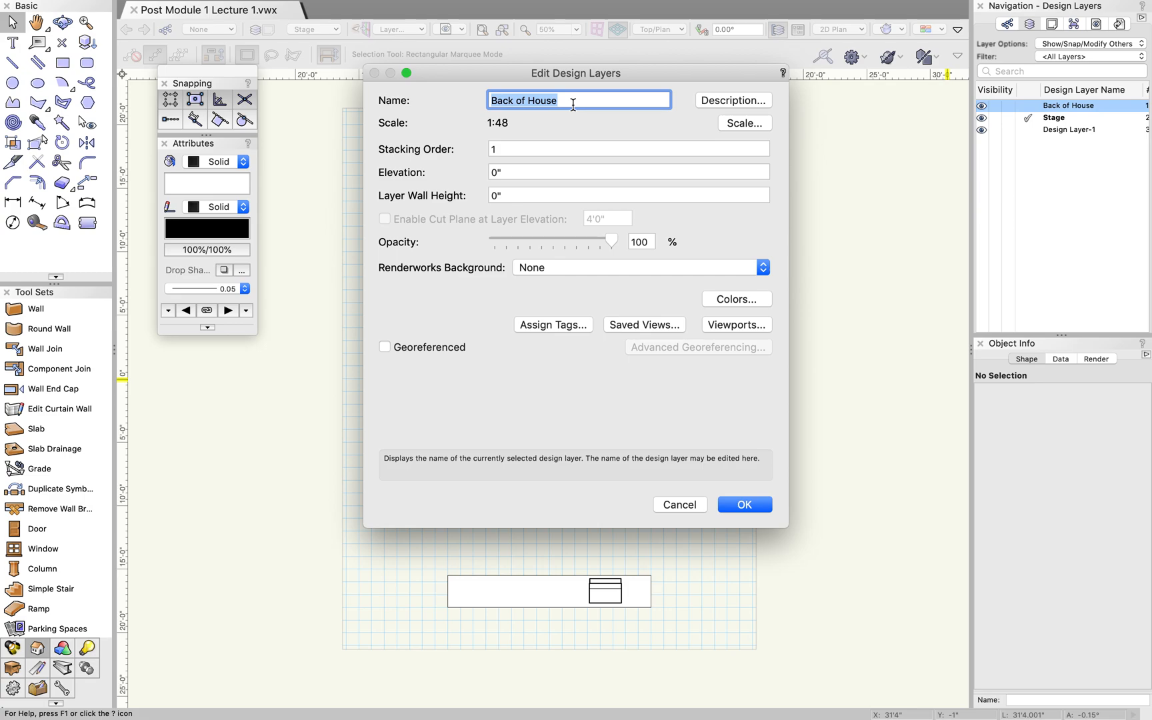
text(Fl)
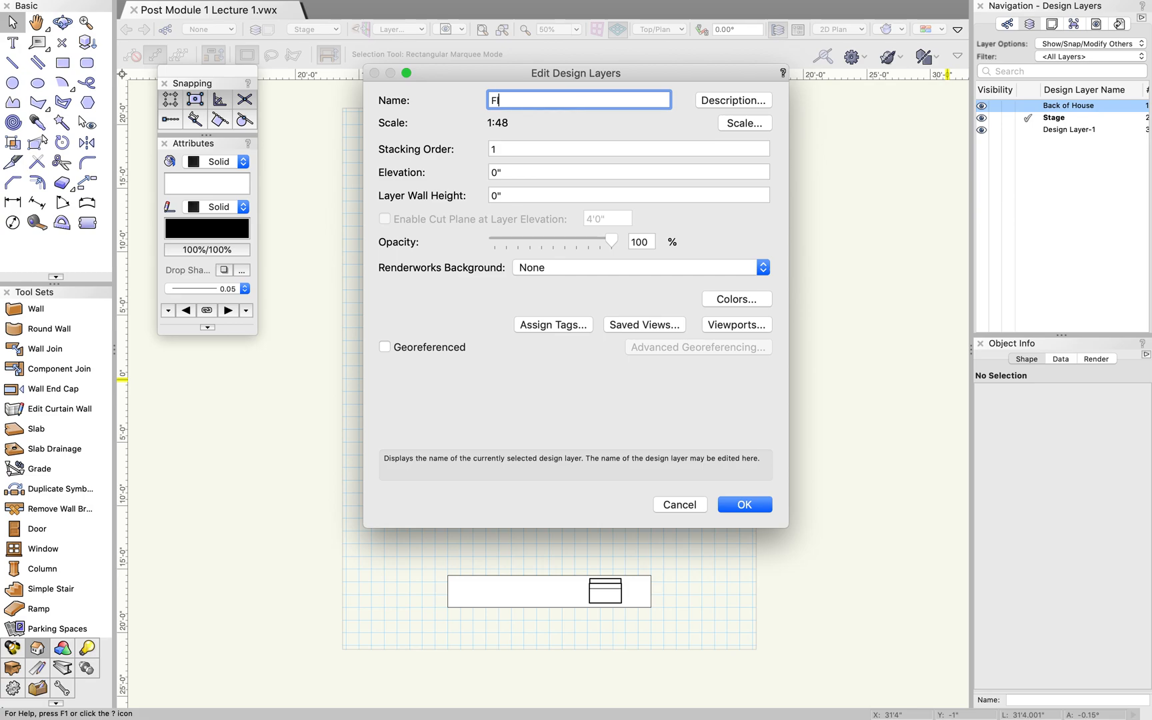
text(oor)
key(Return)
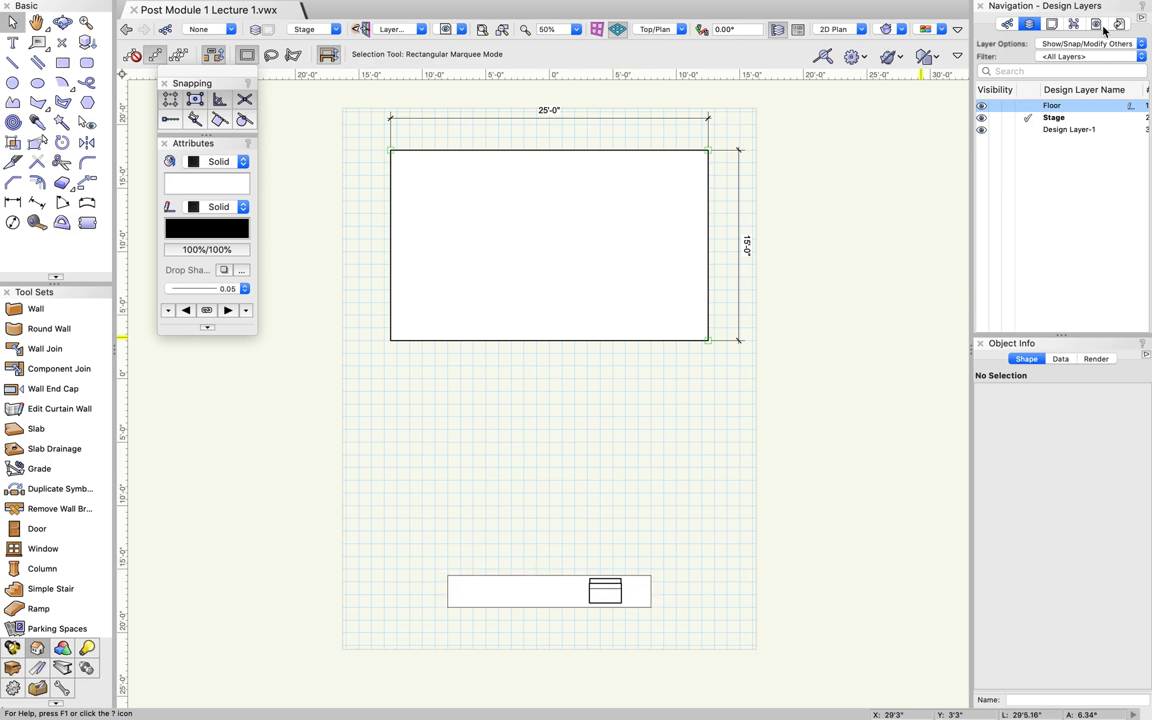
Set the Floor design layer's stacking order to 2 so that it sits beneath the Stage layer.
right_click(1059, 112)
click(1022, 125)
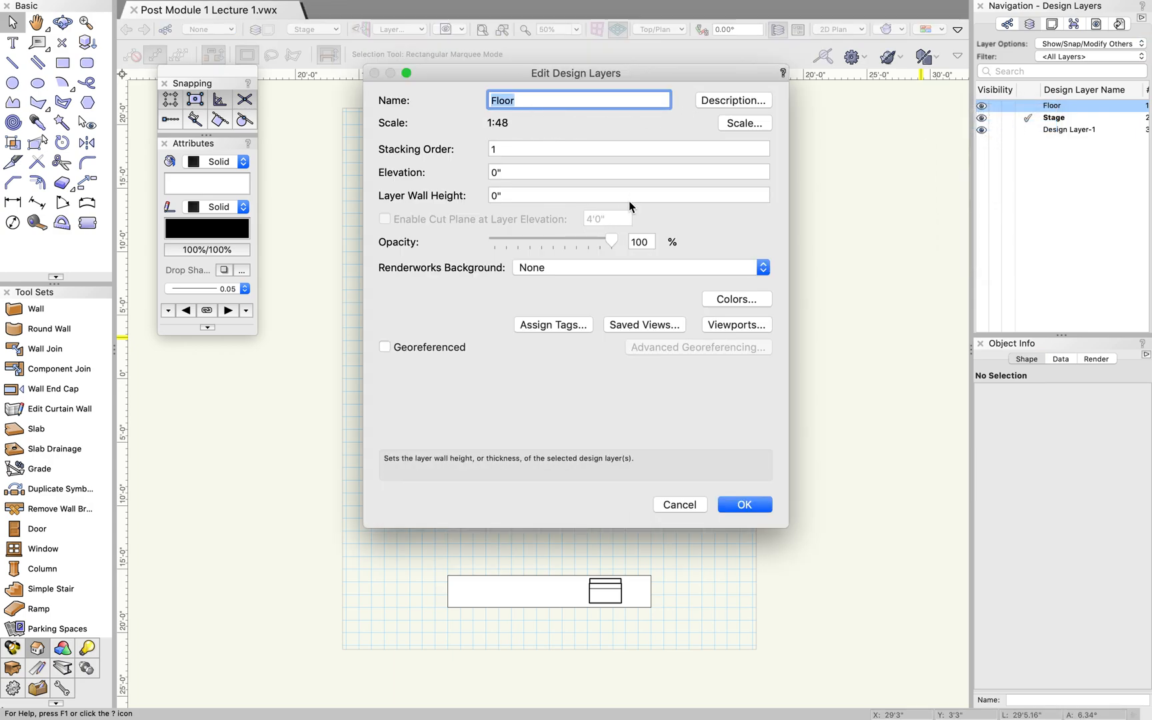
double_click(494, 149)
text(2)
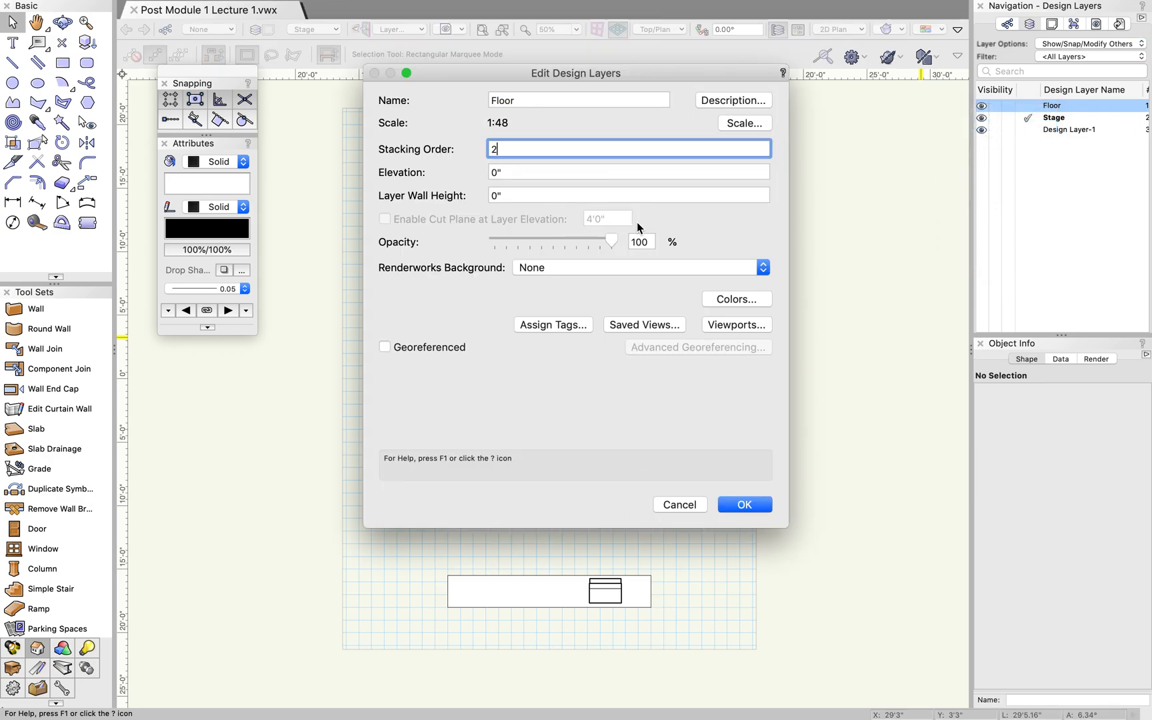
click(745, 504)
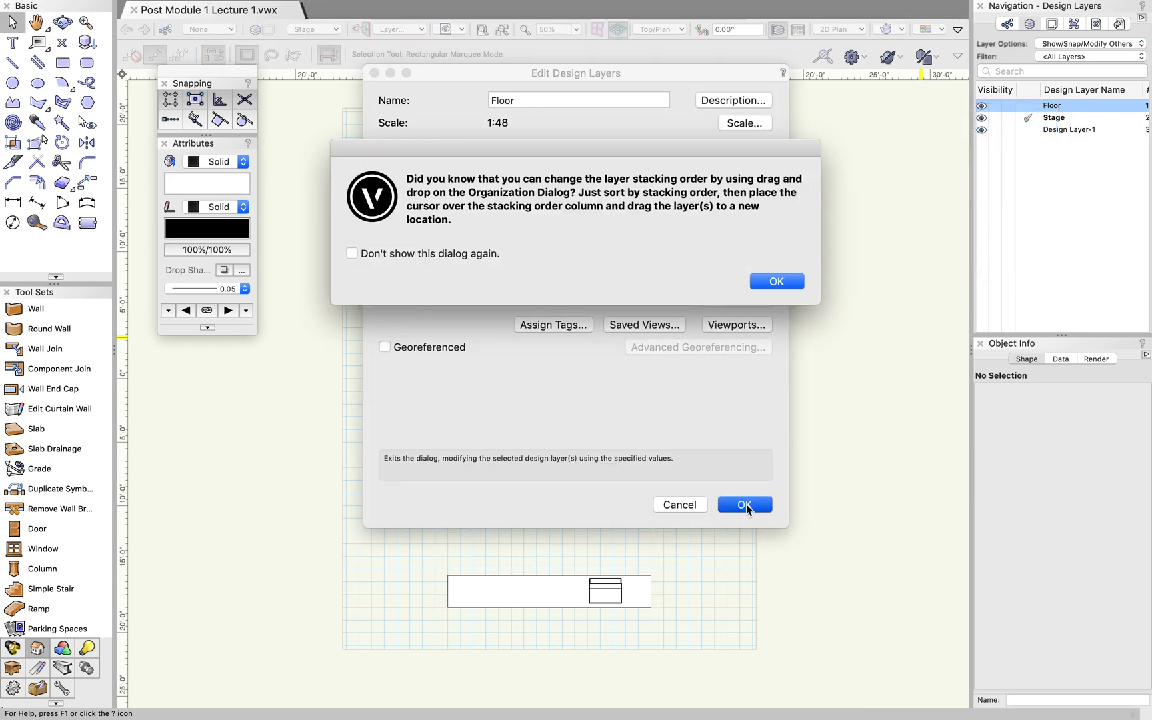
click(774, 282)
click(1049, 223)
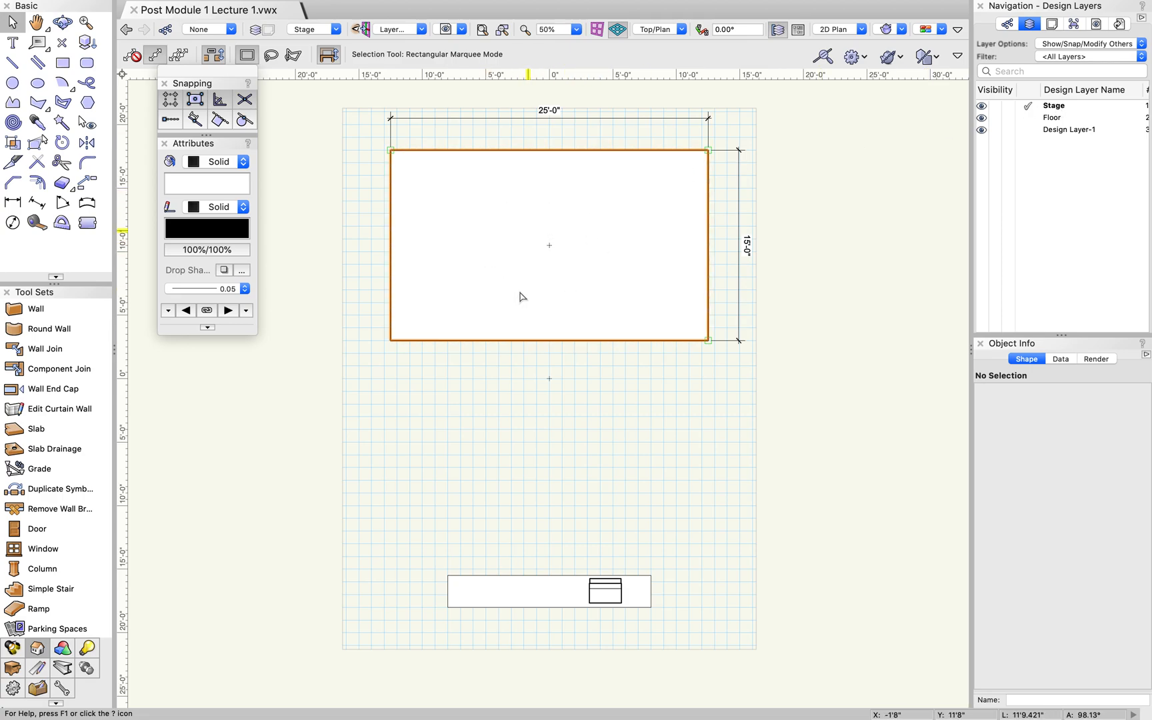
Check the stacking order numbers of the Stage, Floor and Design Layer-1 layers.
drag(496, 247, 506, 260)
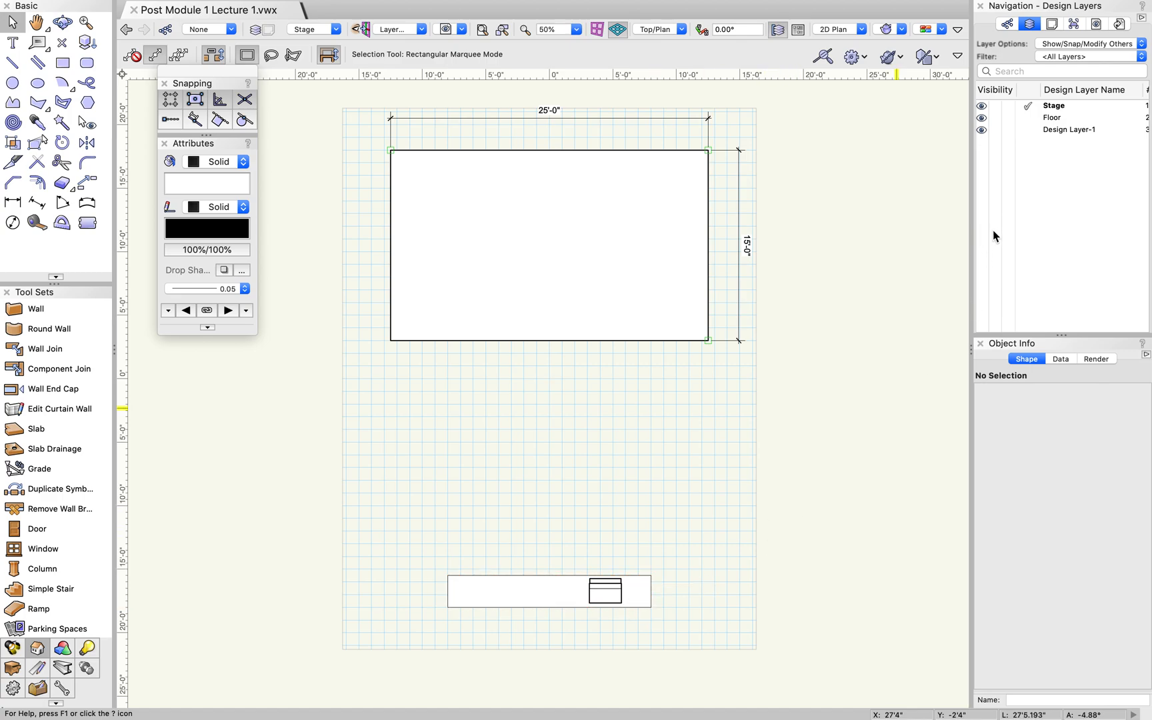
click(1065, 110)
scroll(1060, 117, right, 3)
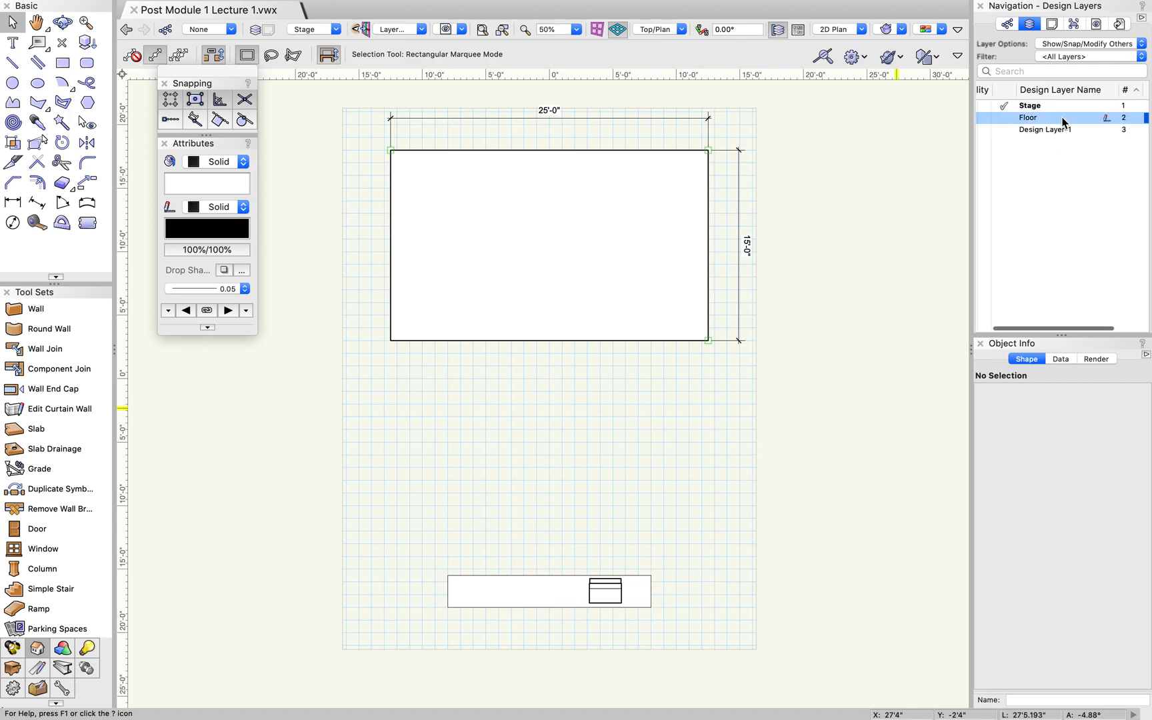
scroll(1054, 116, left, 3)
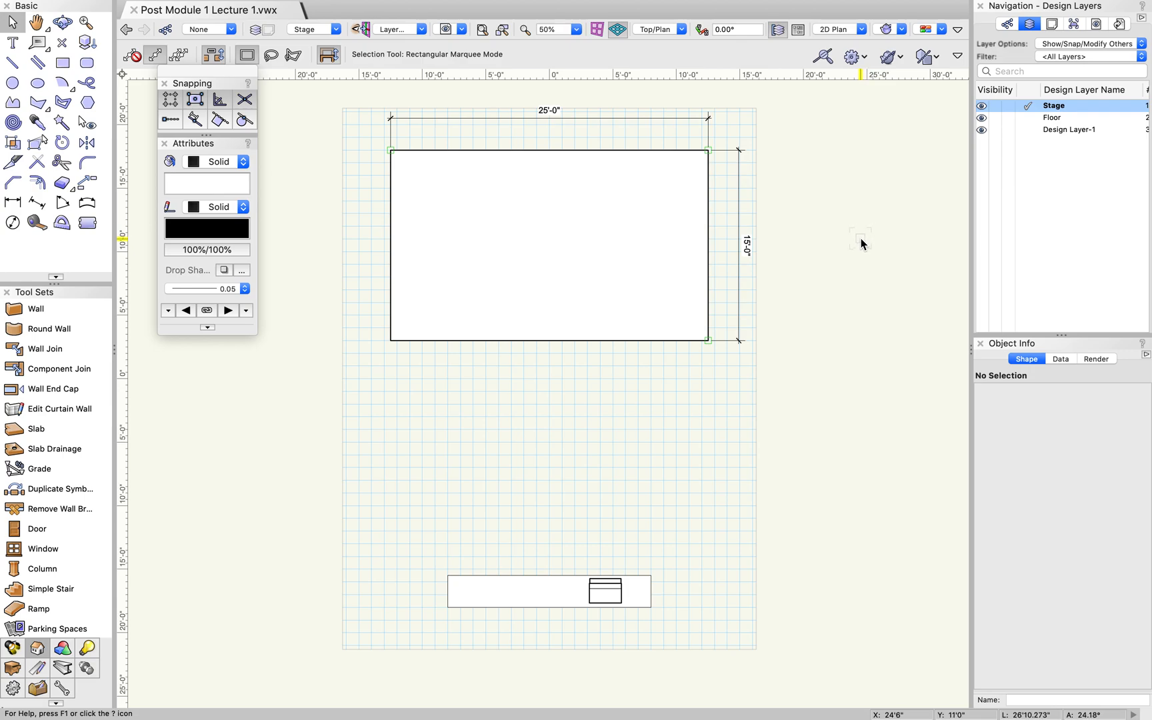
Create a new design layer named Lighting.
click(1065, 199)
click(1048, 202)
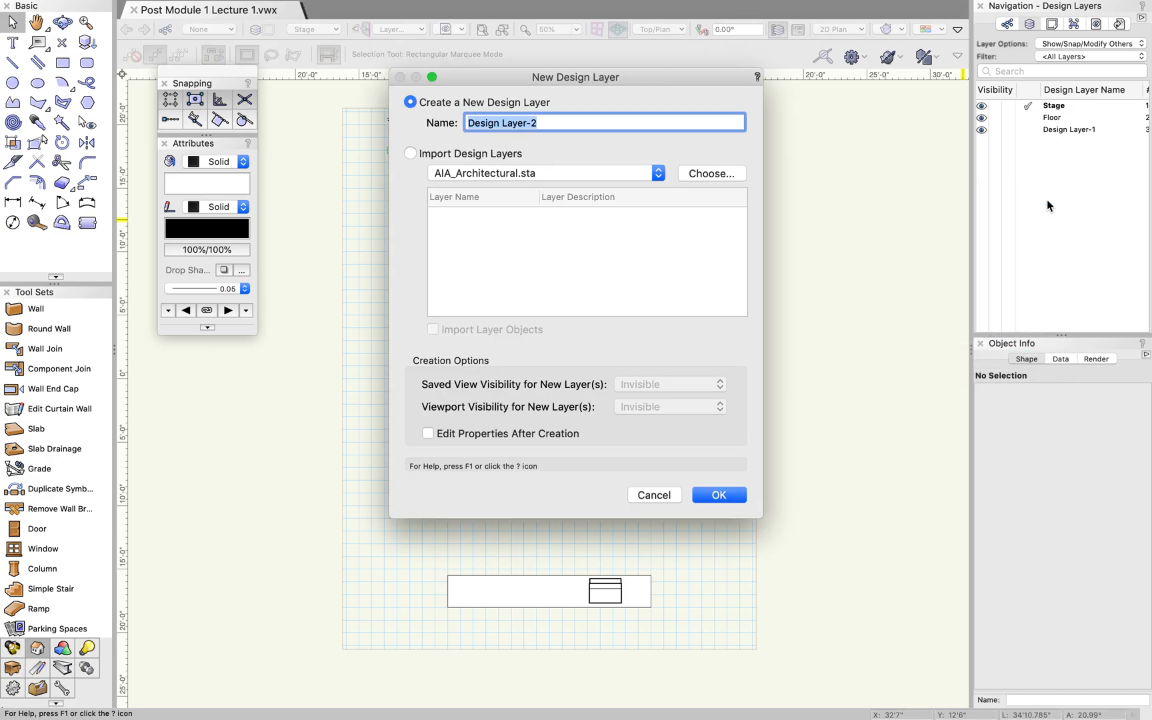
text(Lighting Posit)
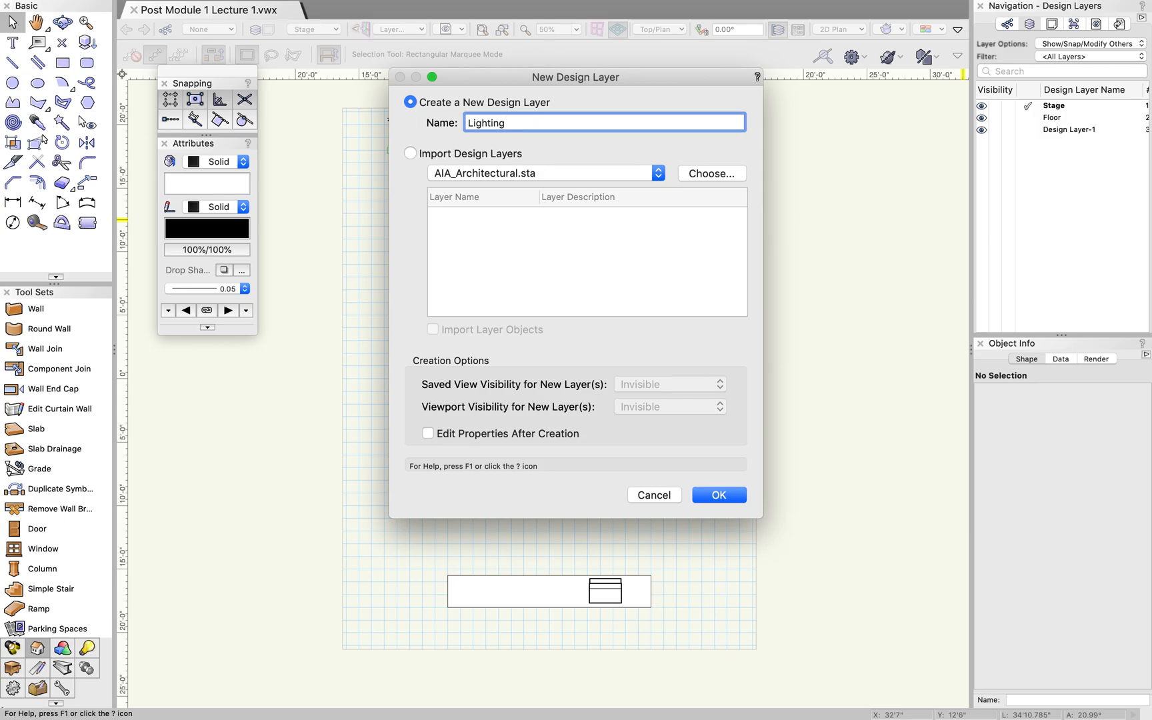
key(Return)
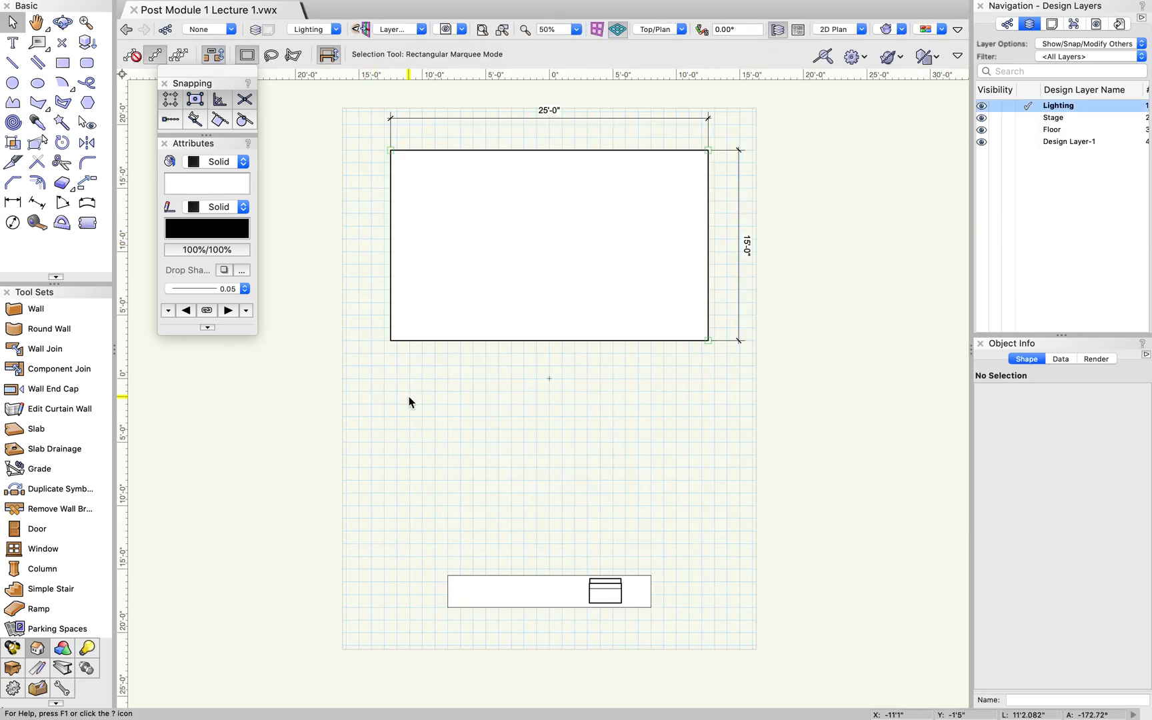
Create a new design layer named Scenic.
right_click(1061, 212)
click(1040, 226)
text(S)
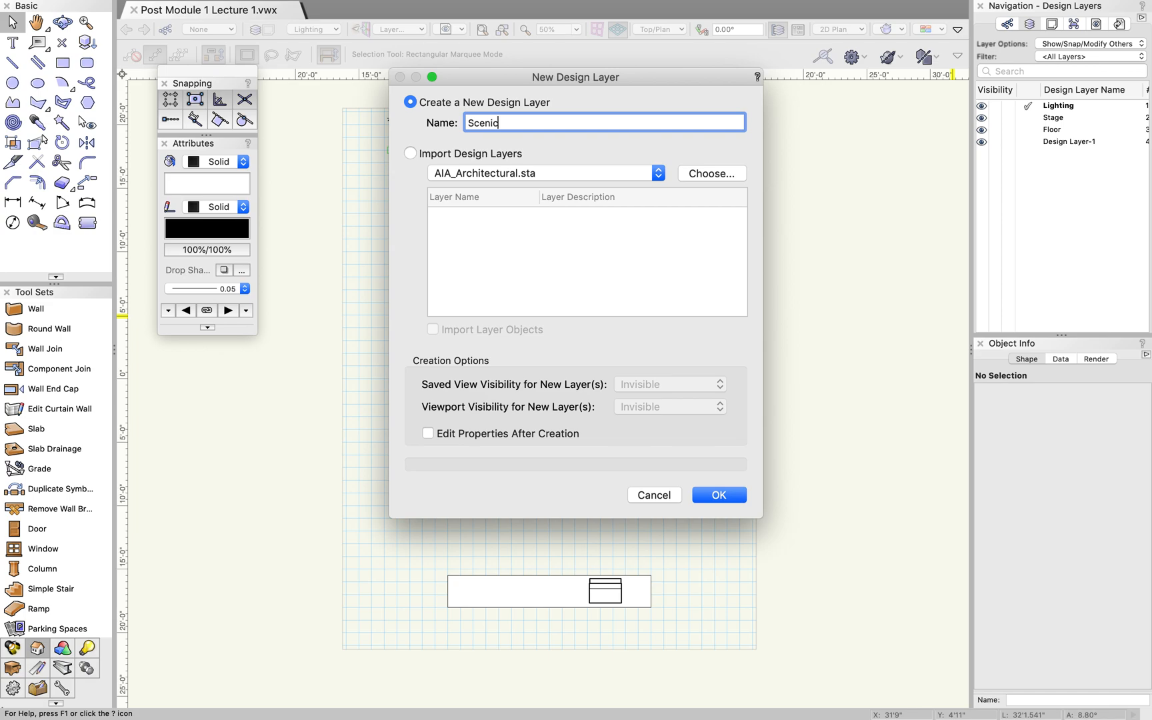
text(cenic)
key(Return)
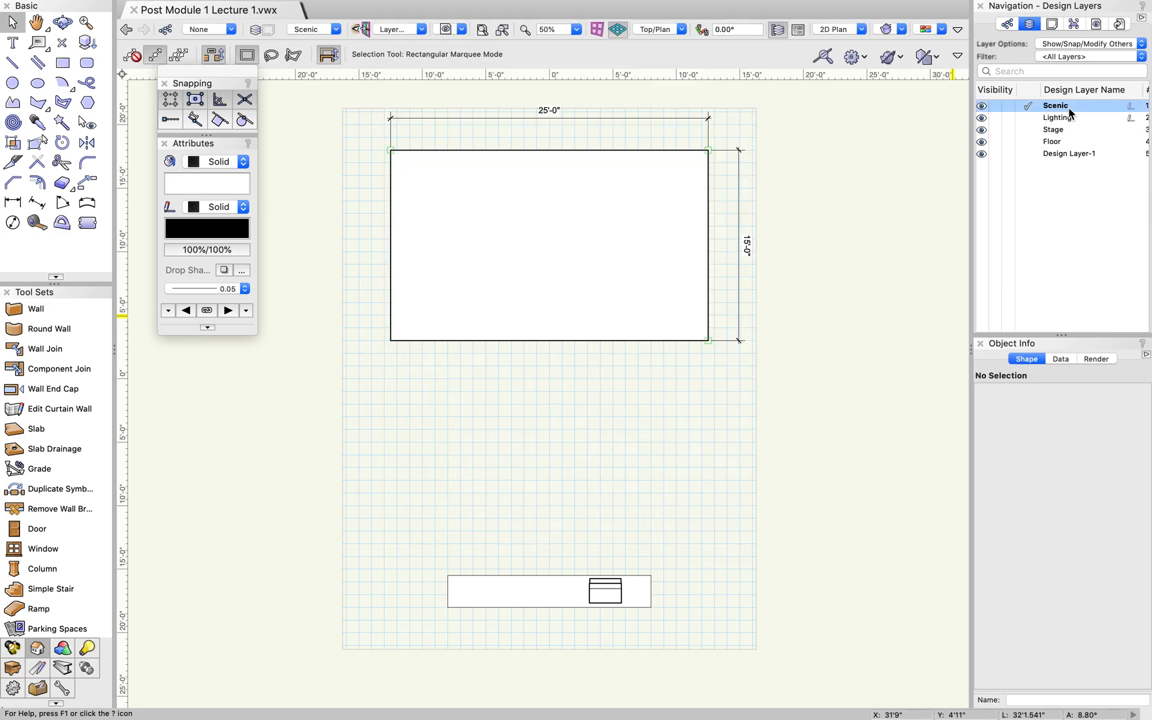
Set the Scenic design layer's stacking order to 2 and stop the tip about reordering layers from being shown again.
right_click(1055, 111)
click(1000, 124)
click(455, 152)
text(2)
click(744, 505)
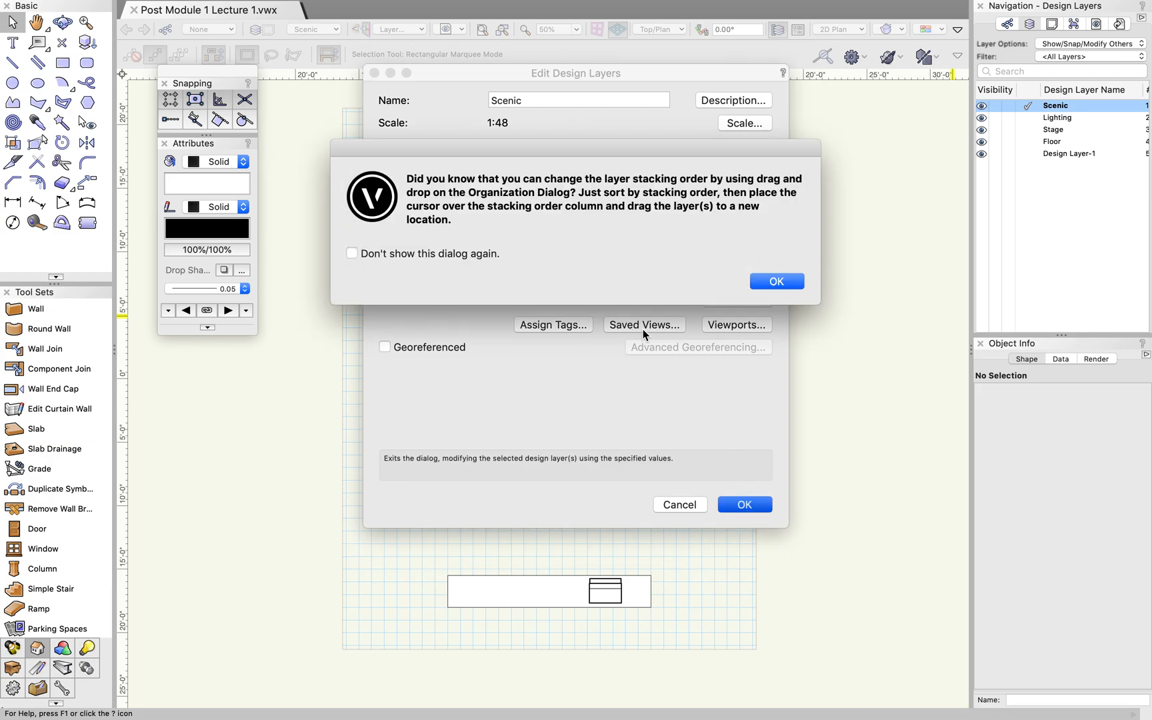
click(351, 253)
click(777, 280)
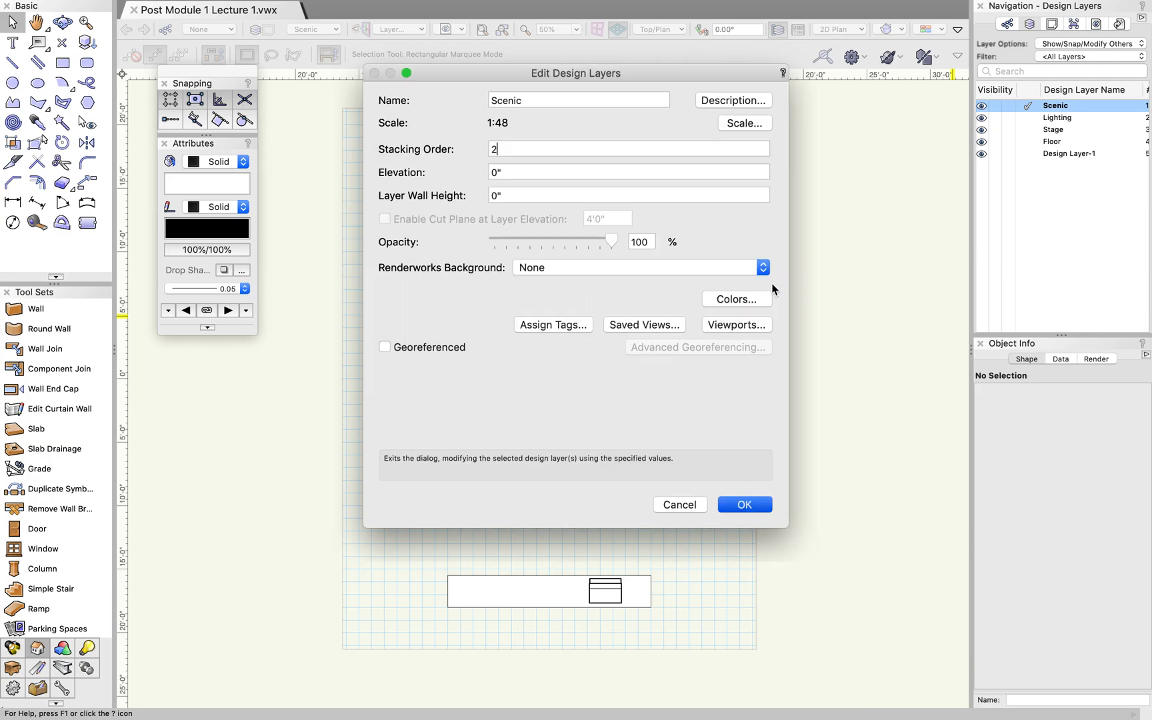
click(1082, 229)
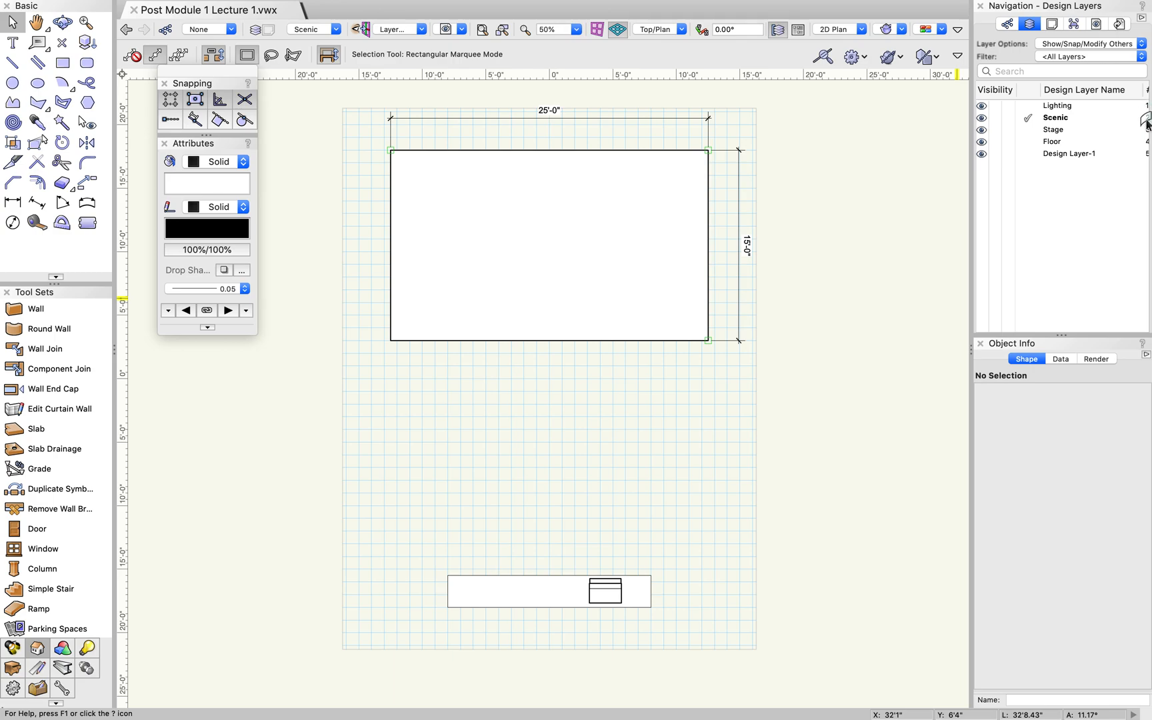
drag(970, 191, 954, 193)
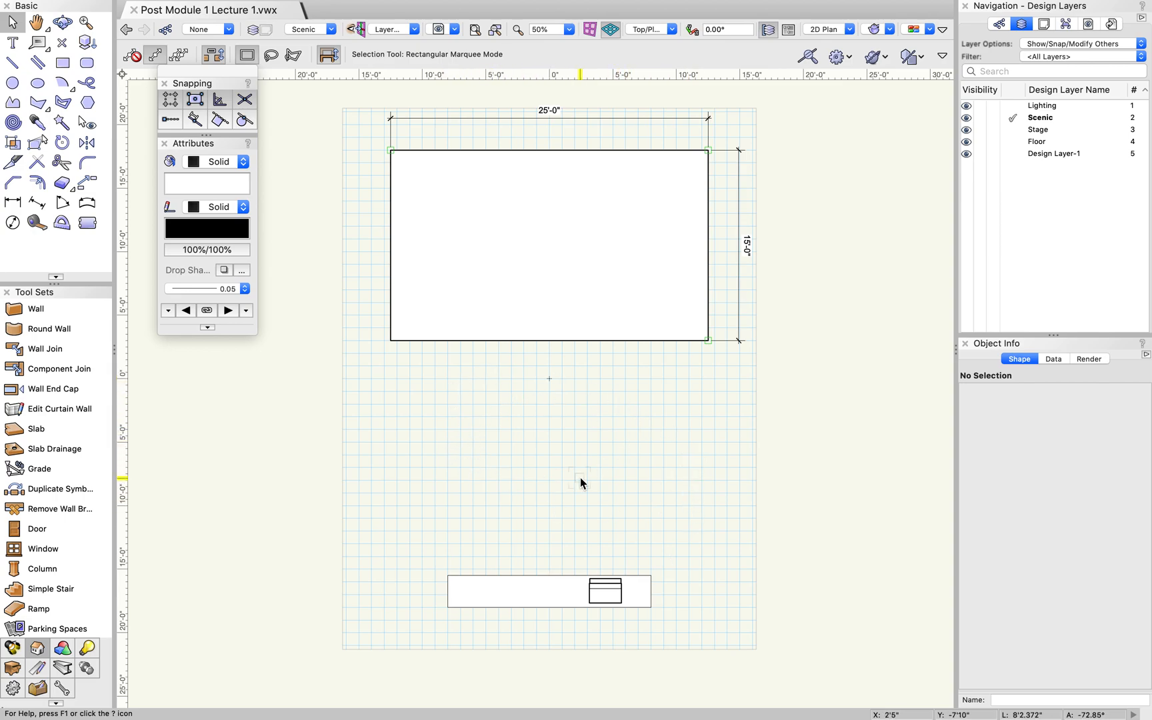
Create a new class named Stage and assign the large stage rectangle to it, leaving nothing selected.
click(1000, 24)
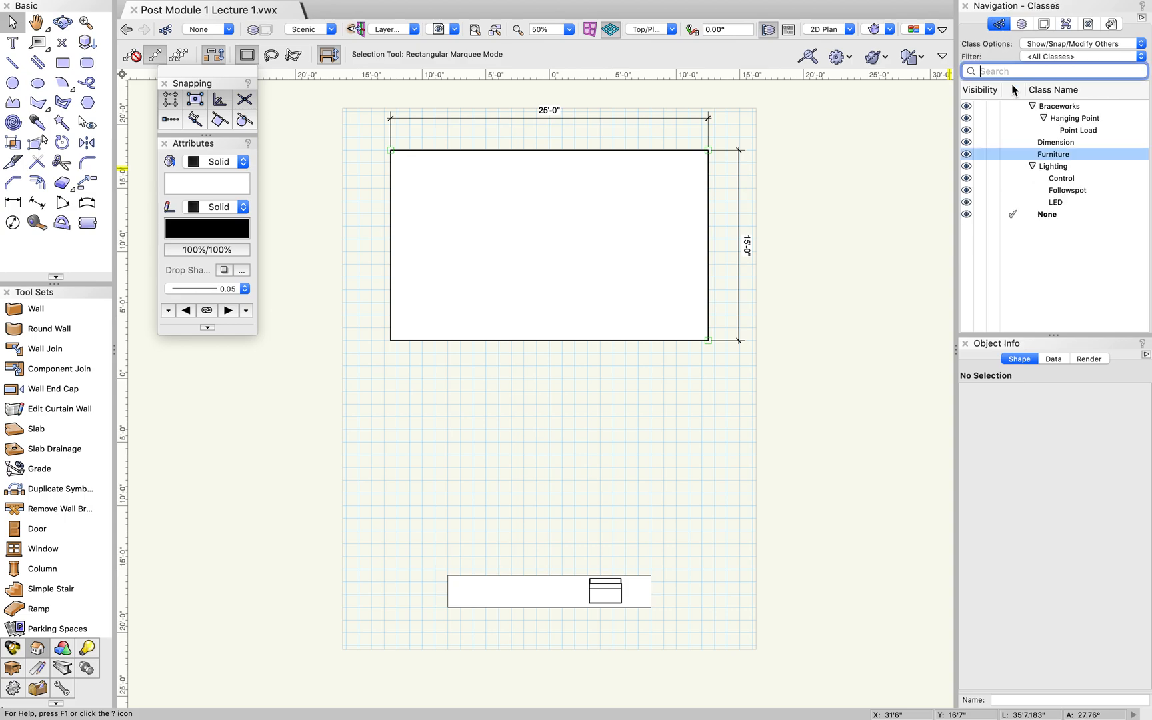
click(658, 151)
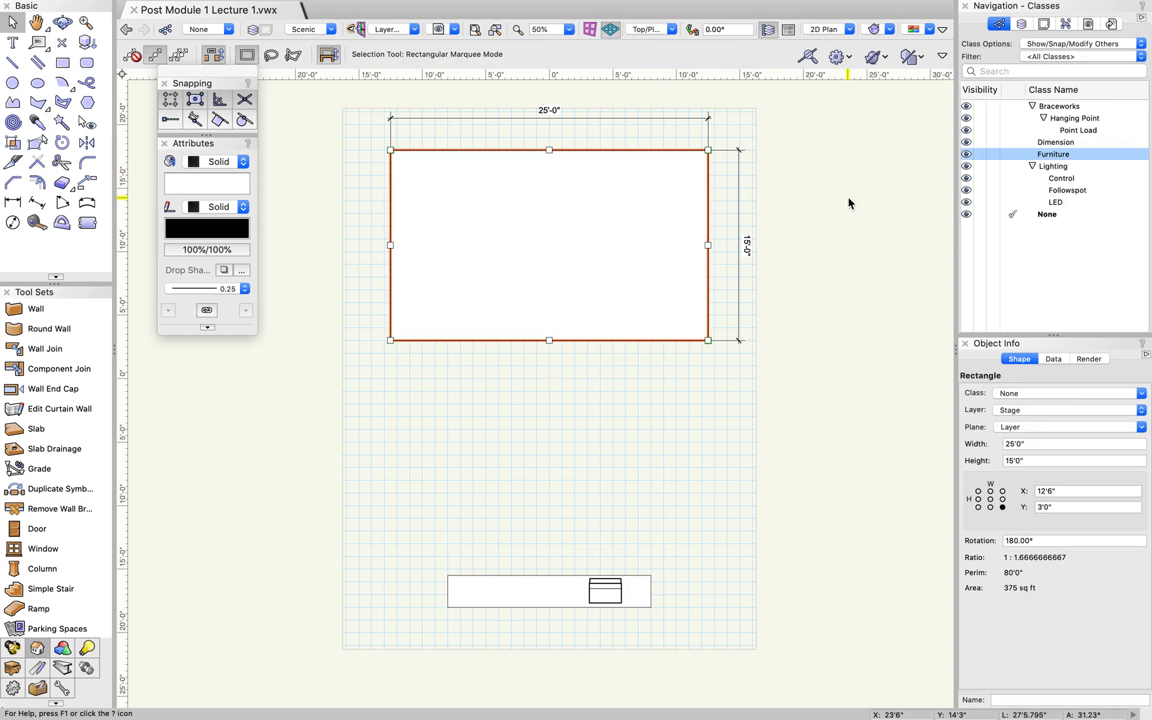
click(1024, 394)
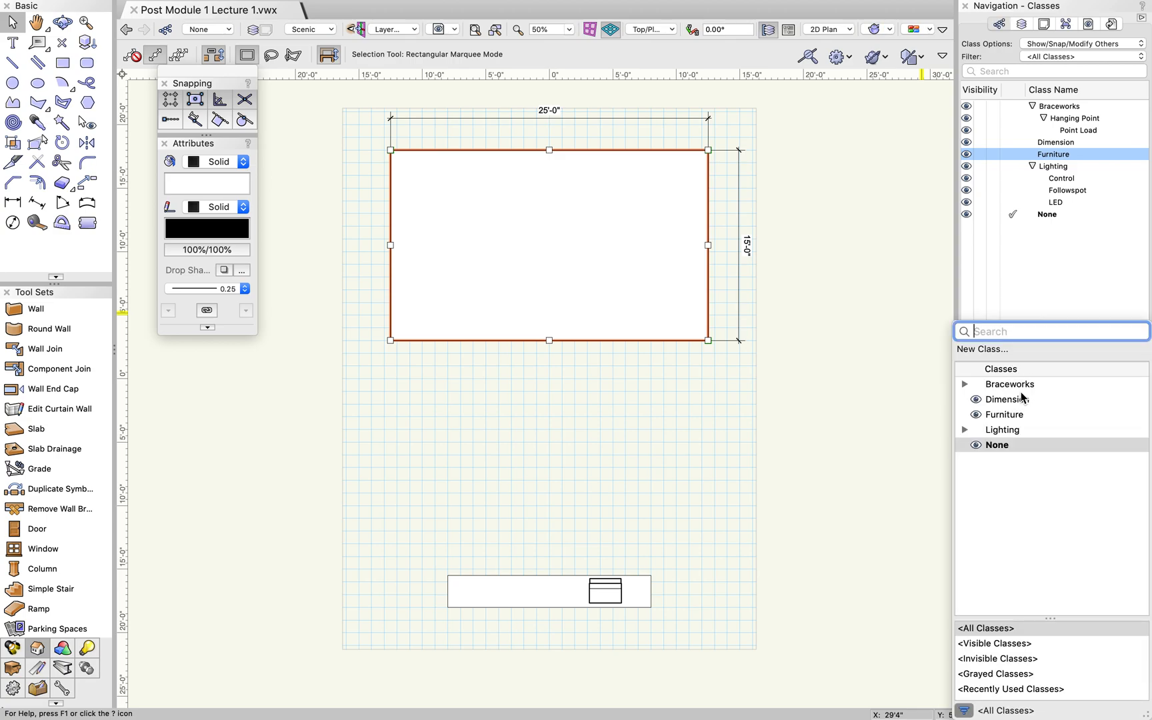
click(998, 350)
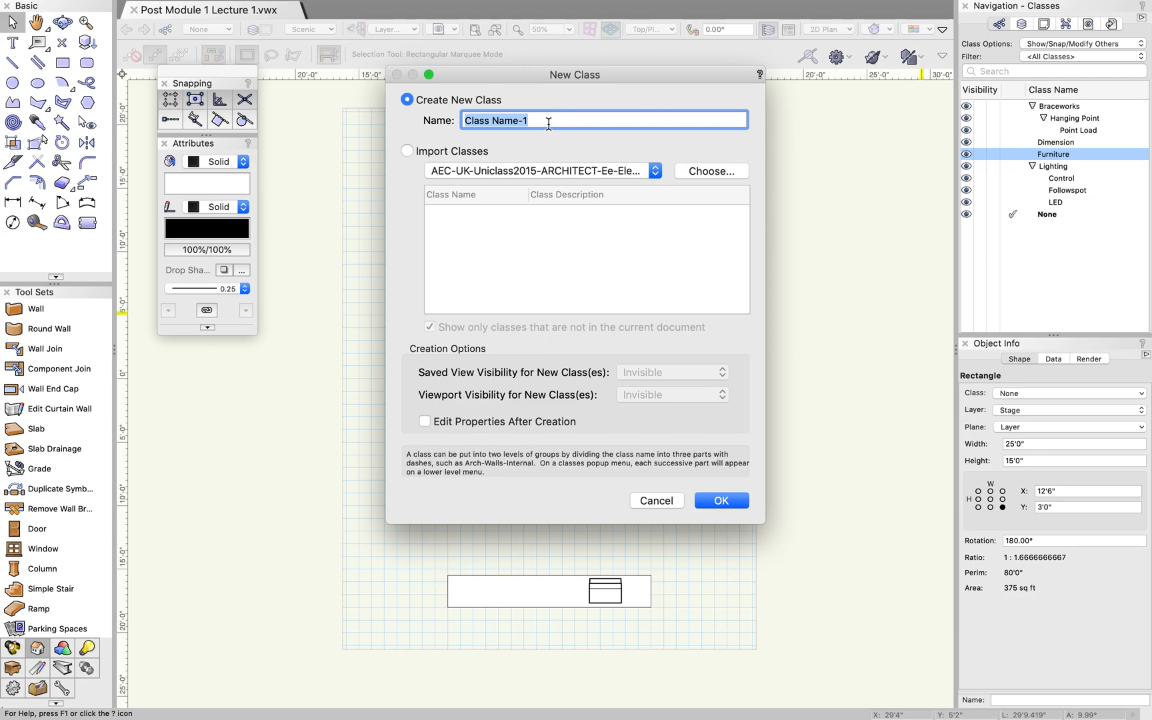
text(Stage)
key(Return)
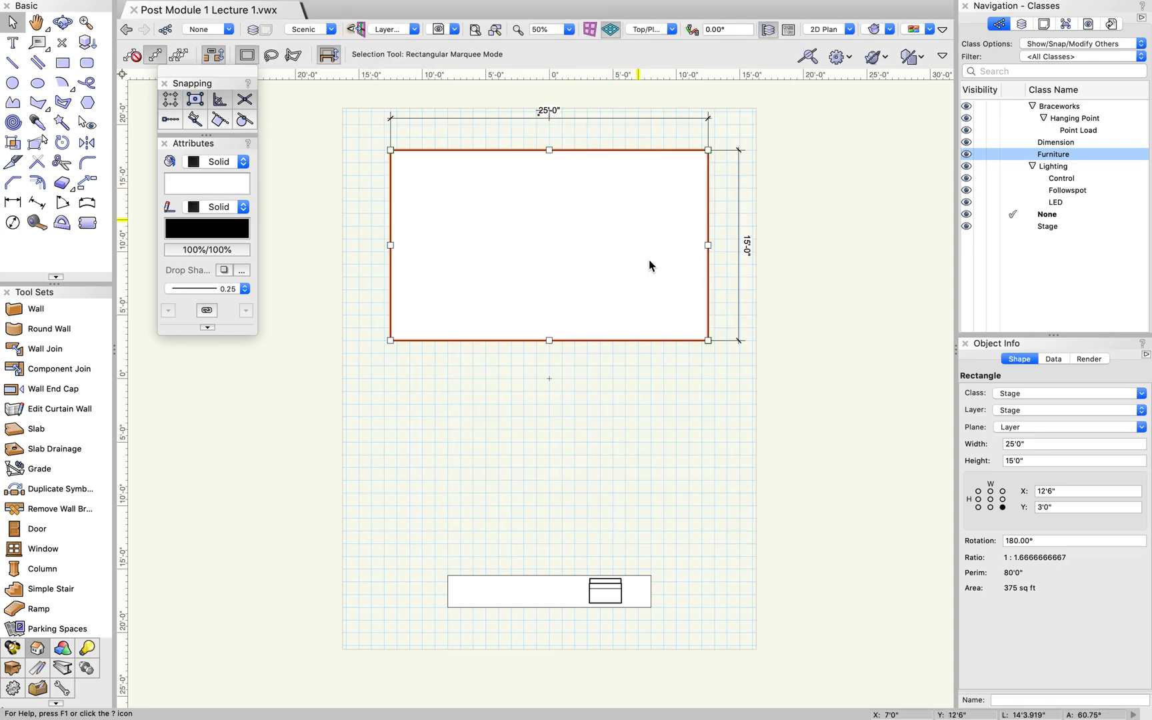
click(807, 172)
click(676, 150)
click(802, 206)
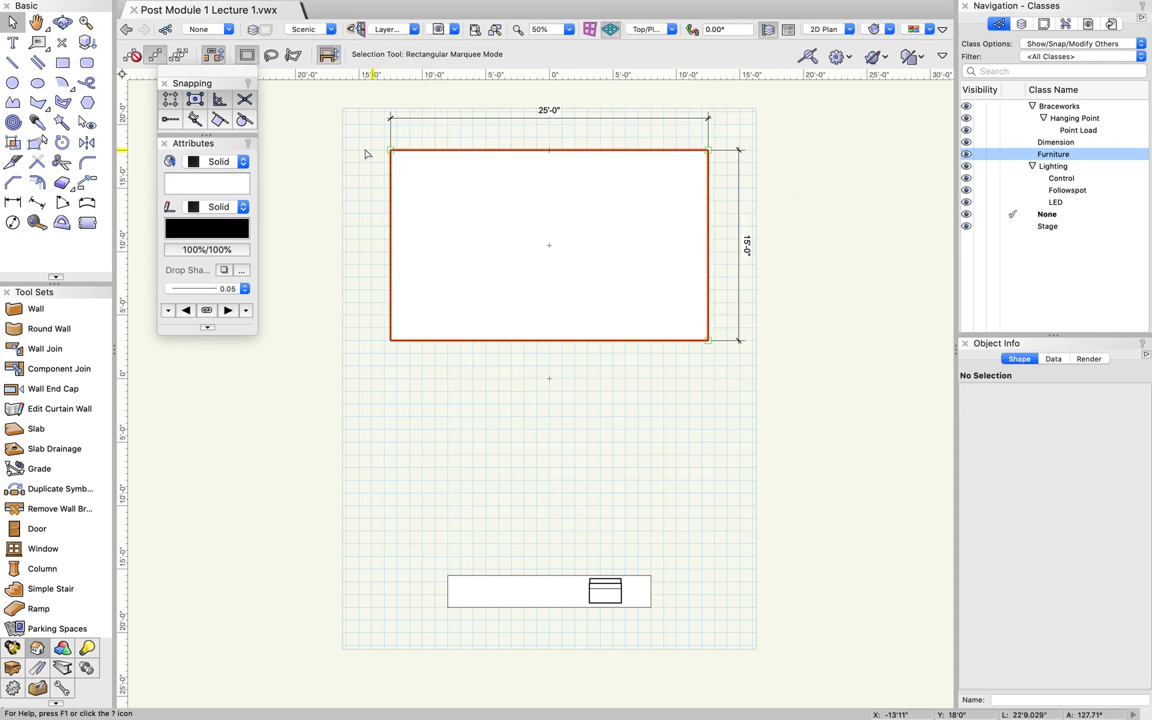
Examine the Lighting design layer's scale and elevation settings in the Organization dialog without changing them.
scroll(318, 156, up, 1)
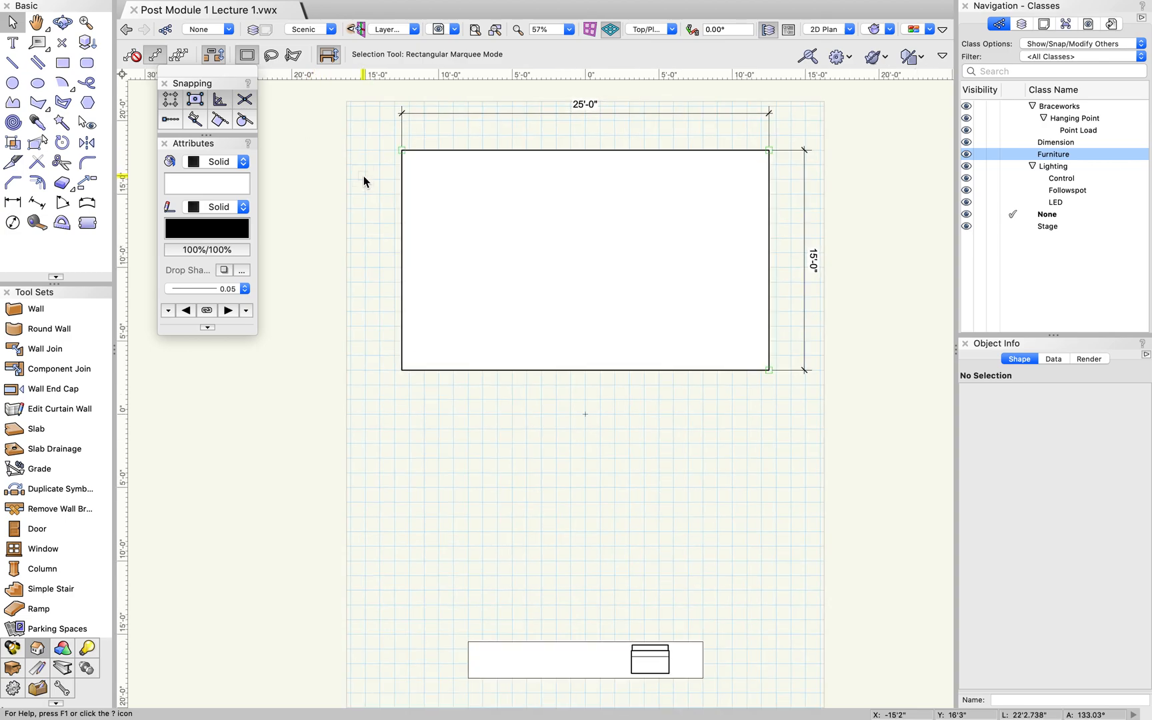
scroll(363, 175, down, 1)
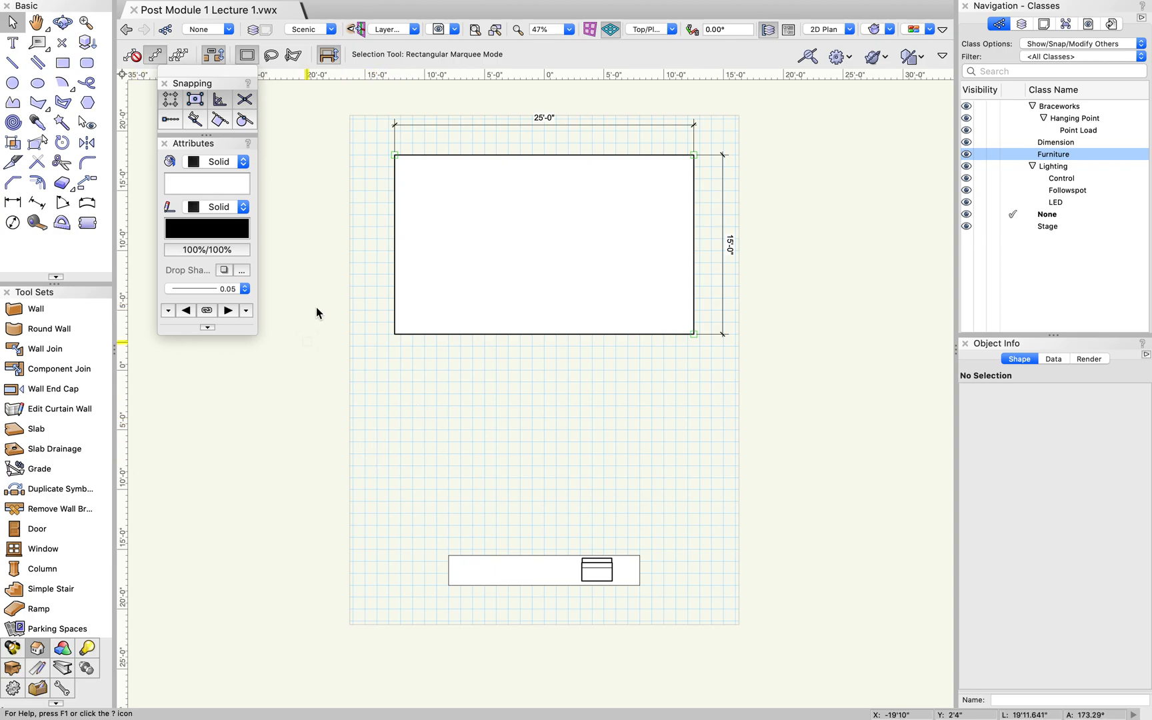
key(super+shift+o)
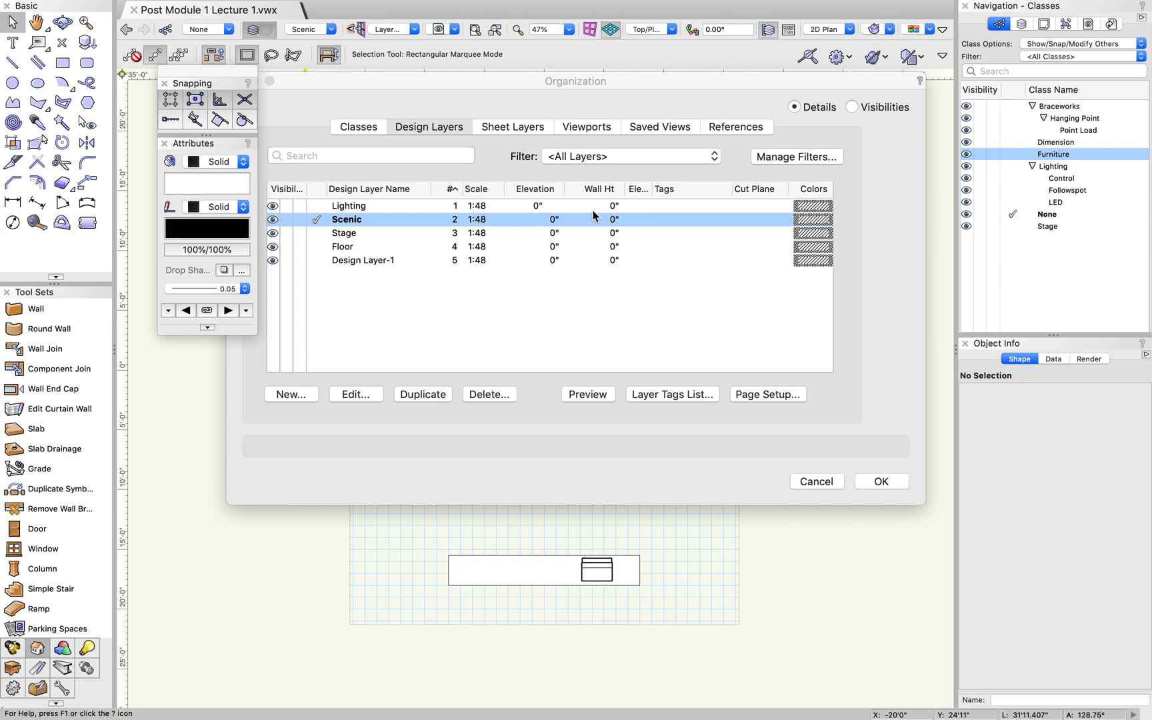
click(489, 207)
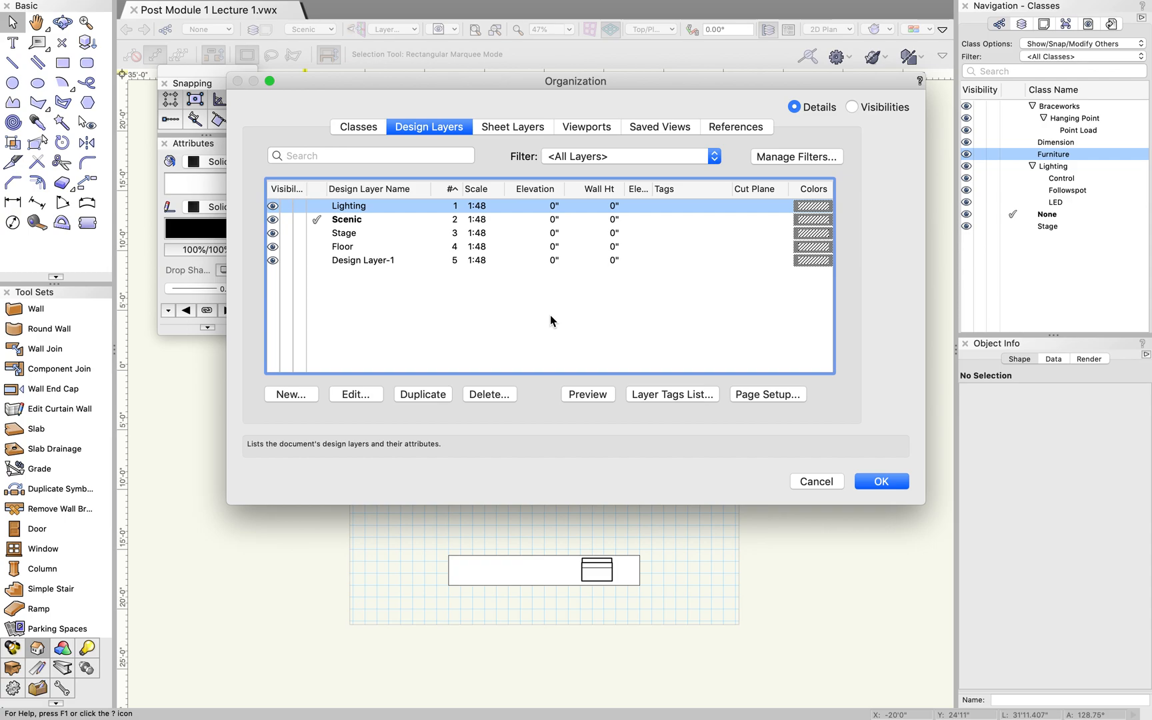
right_click(478, 212)
click(506, 228)
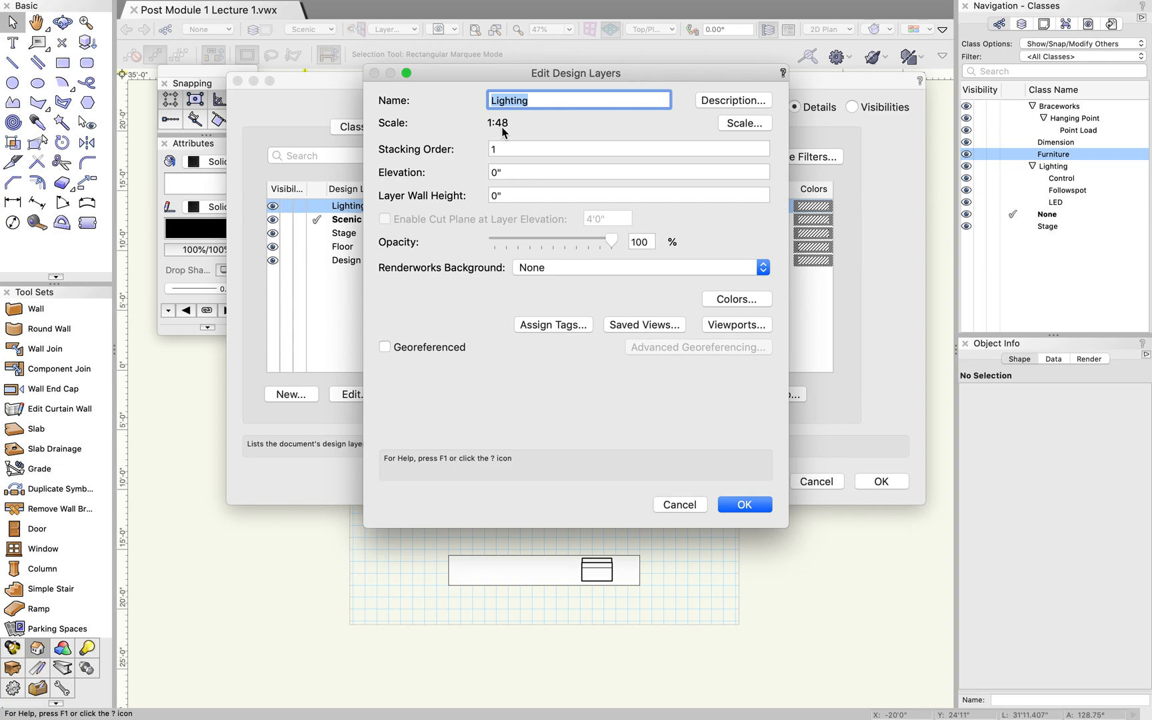
click(748, 128)
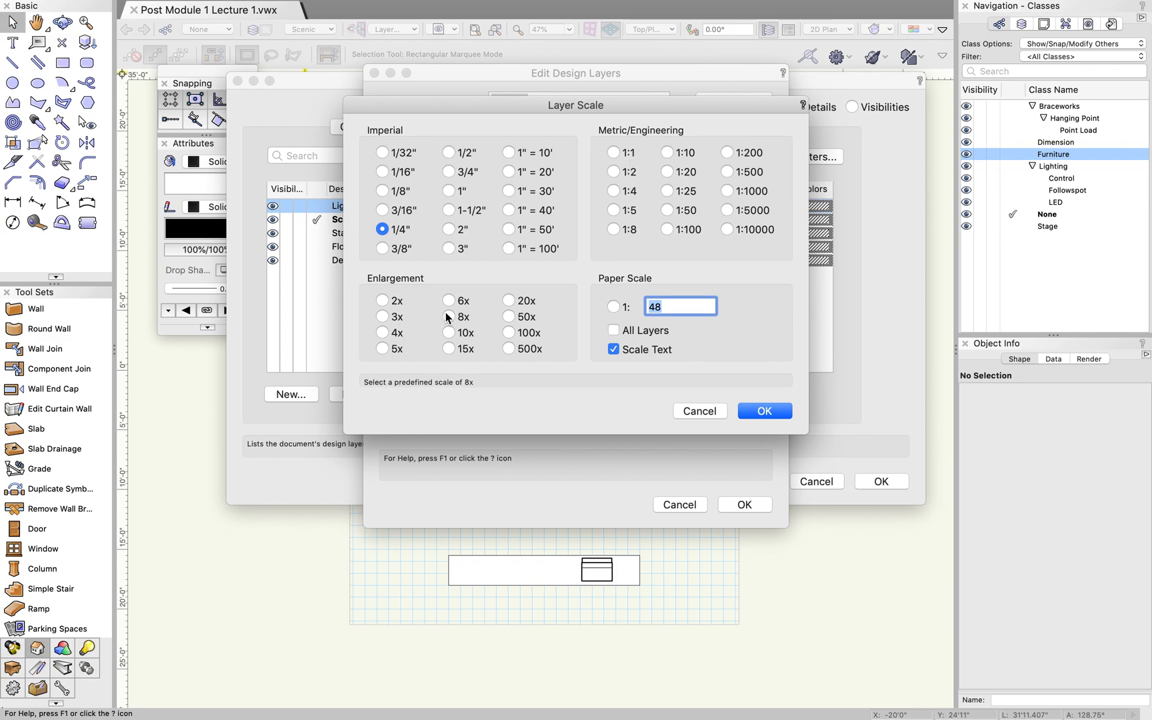
click(760, 410)
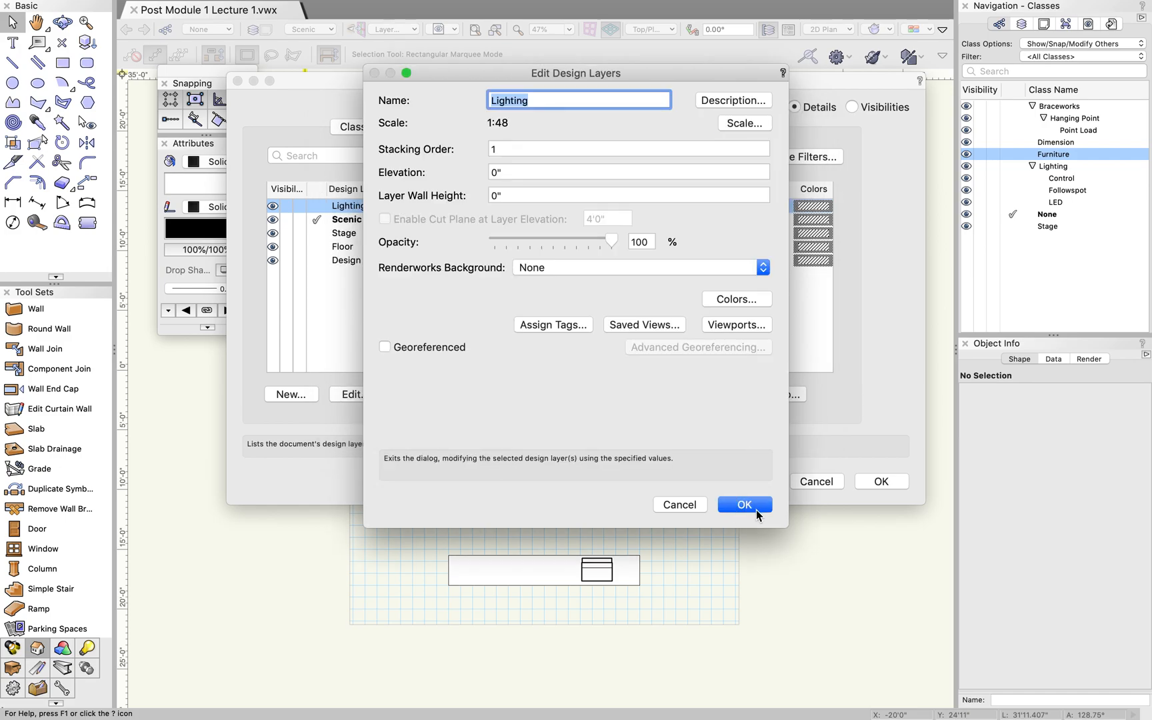
click(520, 172)
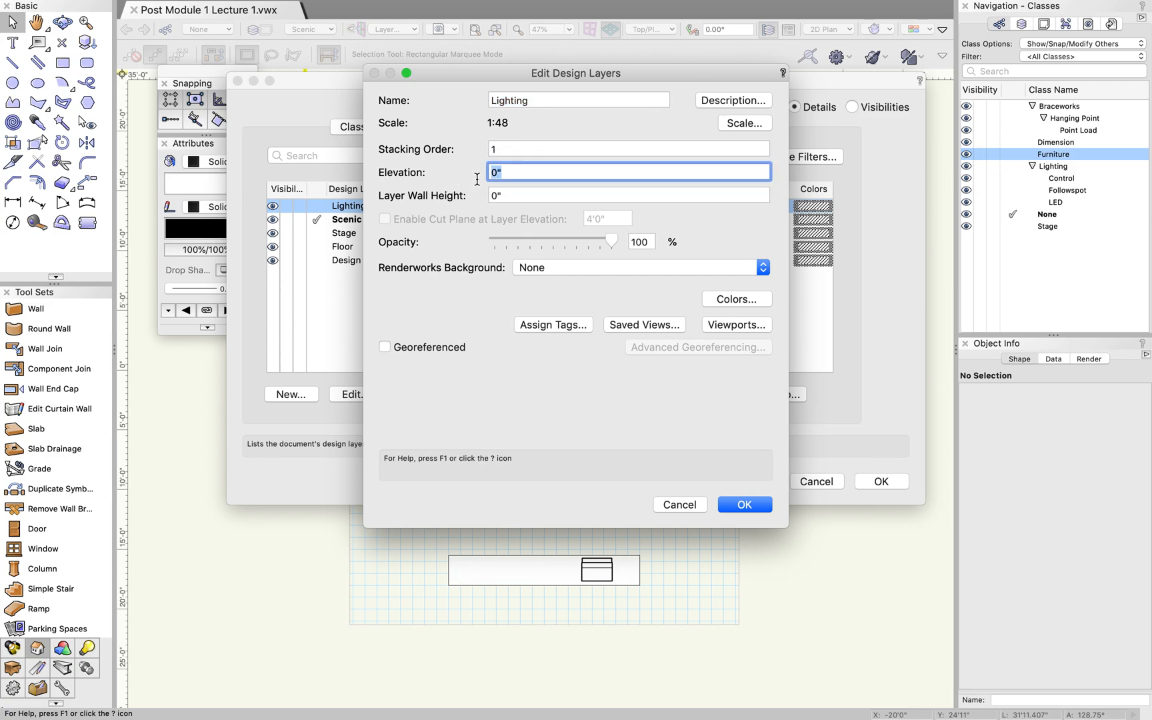
click(520, 172)
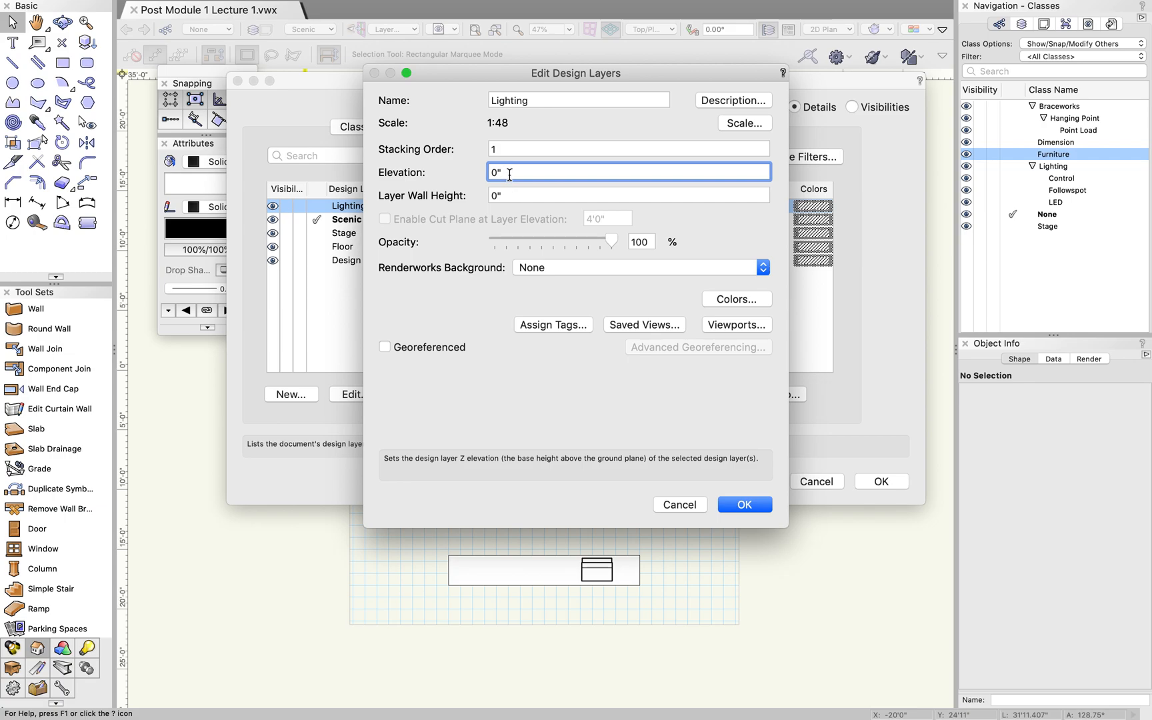
click(687, 505)
Set the elevation of both the Stage and Scenic design layers to 5'.
click(400, 220)
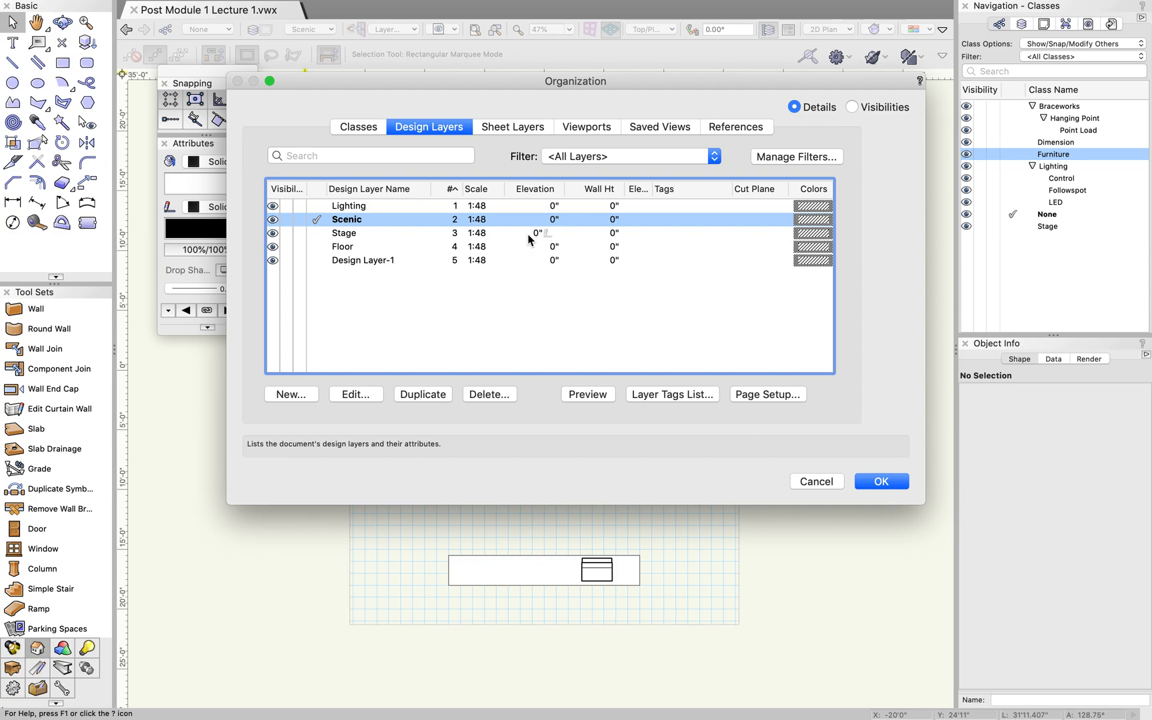
click(478, 211)
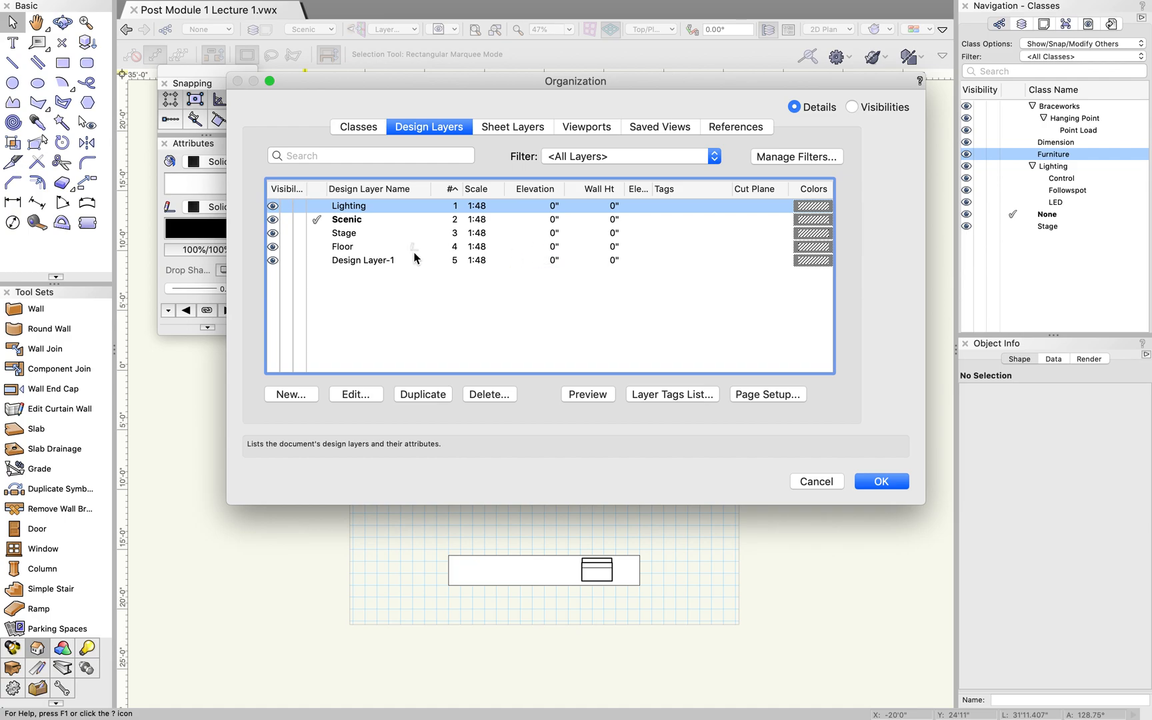
click(548, 239)
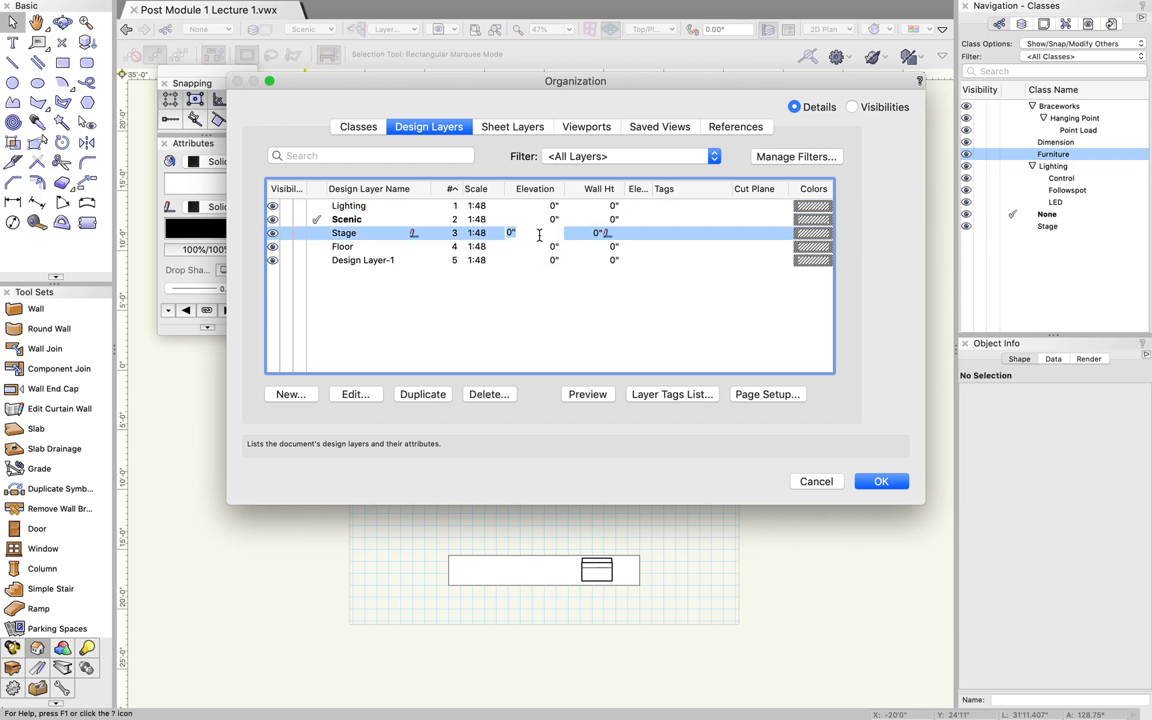
text(5')
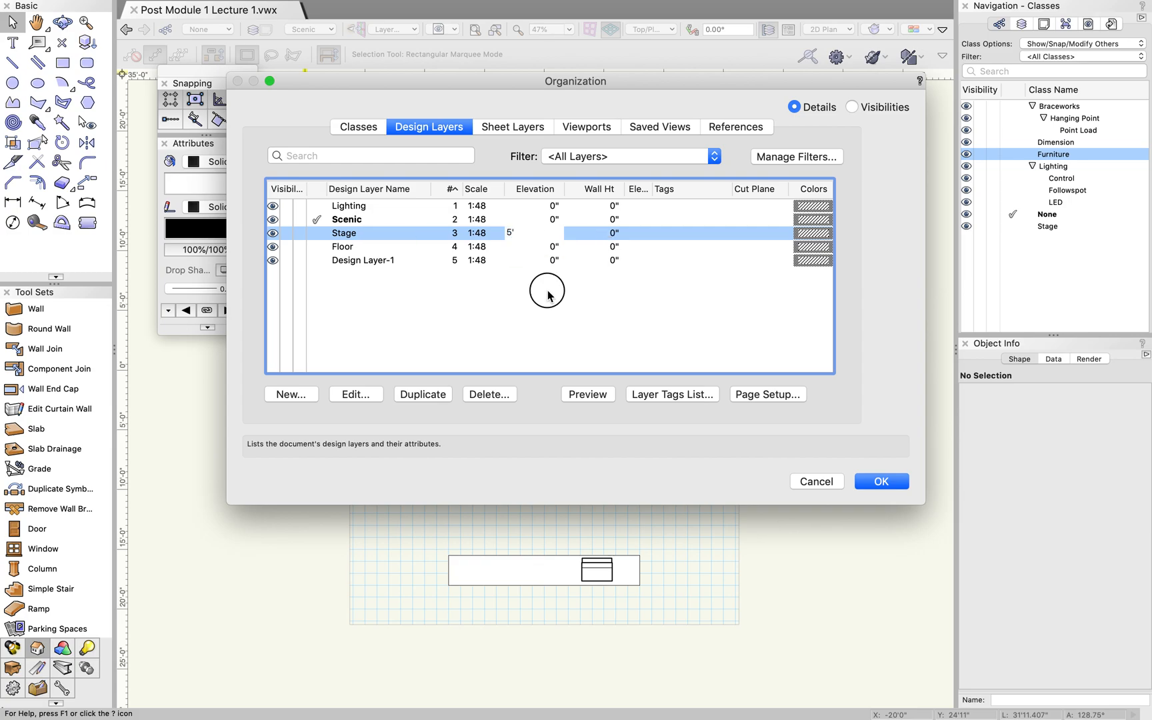
click(541, 294)
click(549, 222)
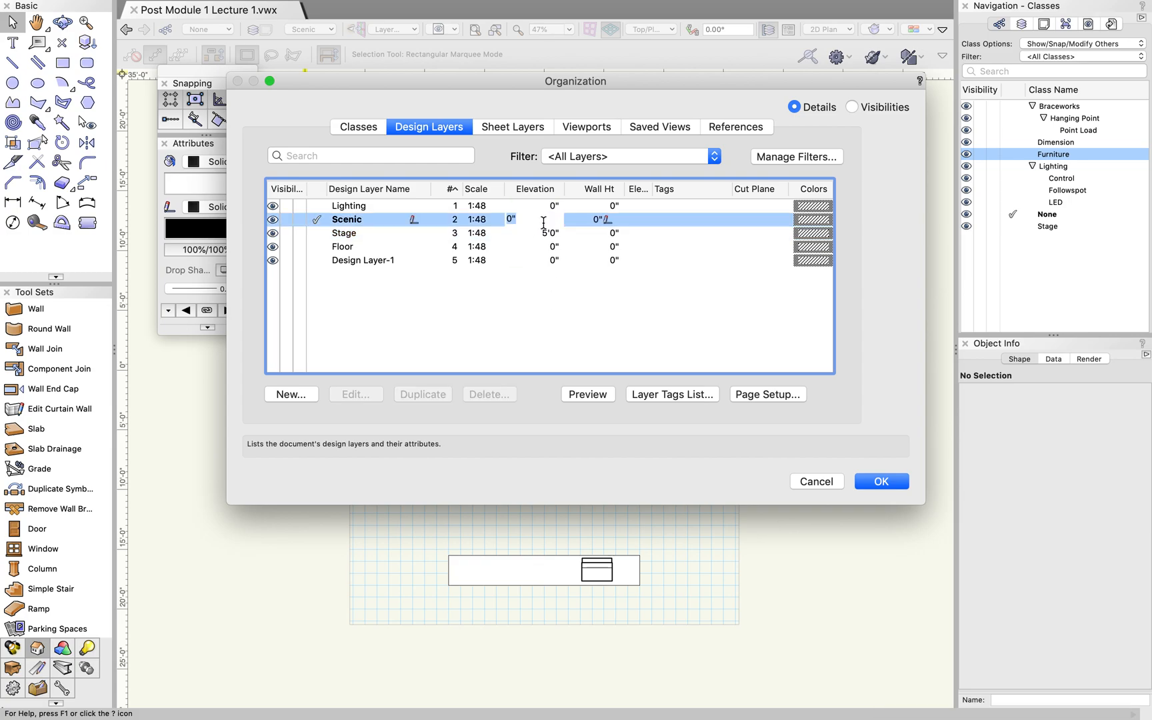
text(5')
key(Return)
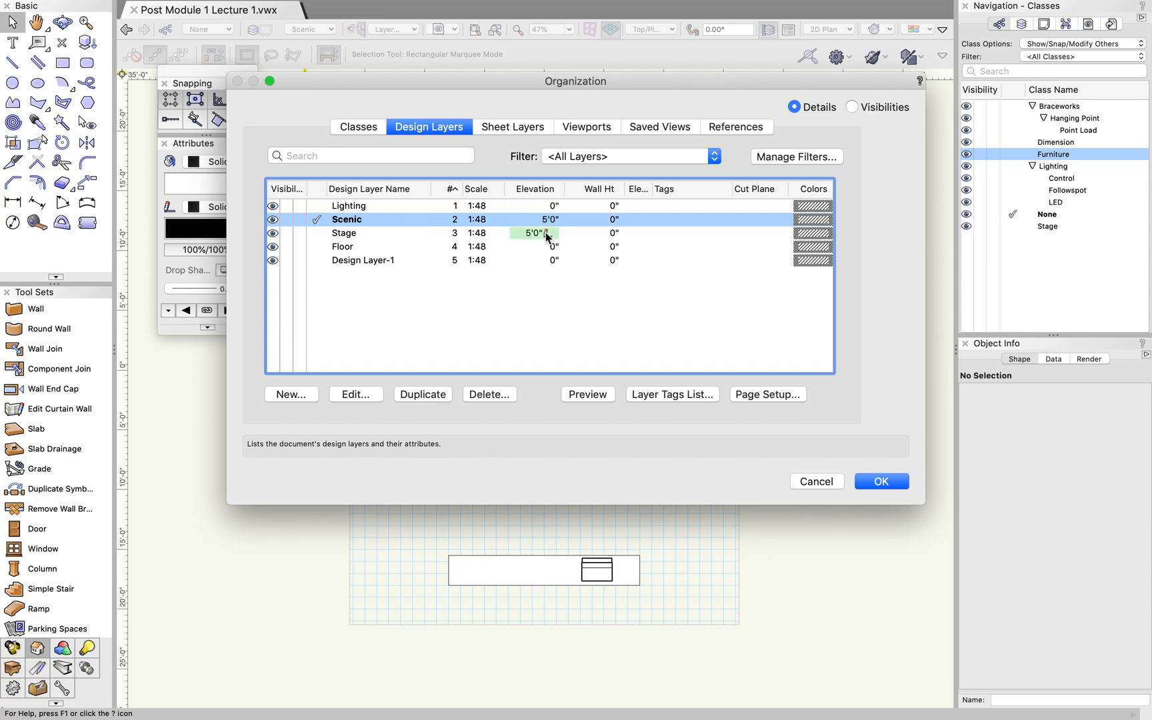
Set the Lighting design layer's elevation to 20' and select the Scenic layer in the list.
click(546, 206)
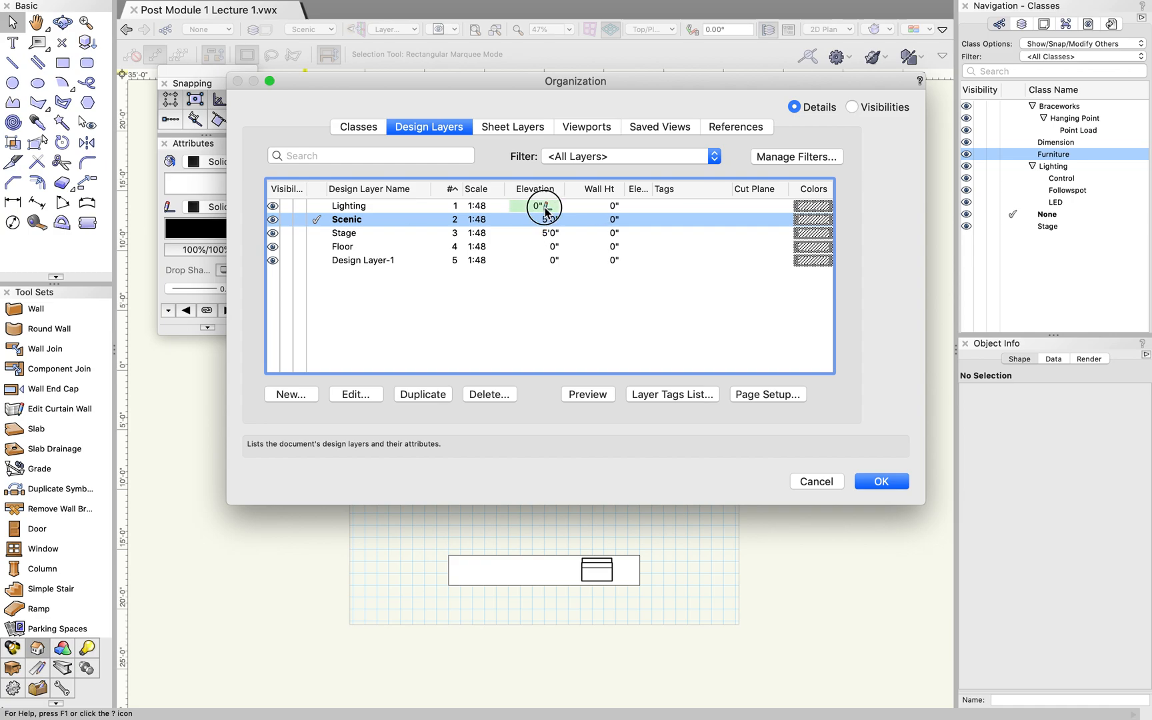
text(20)
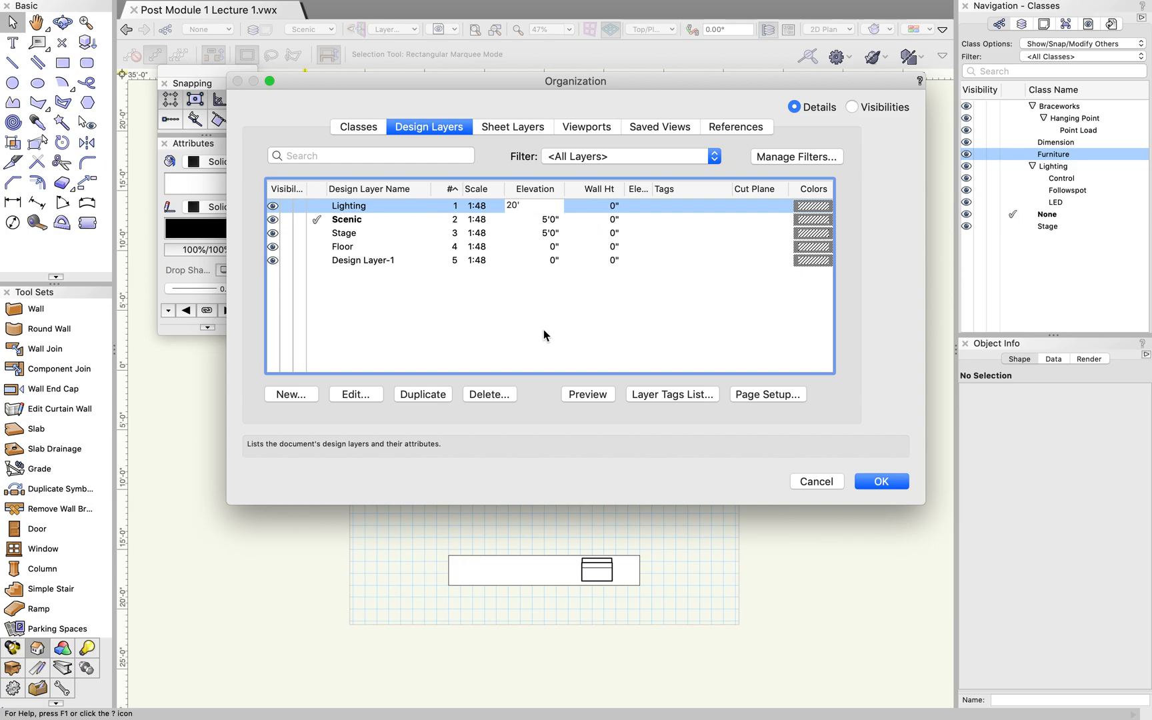
click(546, 310)
mouse_move(558, 223)
mouse_down()
mouse_move(550, 258)
mouse_move(551, 220)
mouse_up()
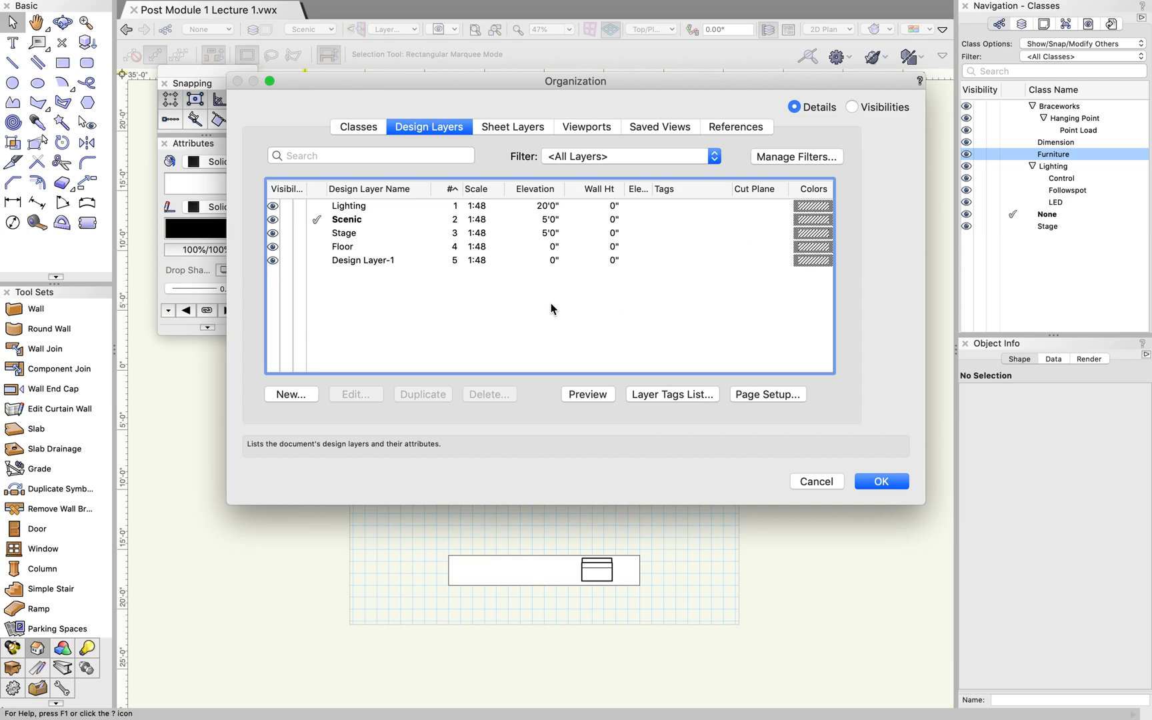
click(400, 219)
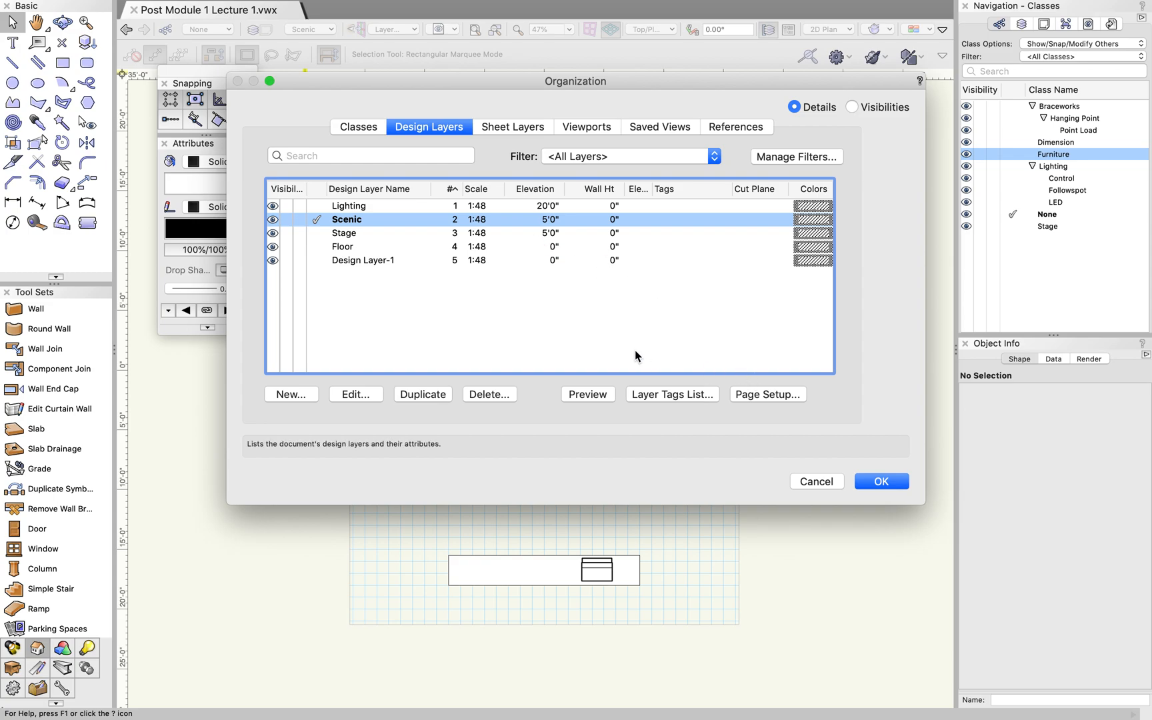
Review the classes' fill, pen and line thickness attributes, and cancel out of the Organization dialog.
click(358, 129)
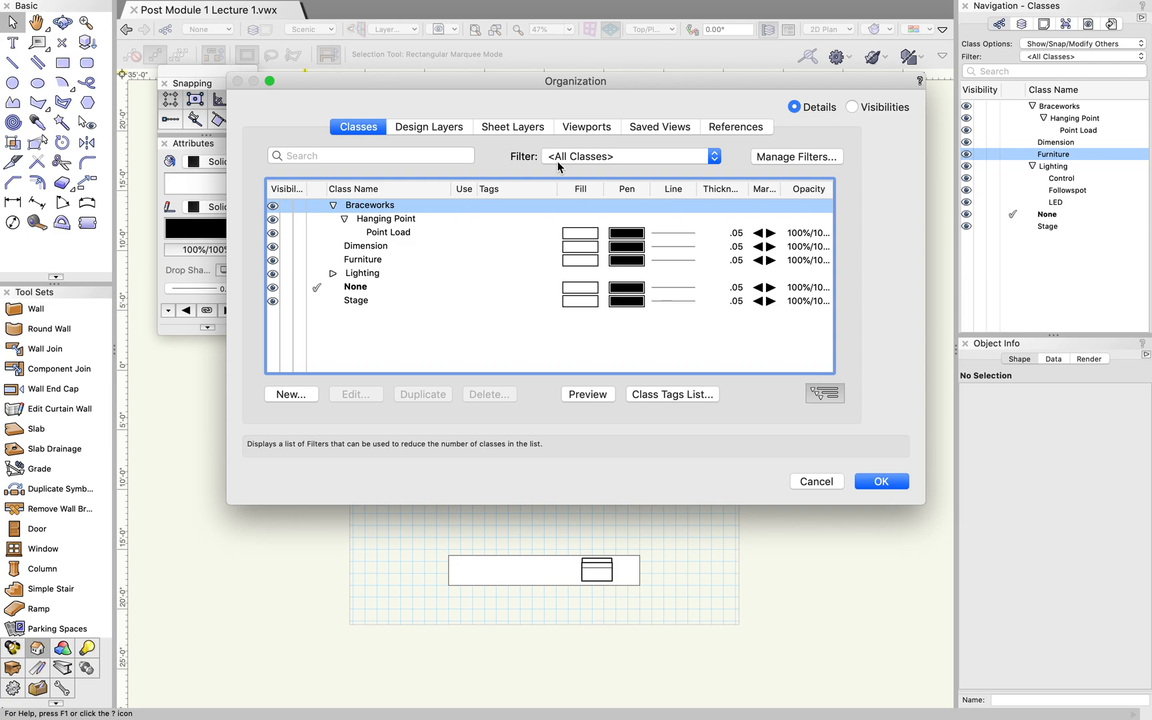
click(448, 128)
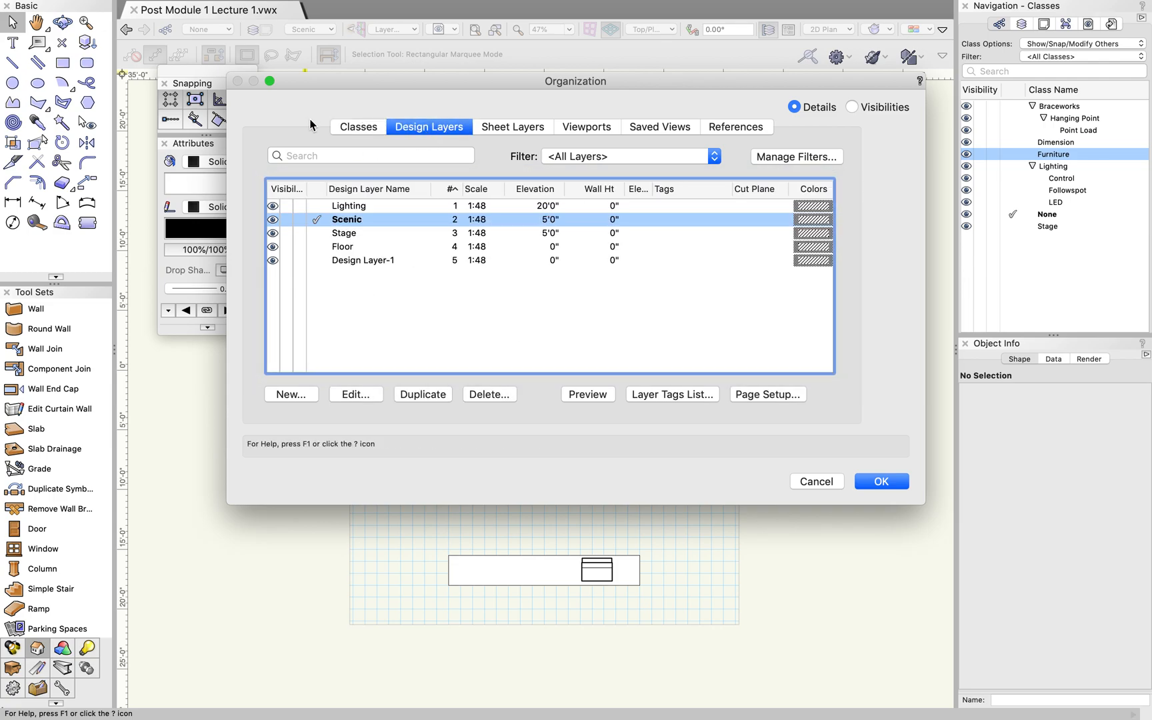
click(352, 127)
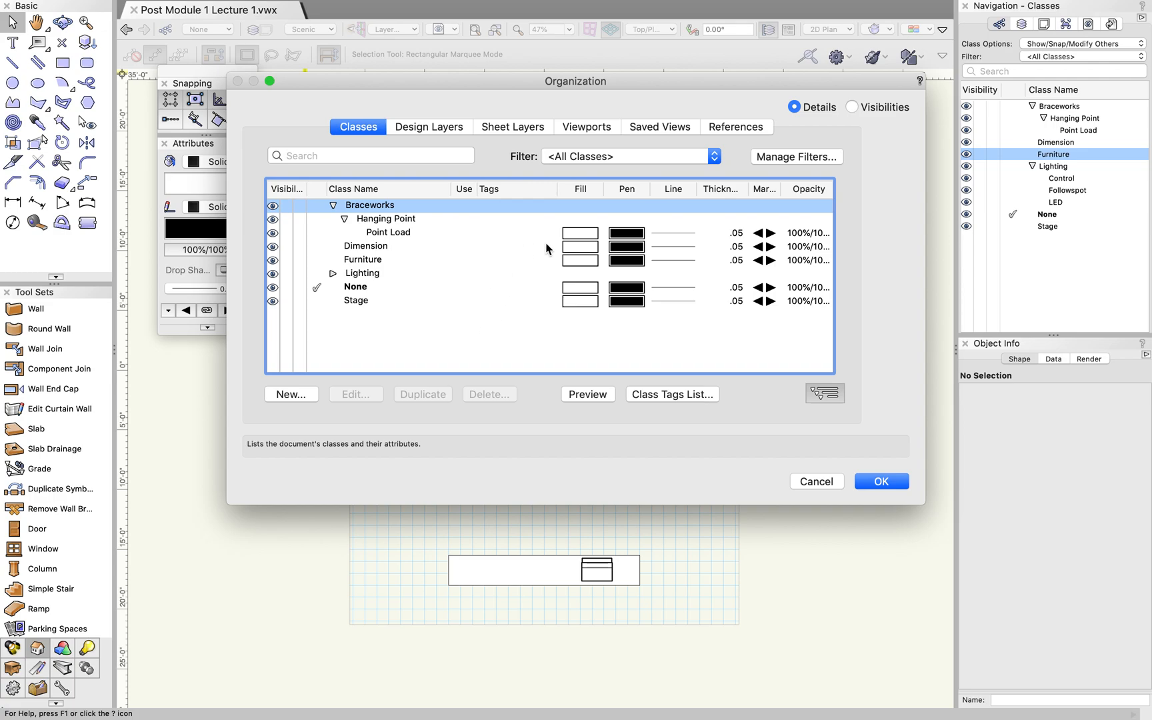
click(740, 237)
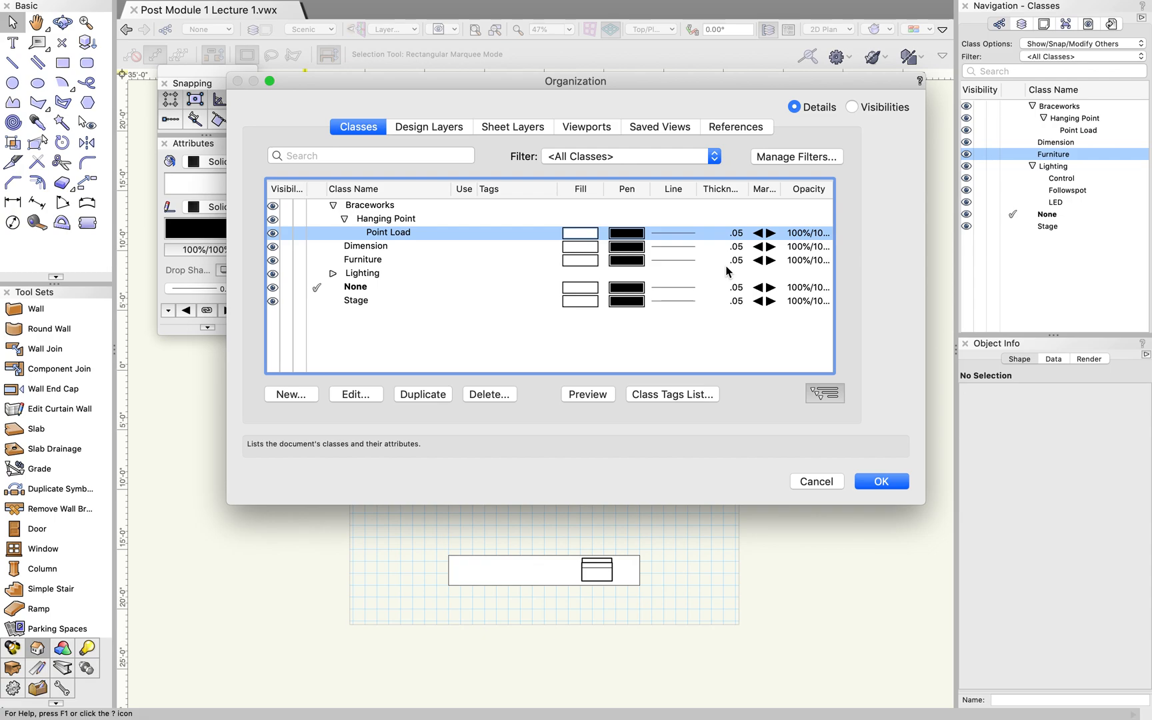
click(817, 481)
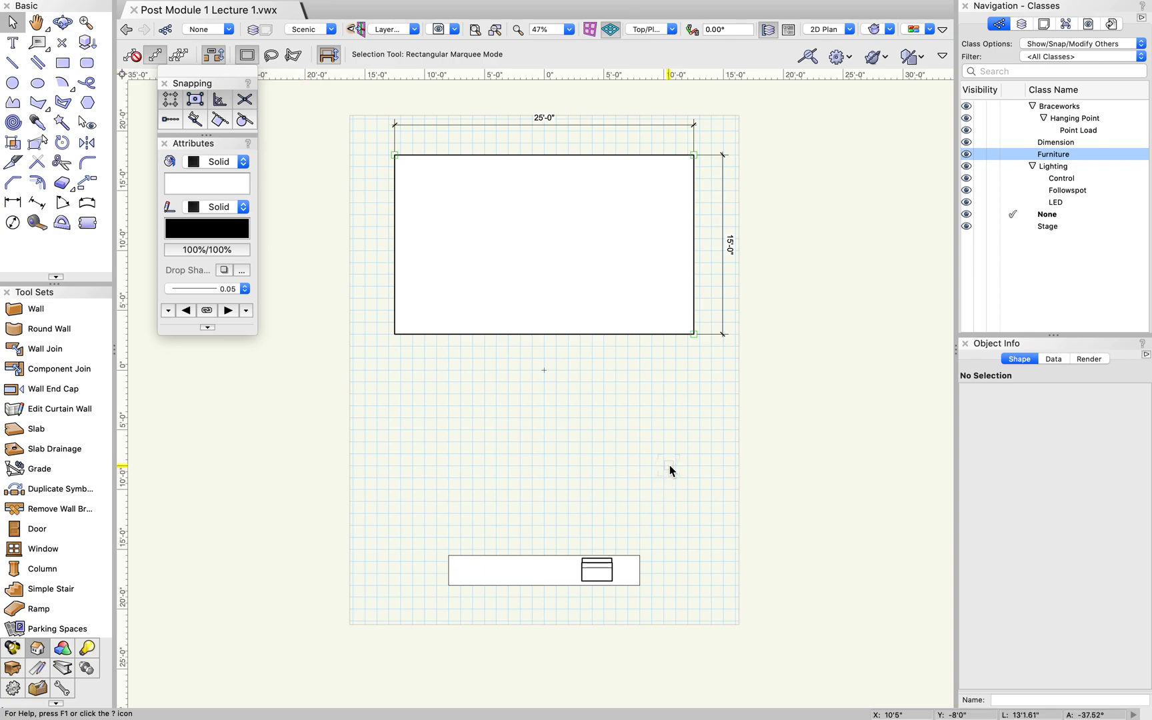
Set the large stage rectangle's line thickness to Class Thickness and deselect it.
click(544, 181)
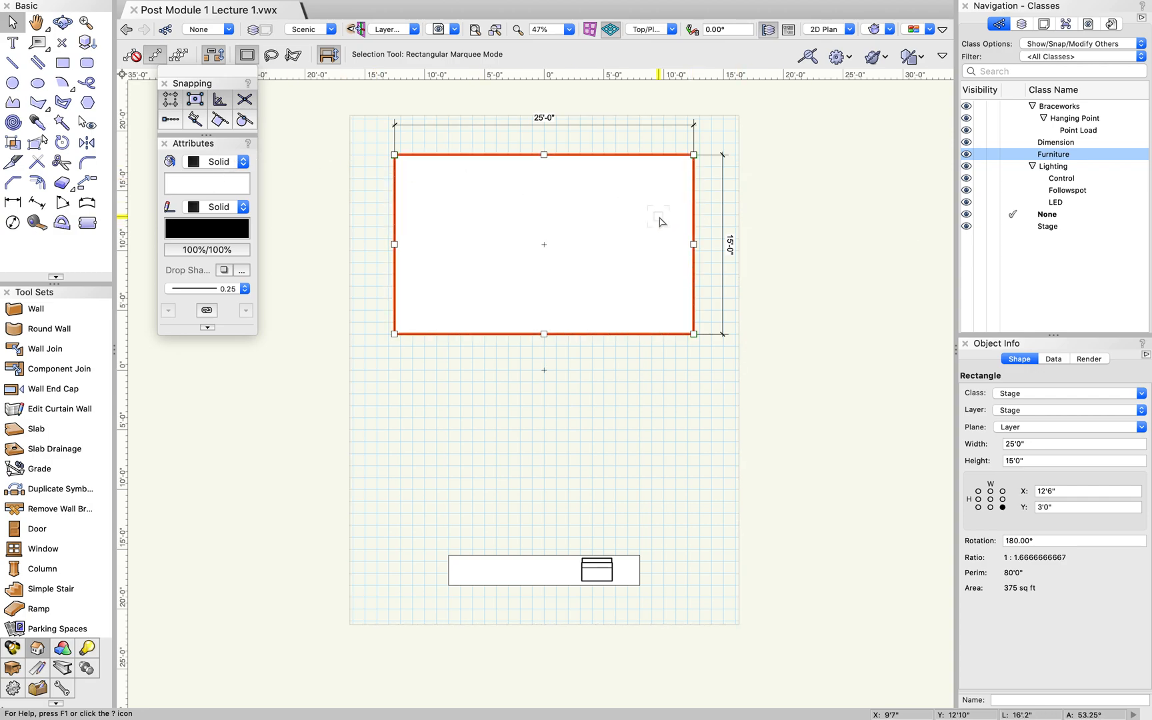
click(238, 288)
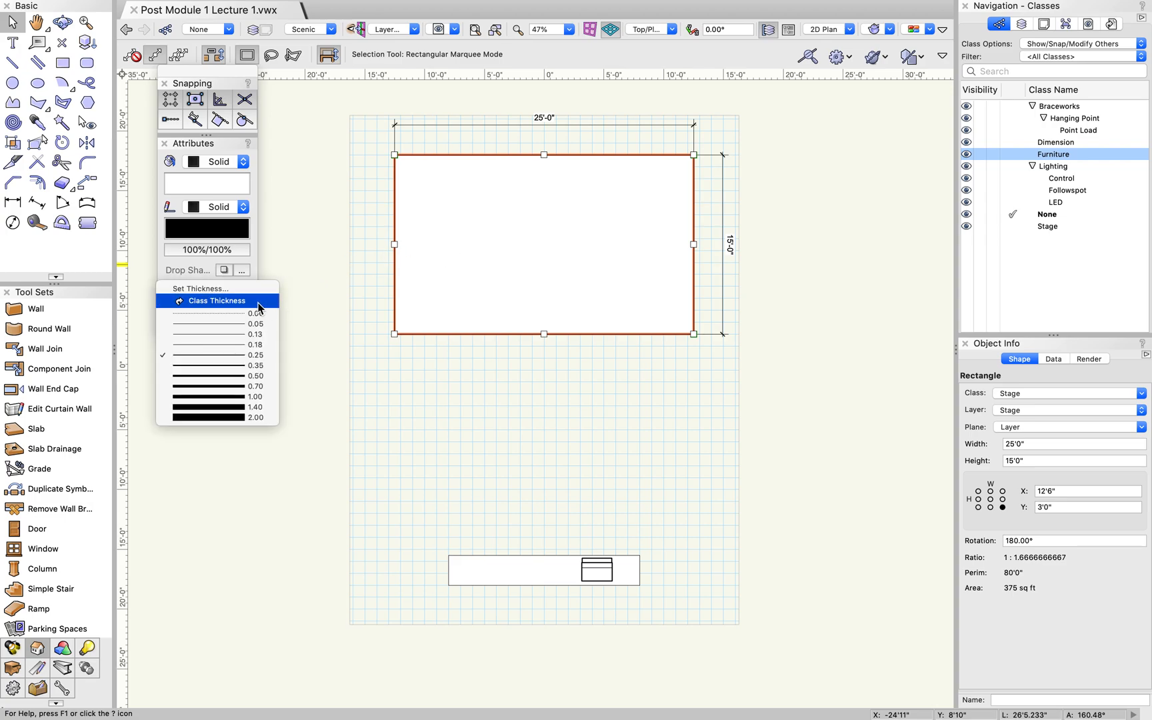
click(258, 308)
click(393, 337)
scroll(392, 333, up, 3)
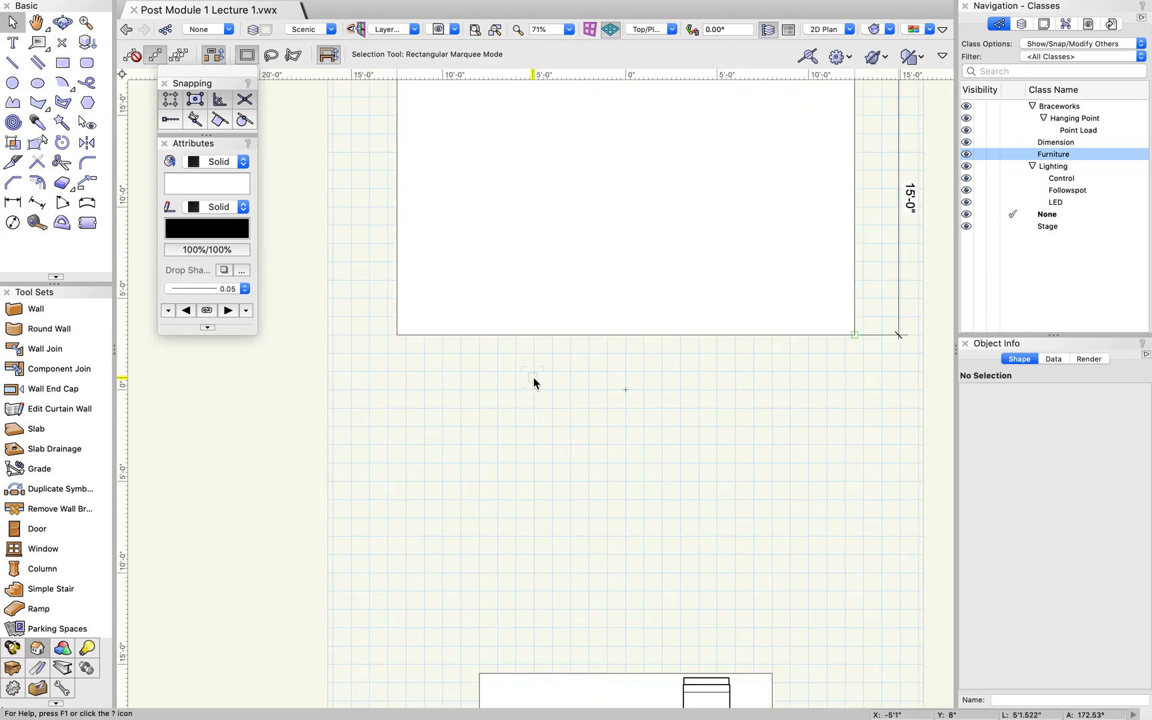
Undo the stage rectangle's line thickness change, leaving nothing selected.
key(super+z)
key(super+z)
click(366, 324)
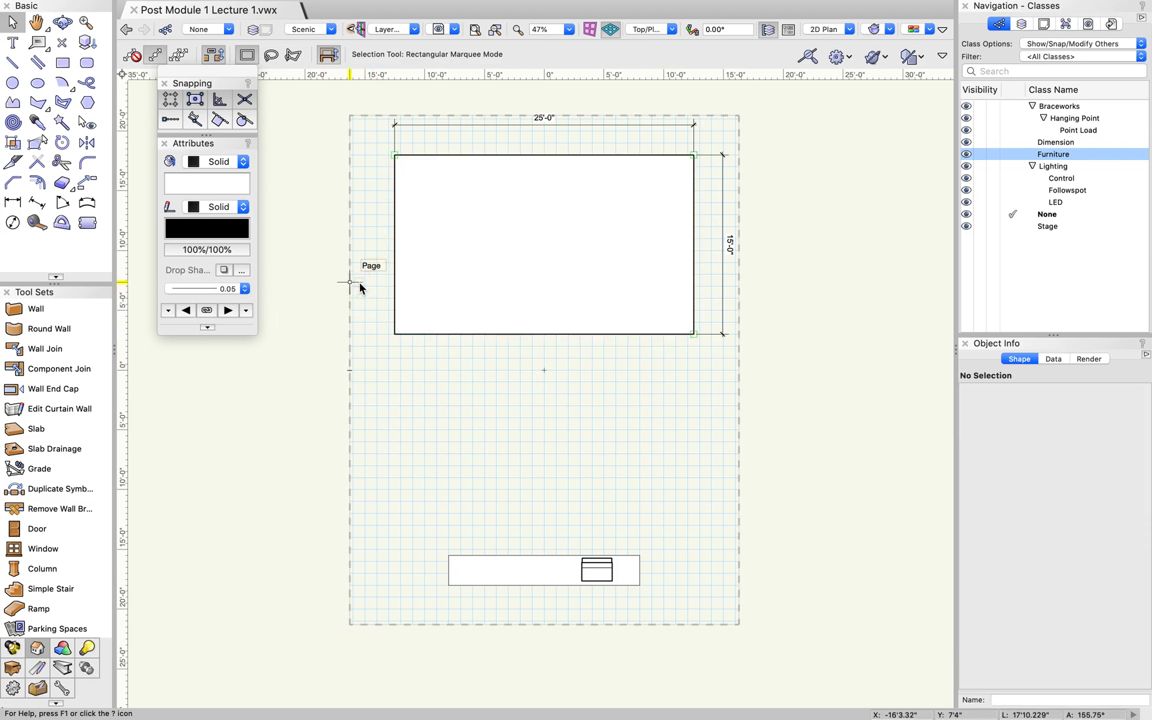
click(229, 207)
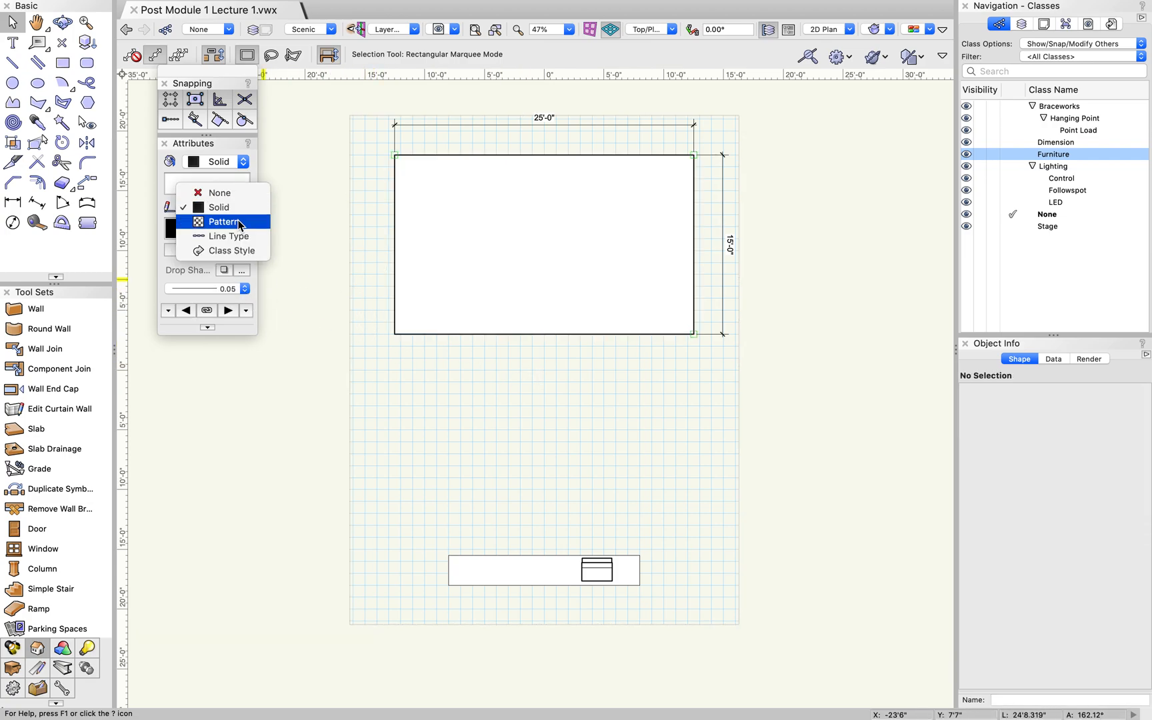
click(236, 166)
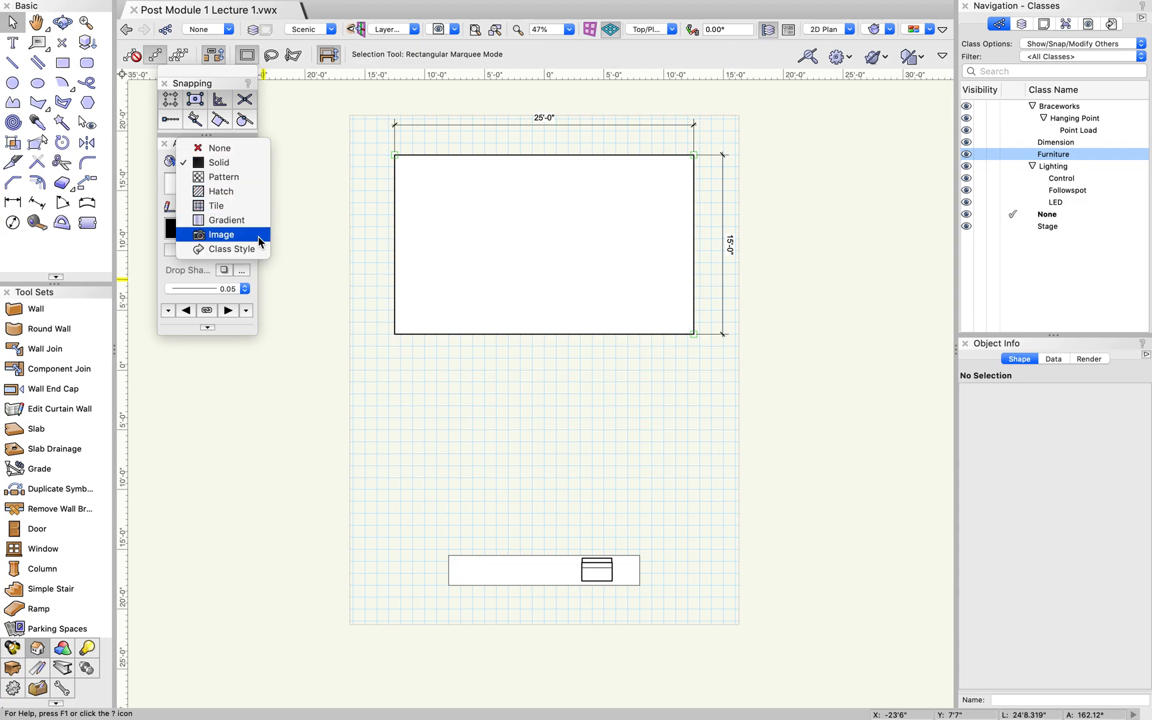
click(301, 224)
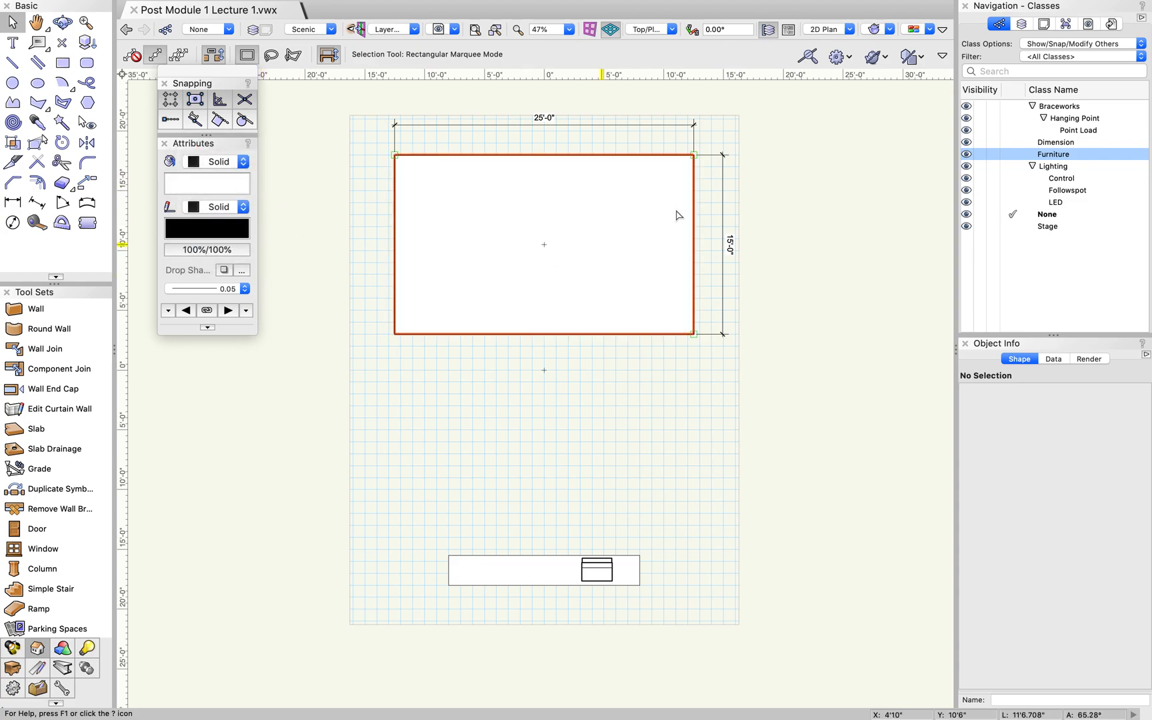